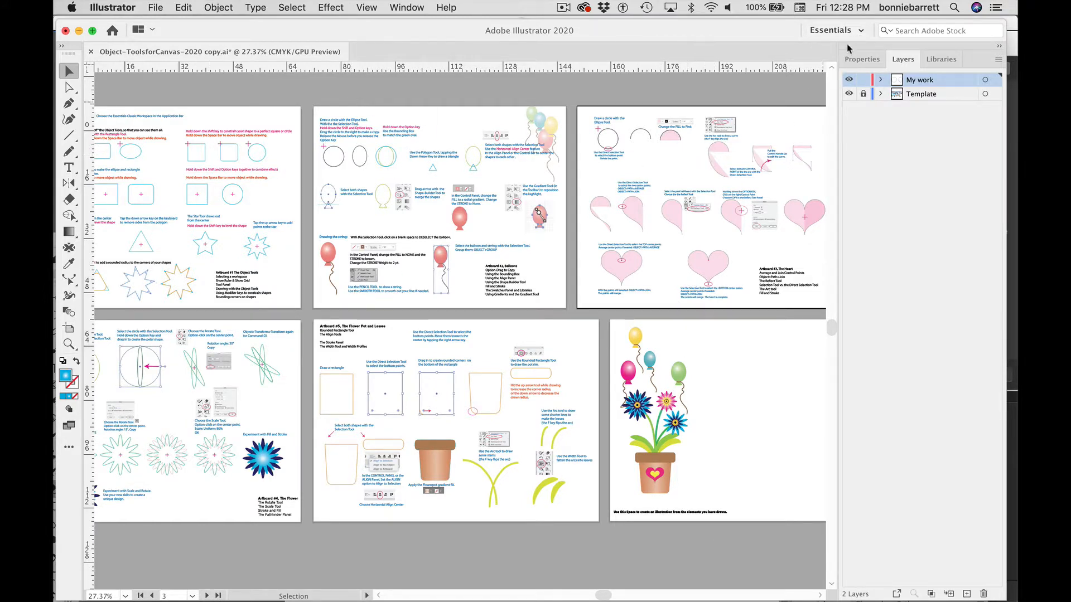
Step: Switch the workspace to Essentials Classic
left_click(860, 33)
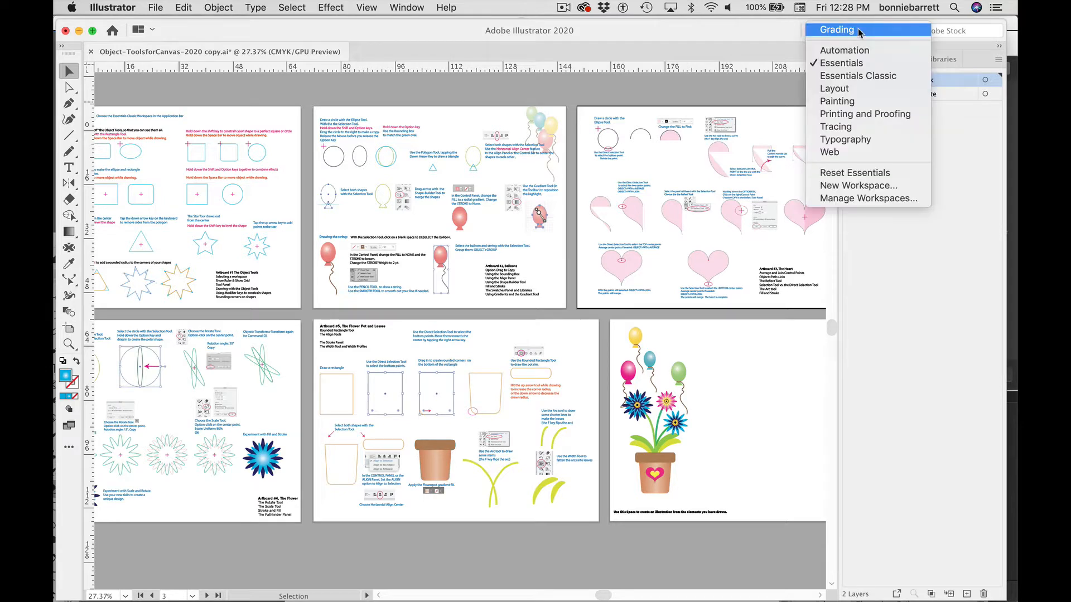
left_click(845, 77)
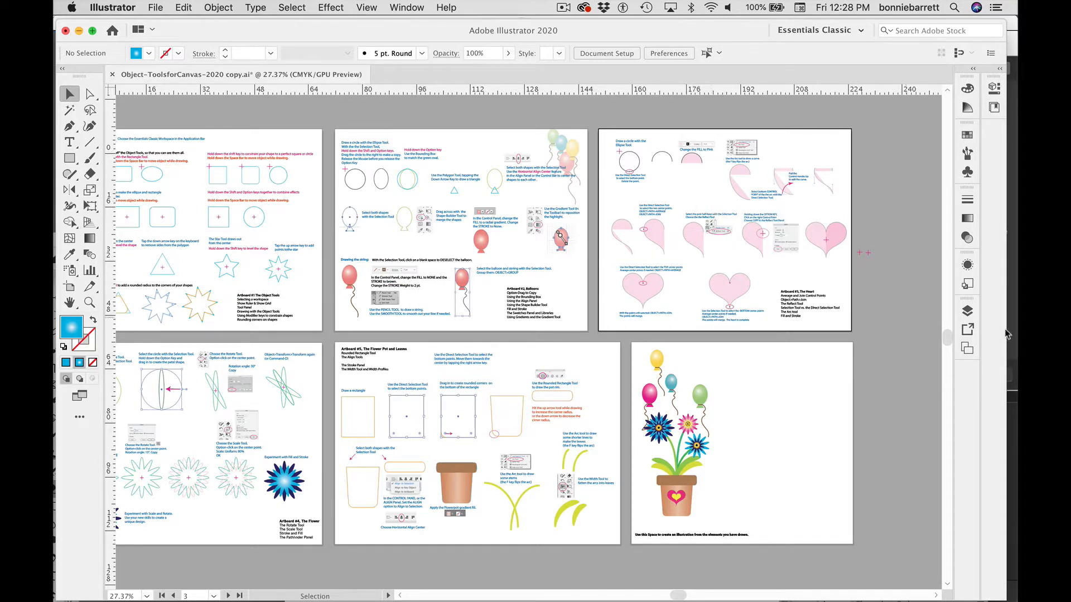
Step: Open the Artboards panel and go to artboard 3, Heart
left_click(966, 350)
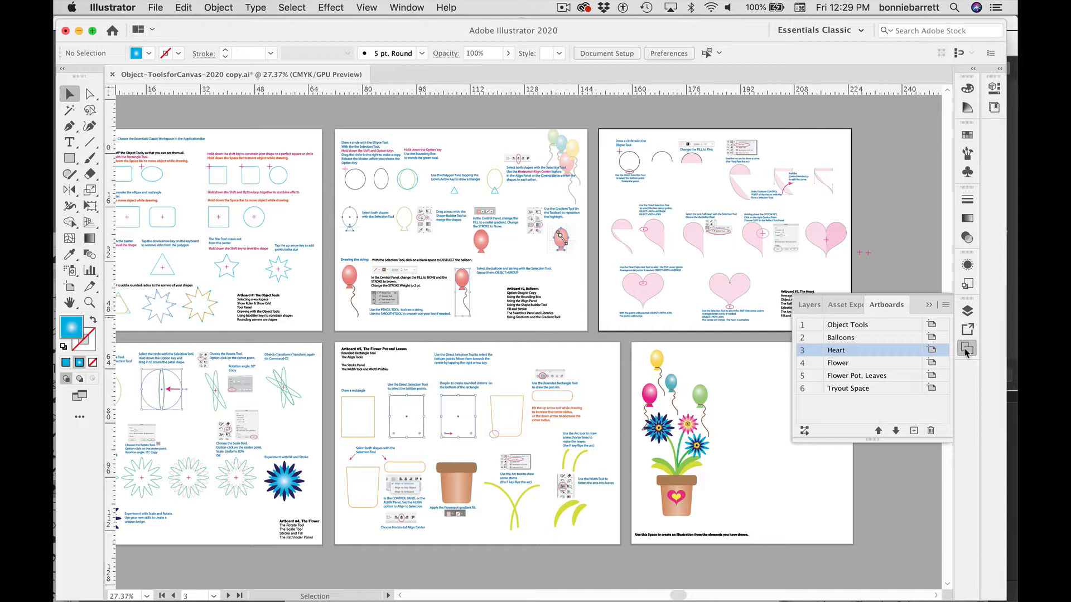
double_click(837, 354)
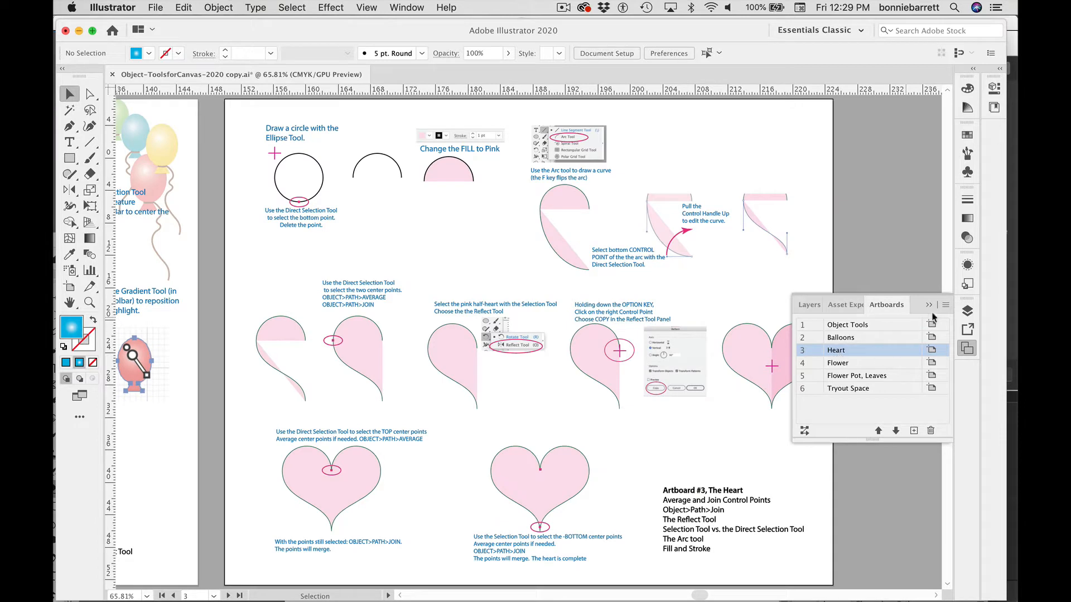
left_click(928, 306)
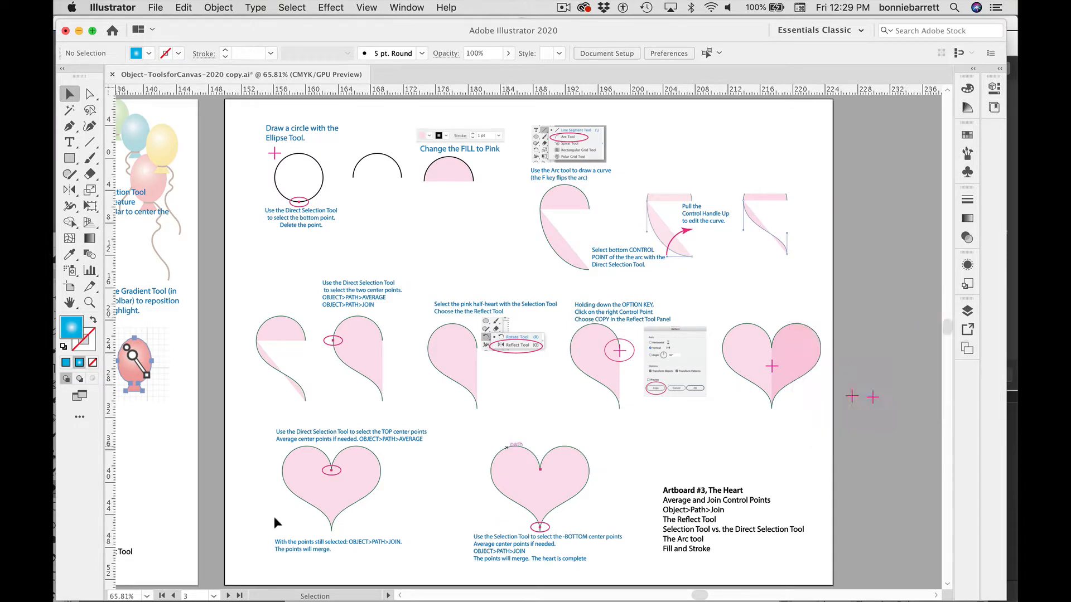
left_click(212, 597)
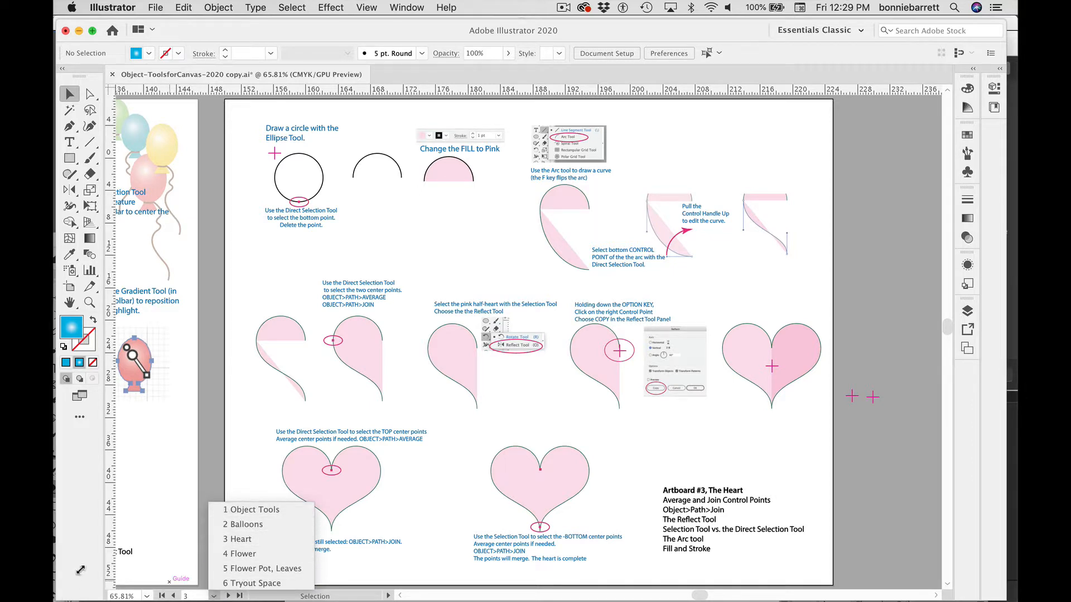
left_click(240, 540)
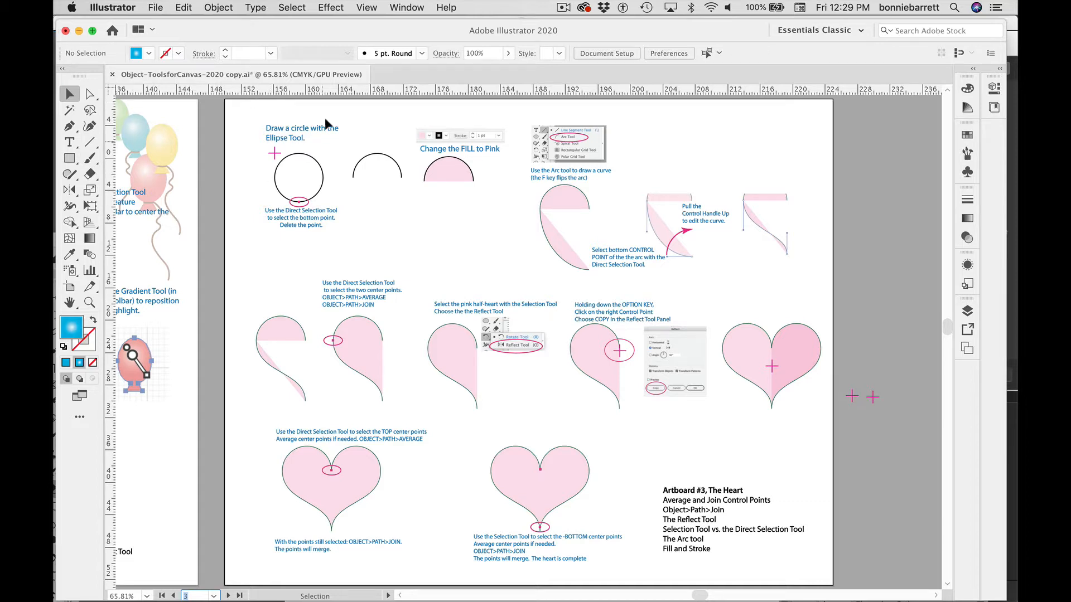
Step: Draw a small rectangle with the Rectangle tool below the first circle diagrams
left_click(69, 158)
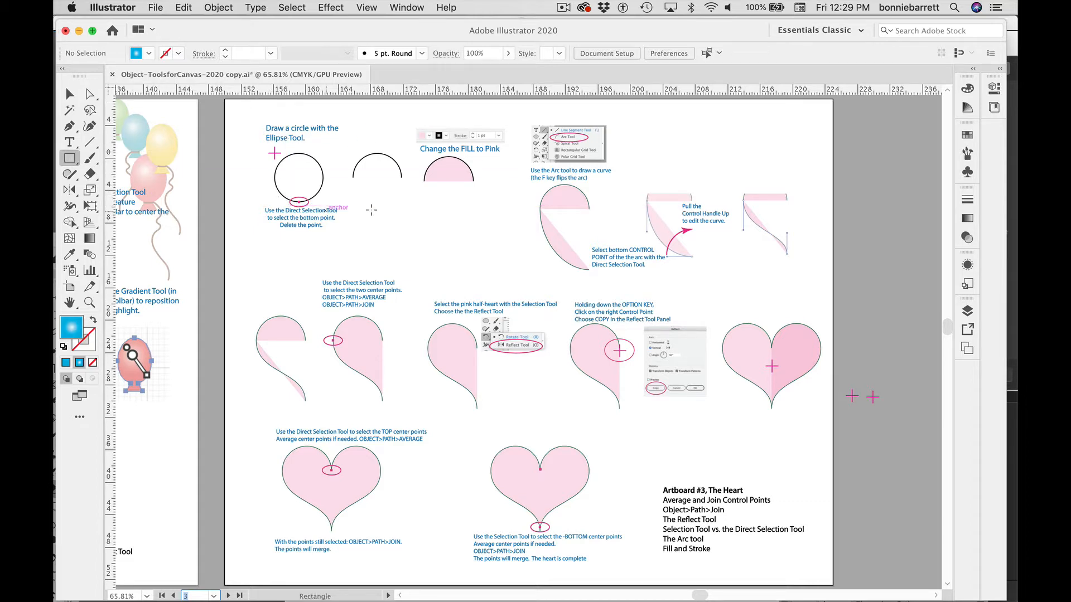
left_click_drag(355, 197, 404, 236)
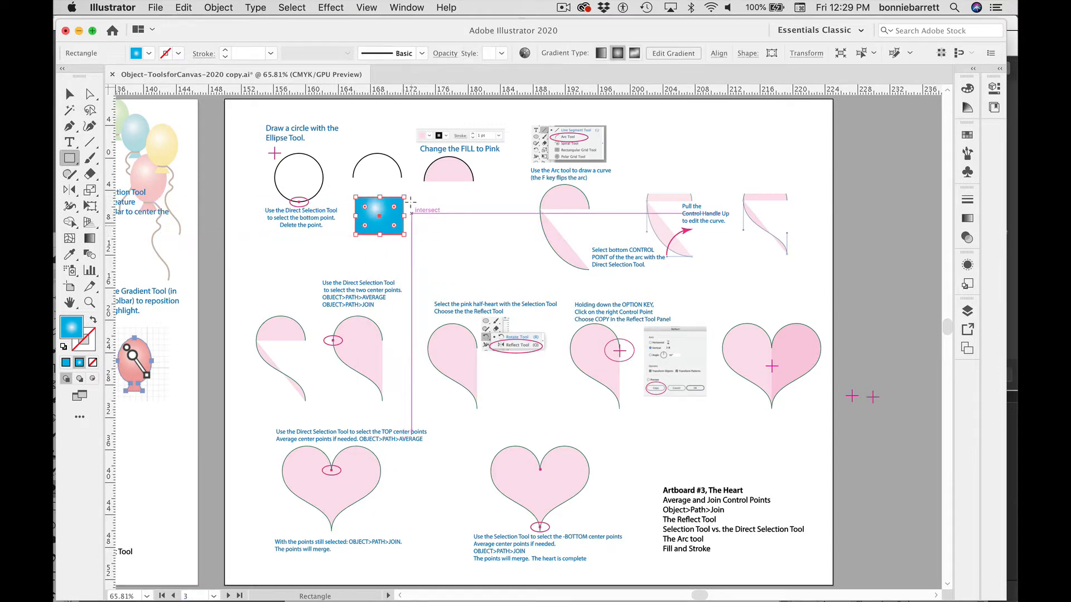
Step: Switch to Outline view and zoom in on the new rectangle
left_click(367, 8)
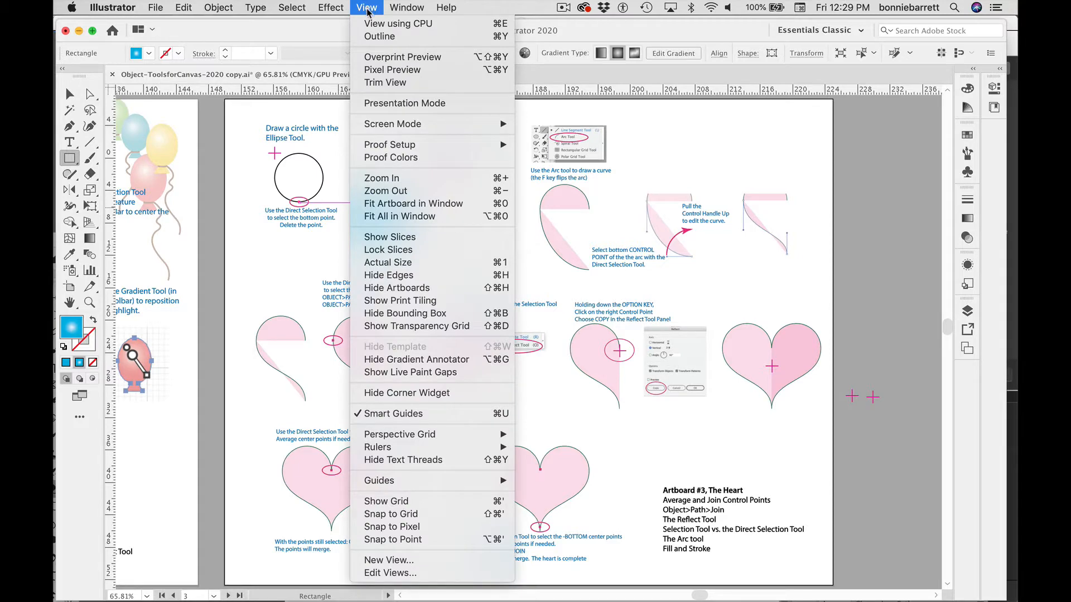
left_click(369, 35)
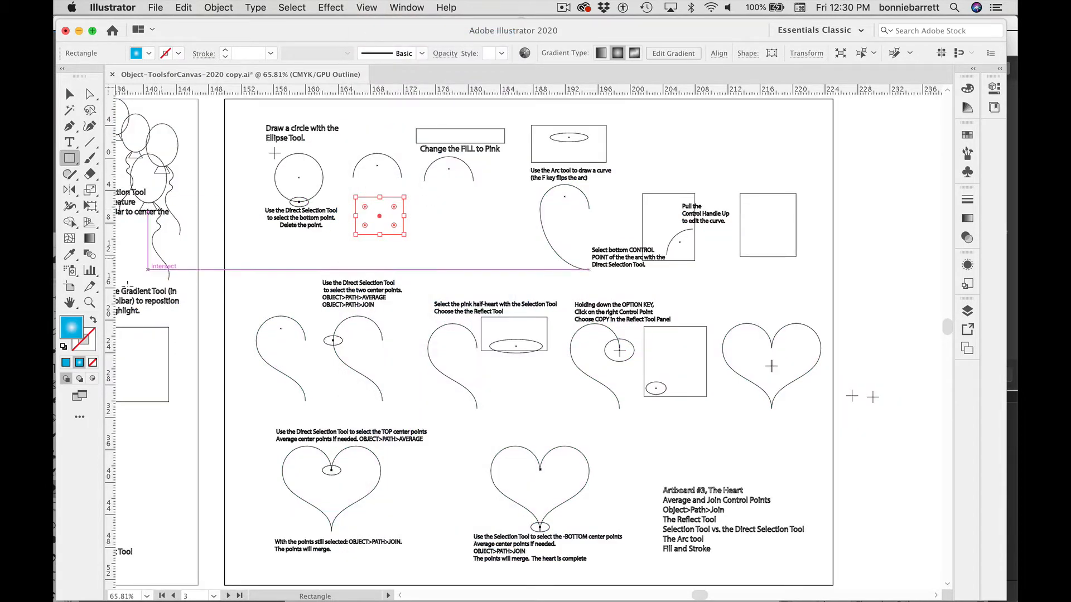
left_click(89, 303)
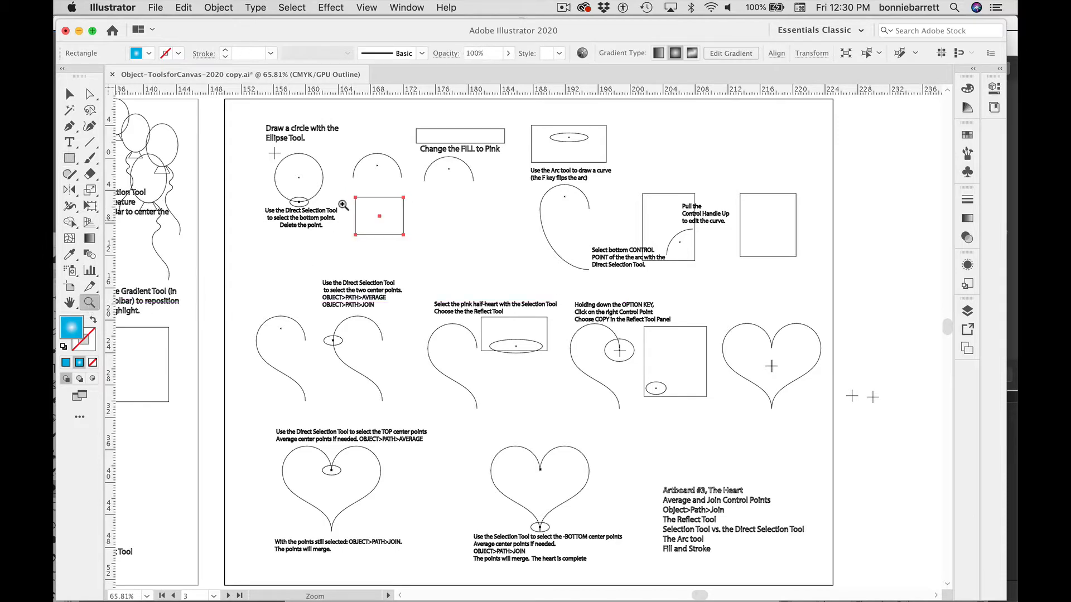
left_click(322, 177)
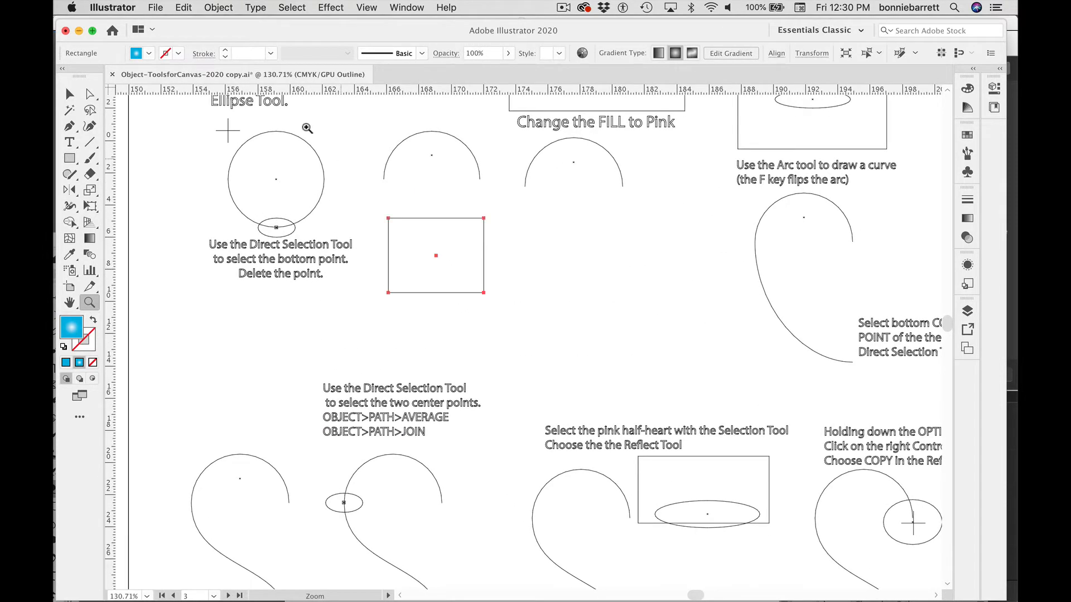
Step: Reshape the rectangle into a trapezoid by moving its corner anchors with the Direct Selection tool
key("super")
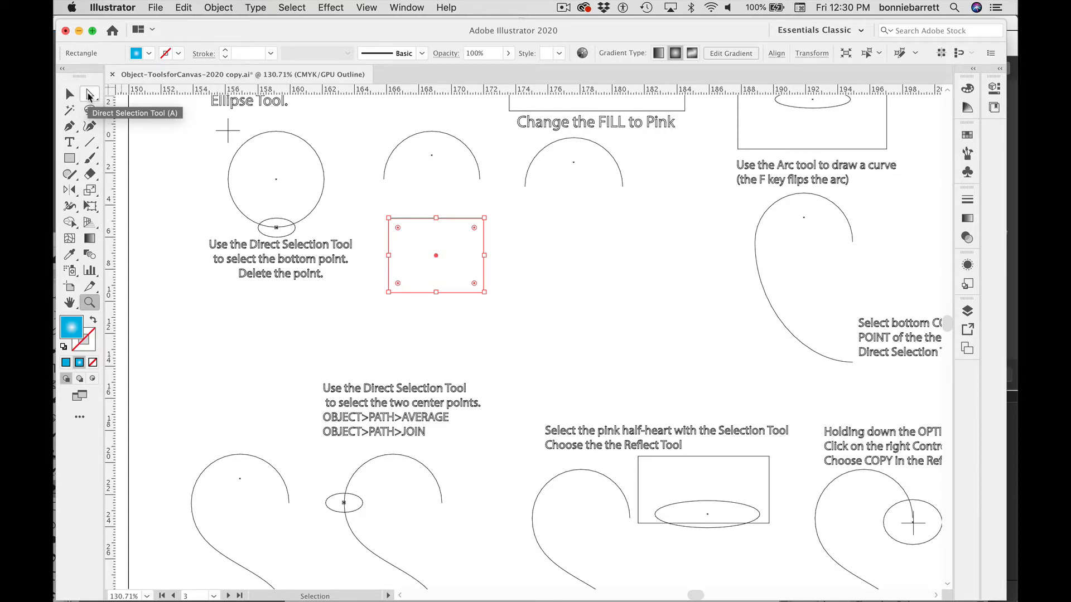
left_click(90, 96)
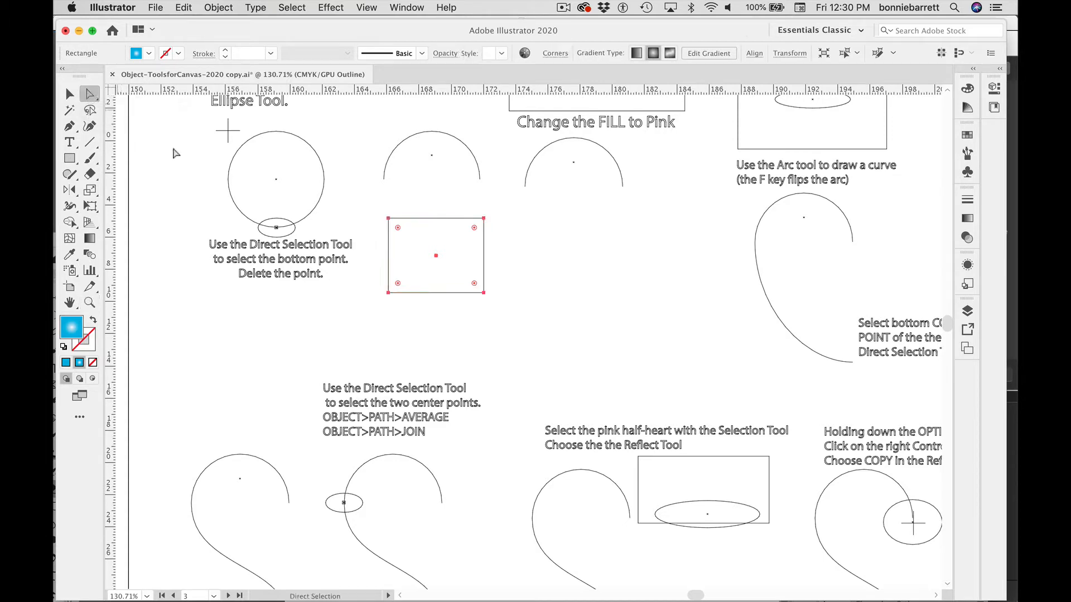
left_click(492, 233)
left_click(448, 218)
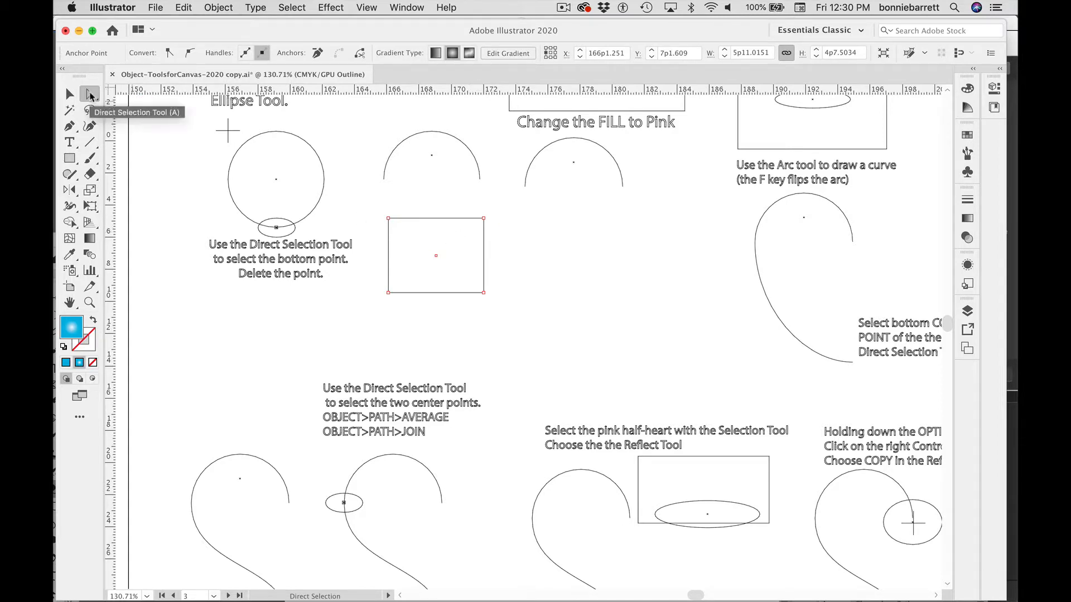
left_click(433, 202)
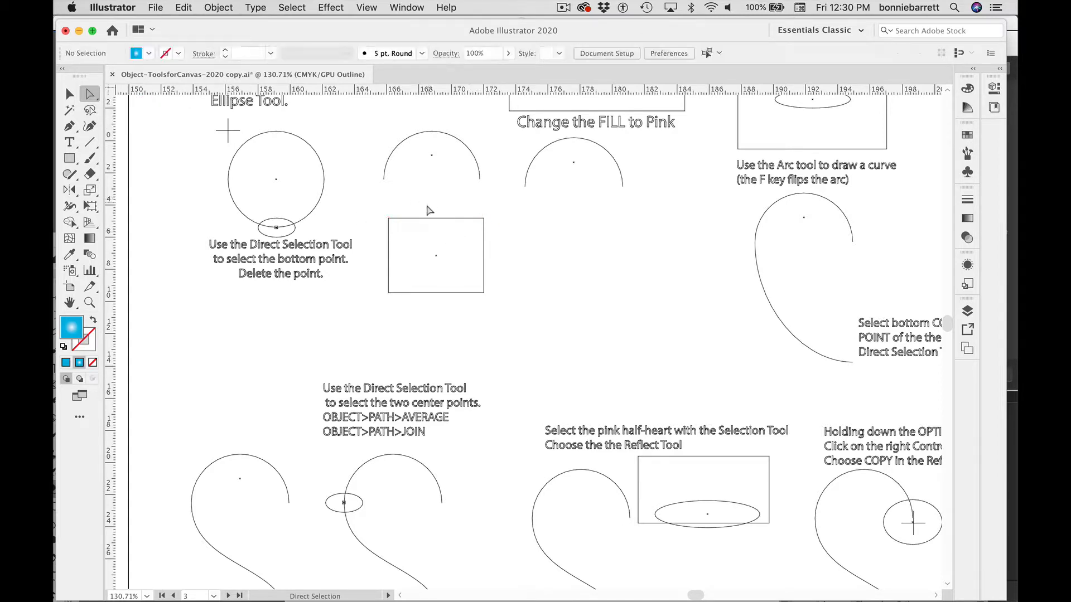
left_click(428, 222)
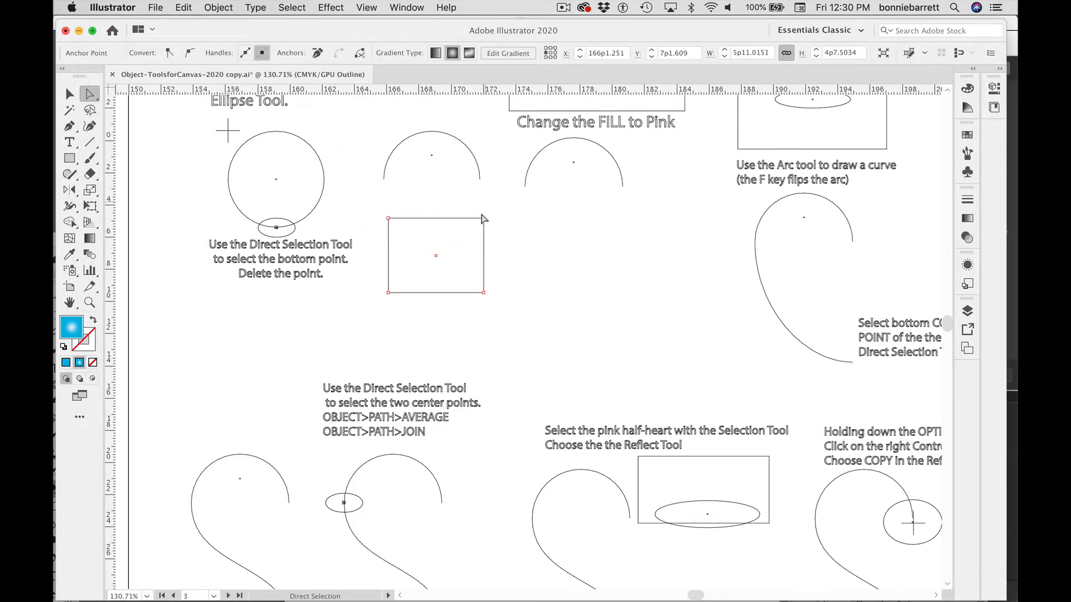
left_click_drag(484, 219, 508, 210)
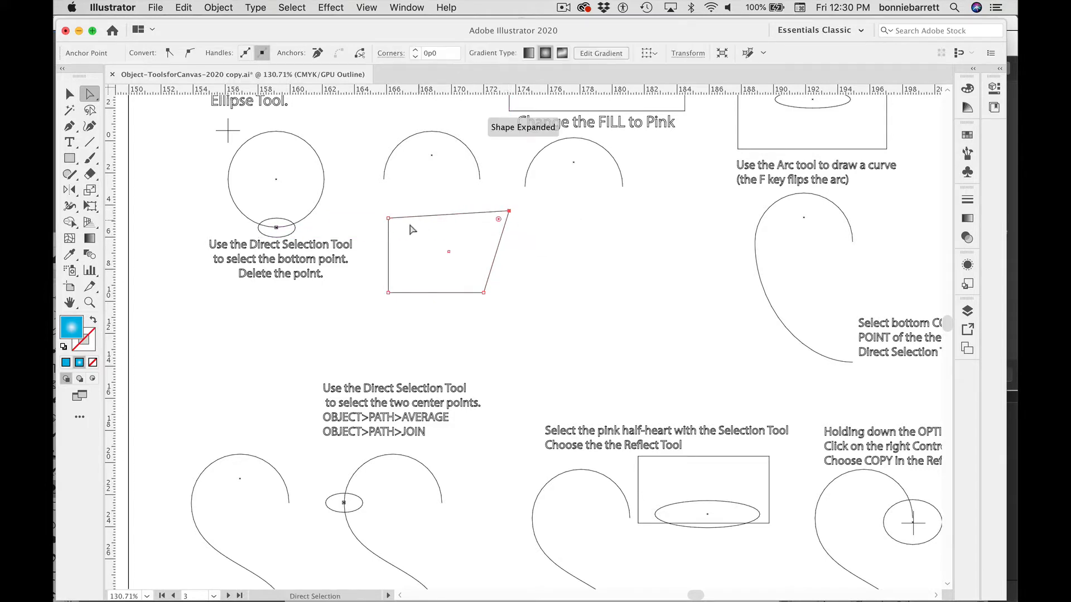
left_click_drag(388, 219, 381, 211)
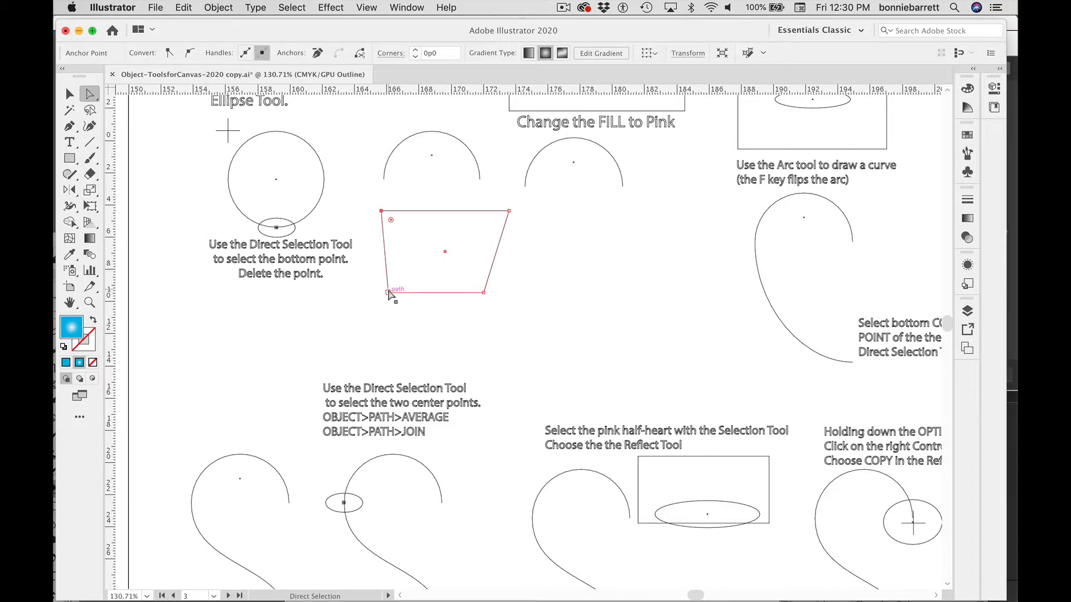
left_click_drag(389, 292, 410, 274)
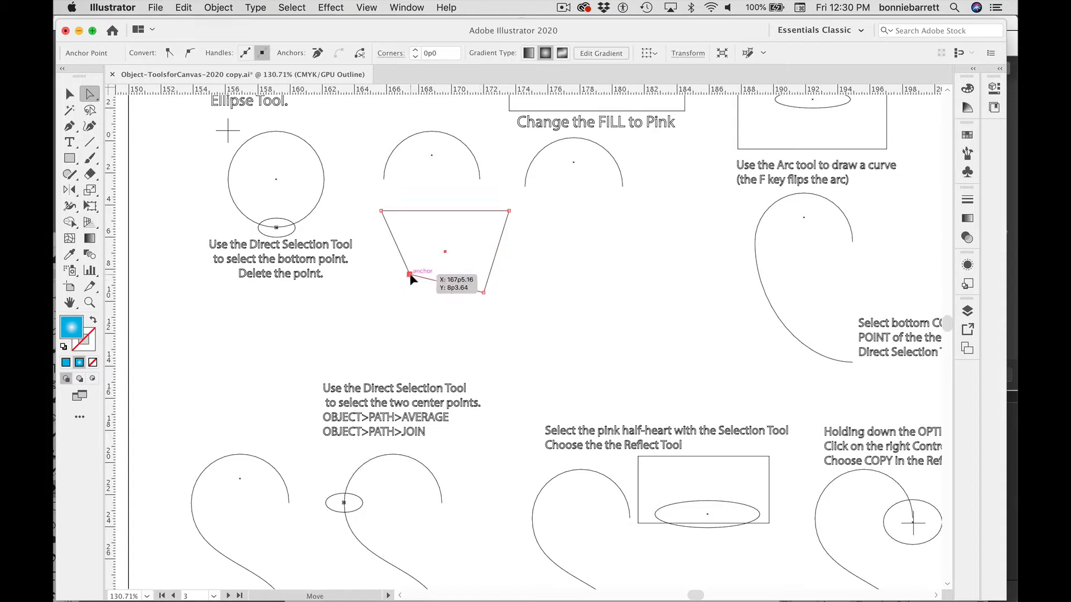
Step: Delete the selected corner anchor and then the rest of the trapezoid path
key("Delete")
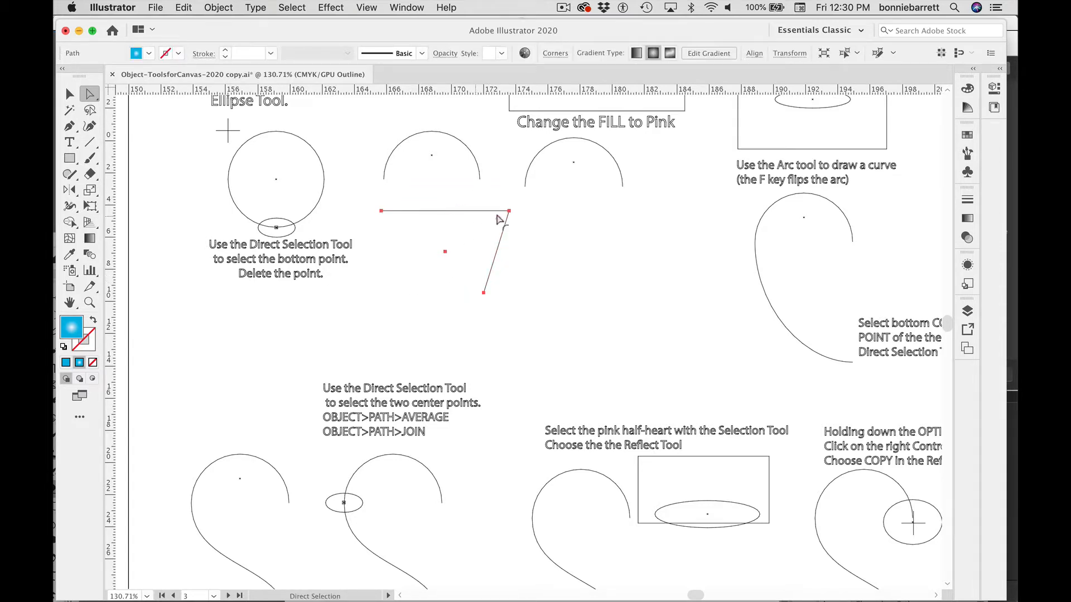
key("Delete")
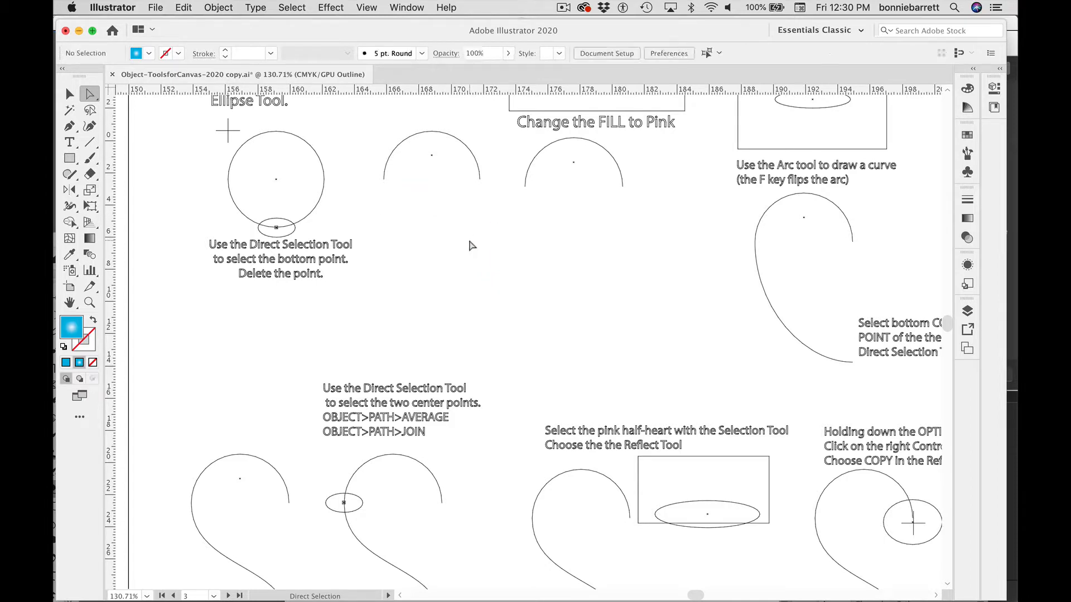
Step: Draw a circle with the Ellipse tool where the rectangle was
left_click(74, 160)
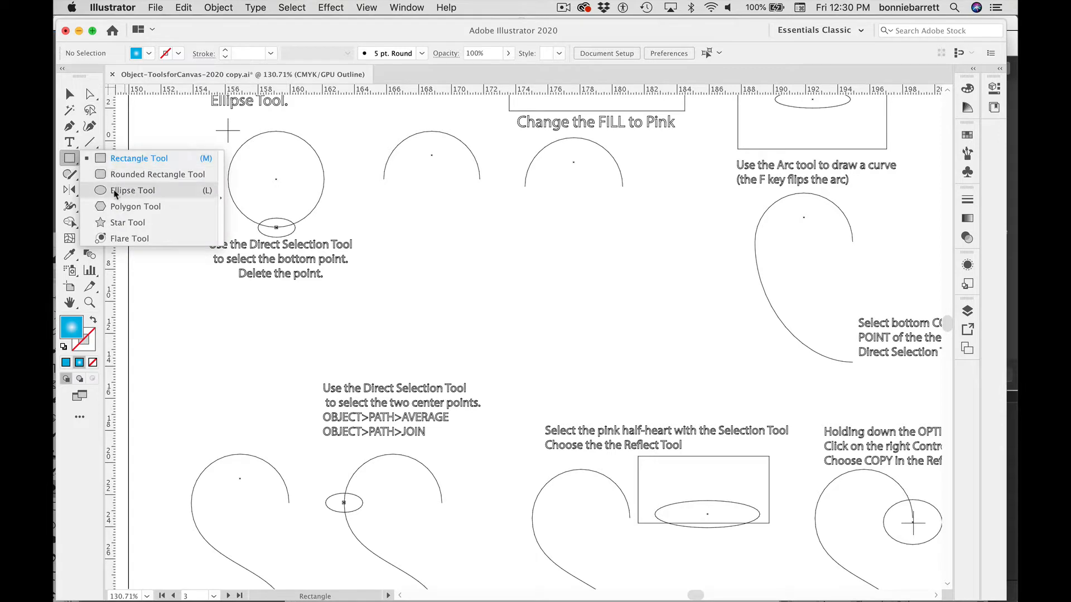
left_click(132, 190)
left_click_drag(414, 227, 507, 312)
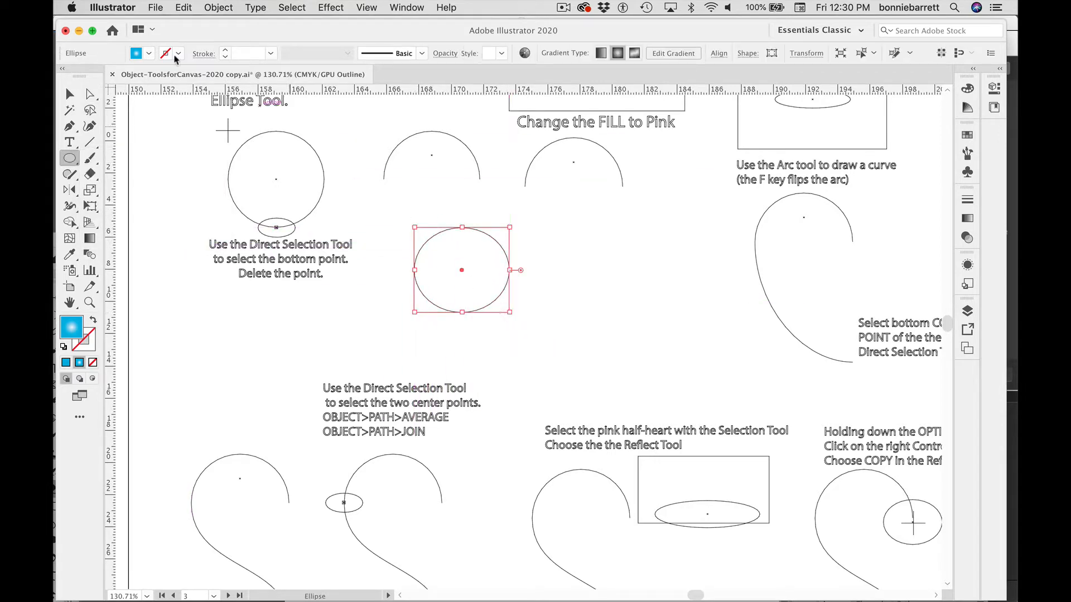
Step: Distort the circle by dragging its top and right anchors with the Direct Selection tool, then delete it
left_click(91, 95)
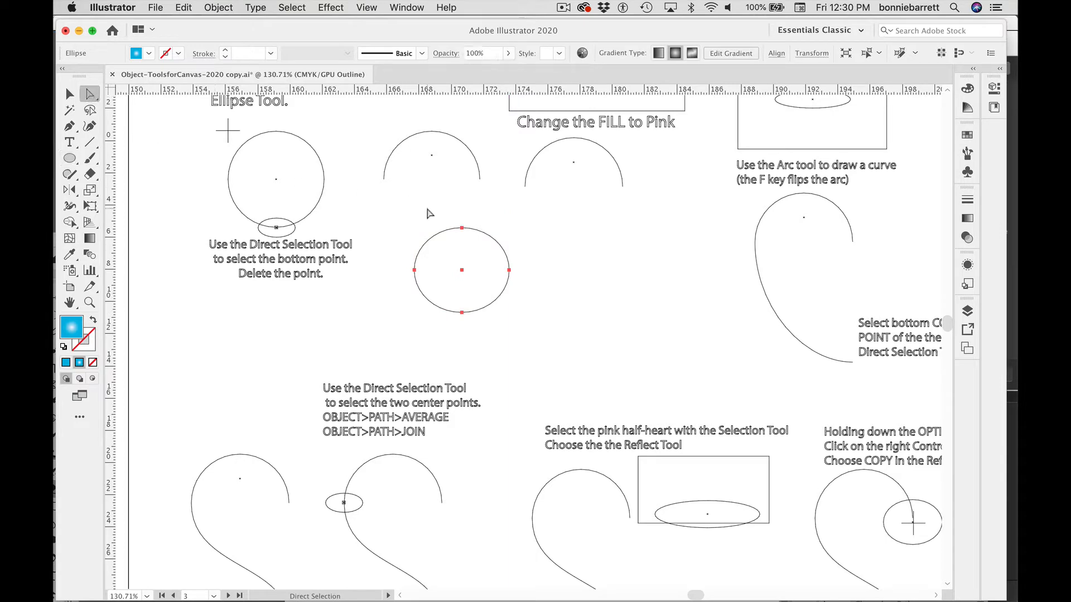
left_click(430, 213)
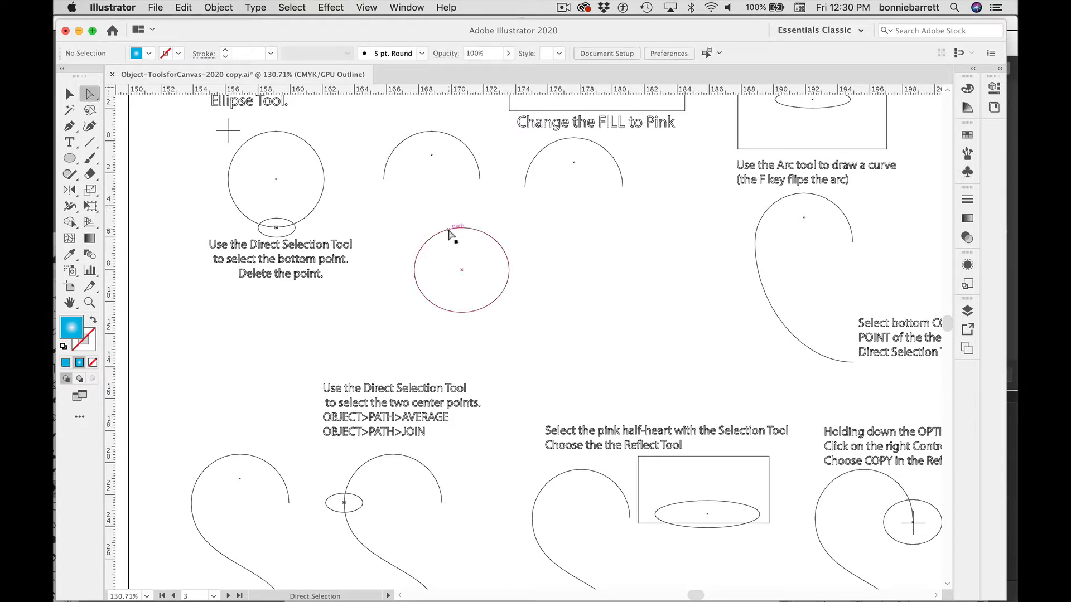
left_click(450, 230)
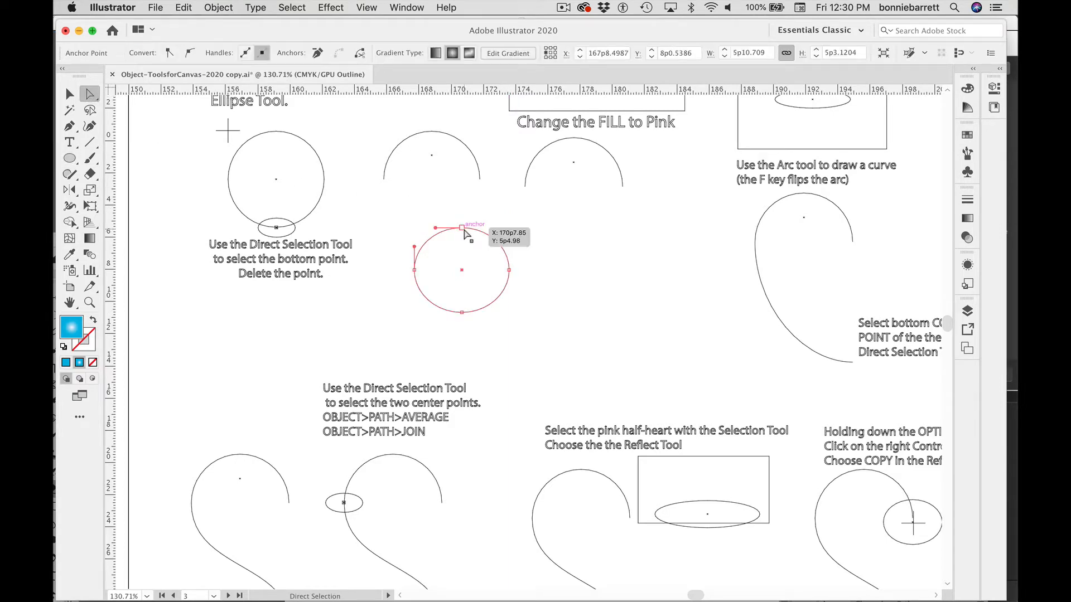
left_click(462, 228)
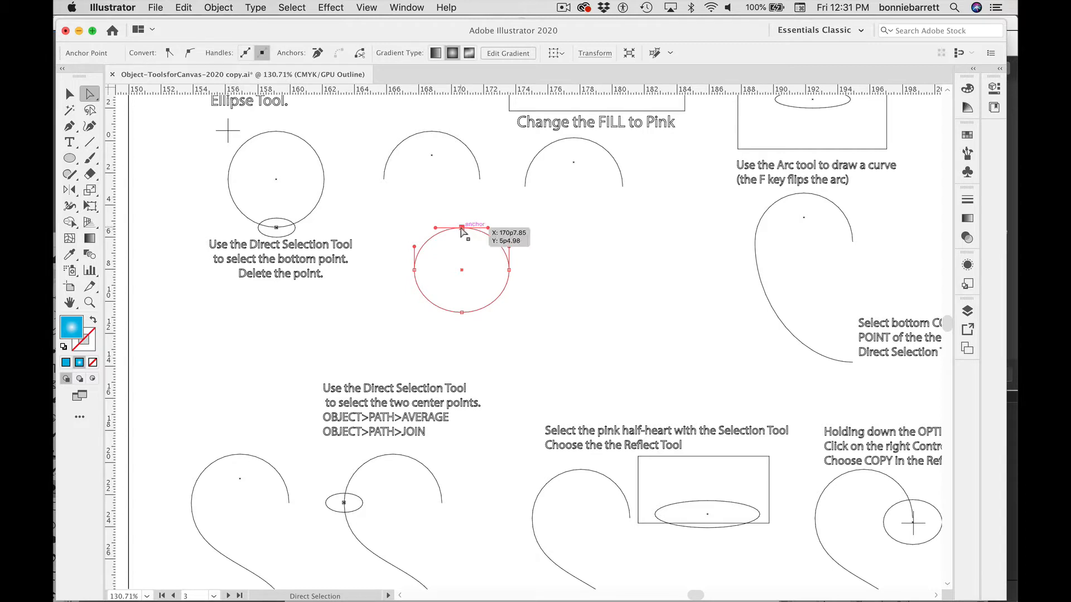
mouse_move(462, 228)
left_mouse_down()
mouse_move(461, 245)
mouse_move(460, 231)
mouse_move(506, 225)
mouse_move(494, 210)
mouse_move(464, 217)
mouse_move(465, 274)
mouse_move(474, 241)
left_mouse_up()
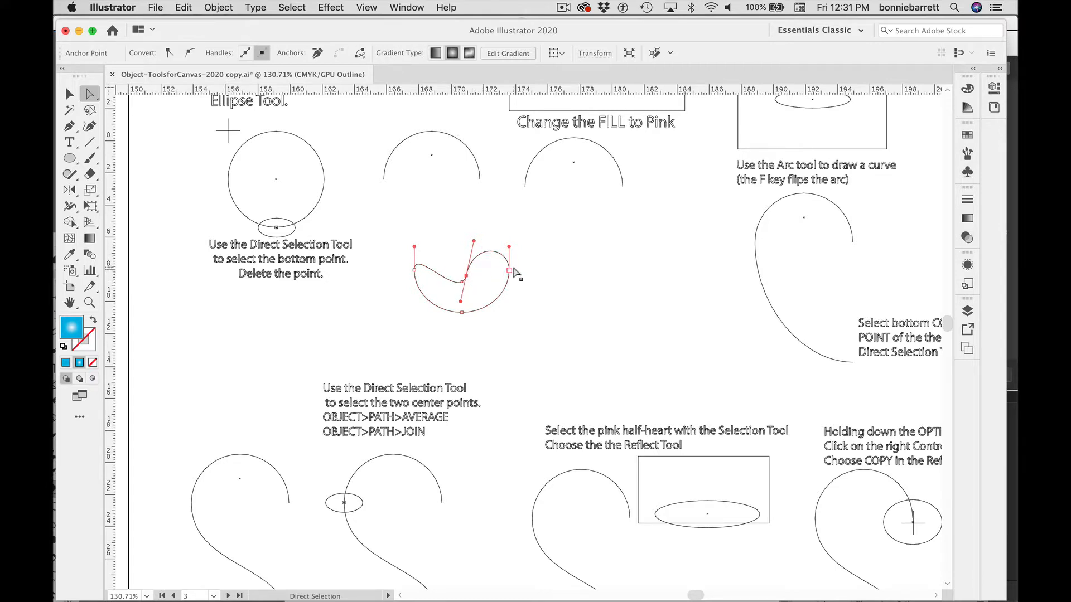
left_click_drag(509, 271, 518, 273)
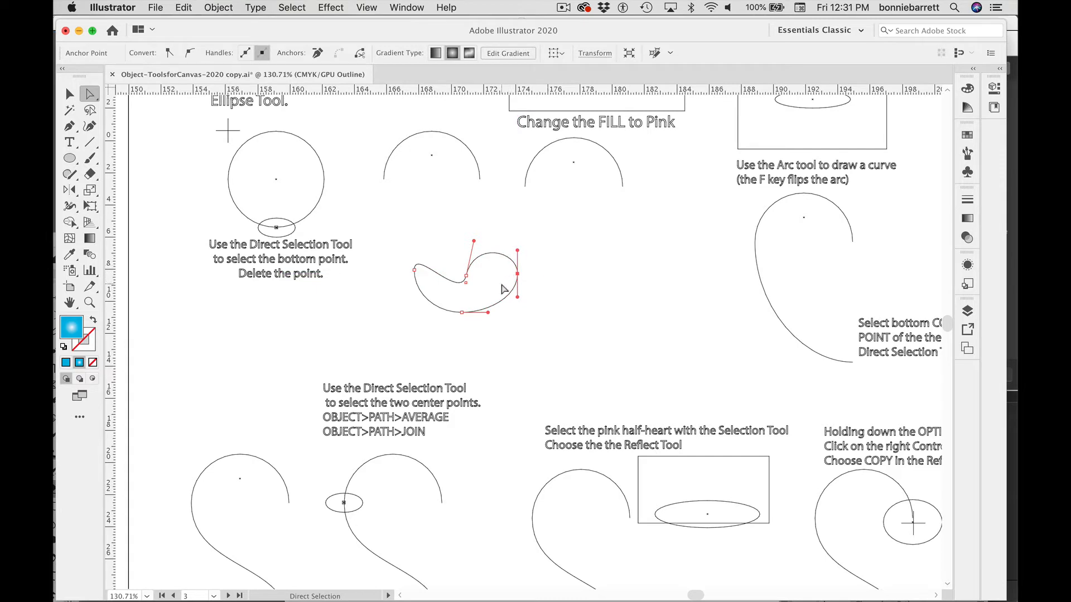
key("Delete")
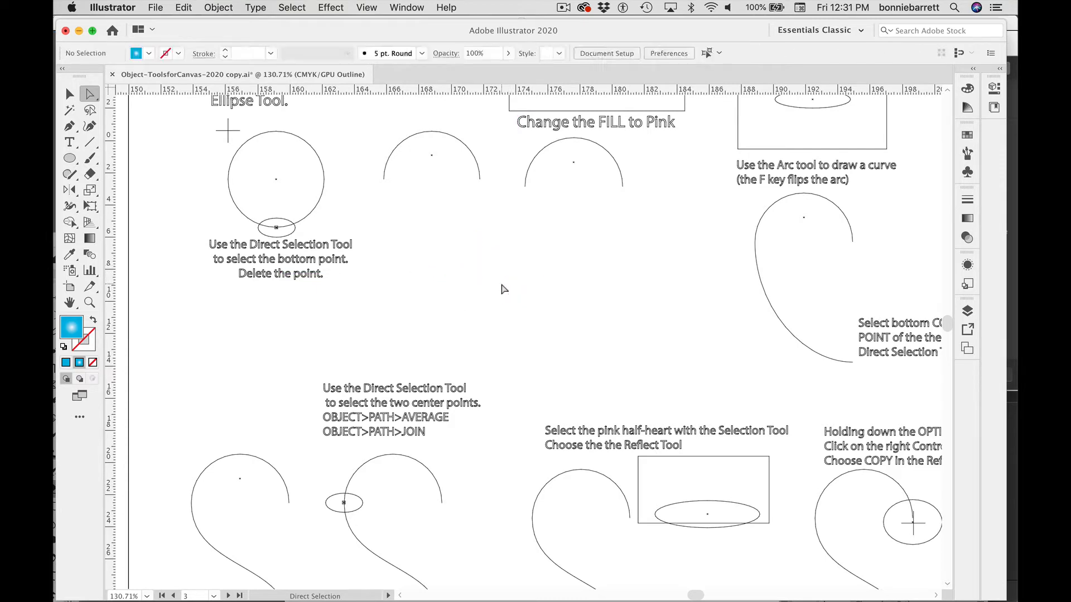
Step: Switch the document back to Preview view
left_click(405, 8)
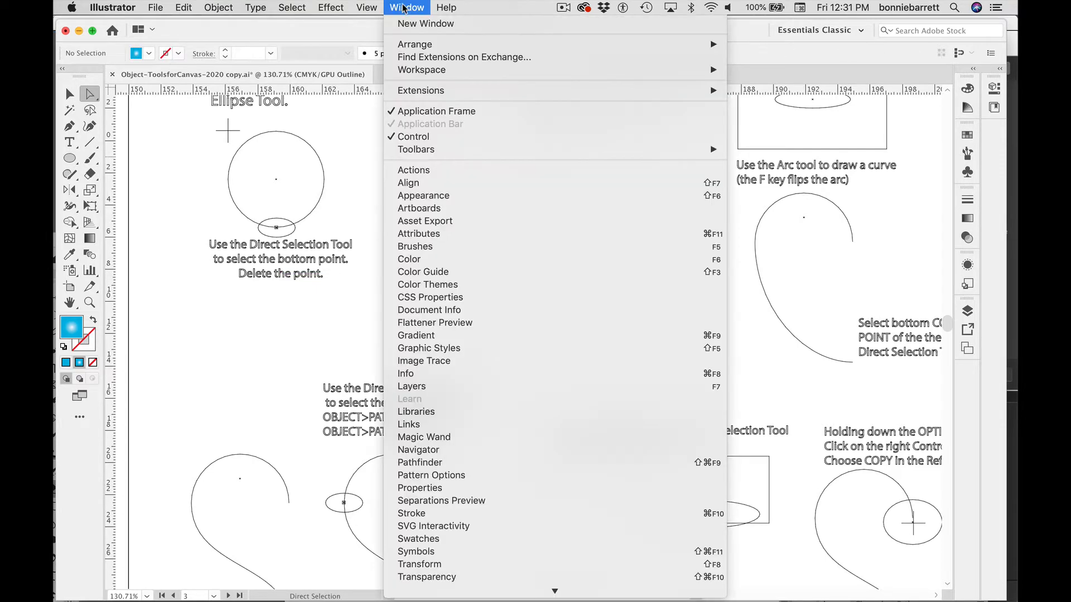
mouse_move(367, 6)
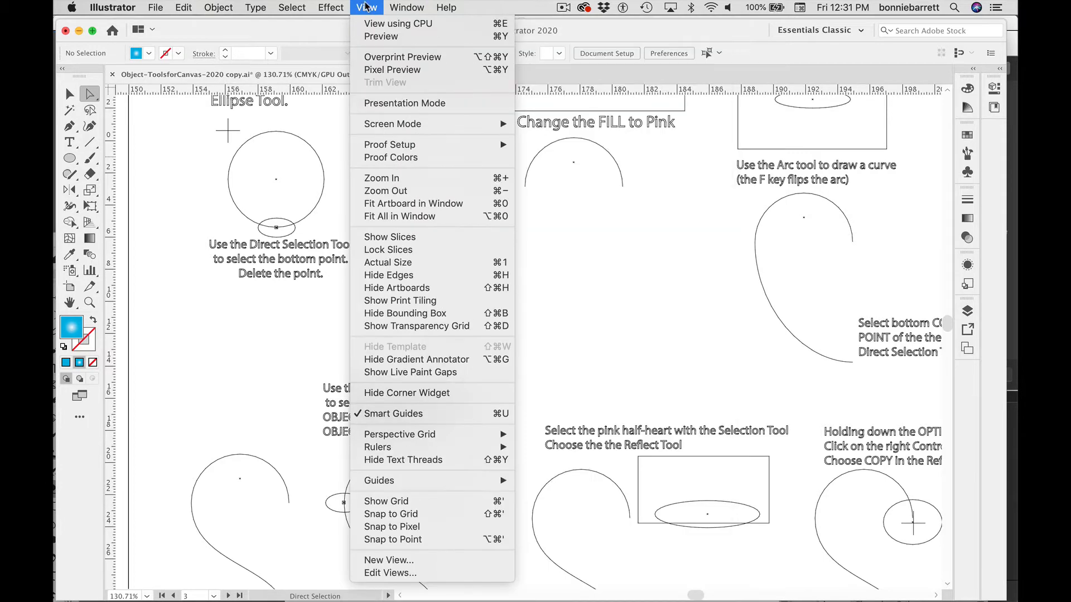
left_click(368, 36)
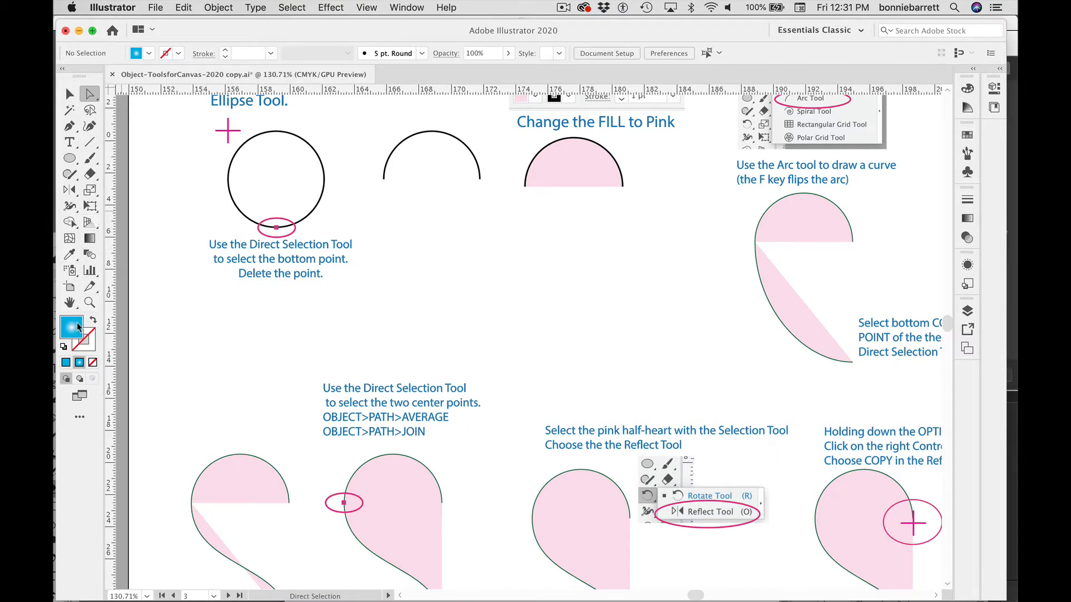
Step: Reset the fill and stroke to default colours and turn on the grid
left_click(63, 347)
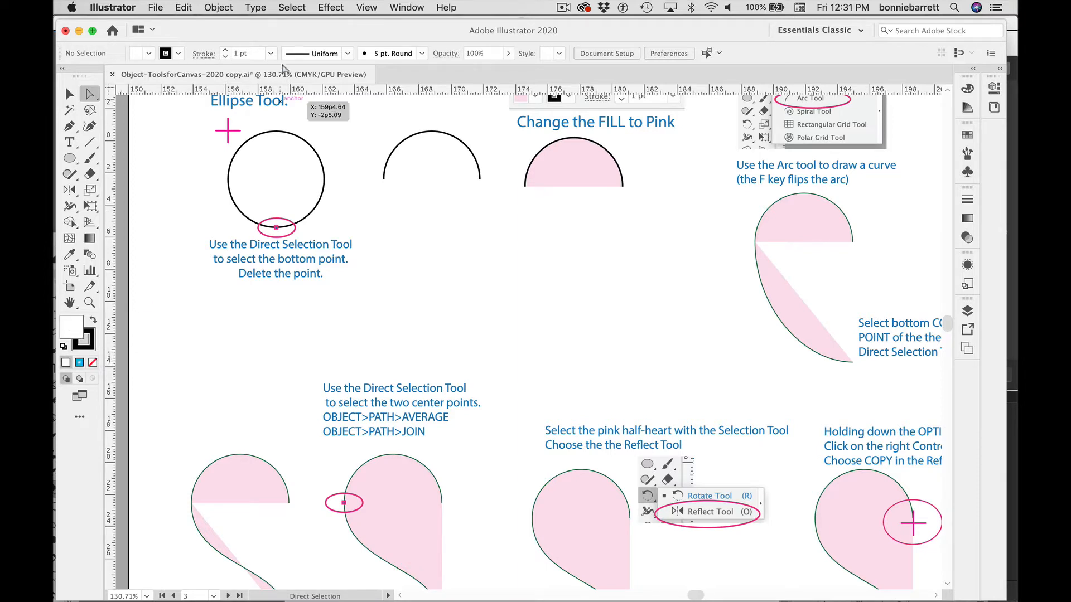
left_click(366, 7)
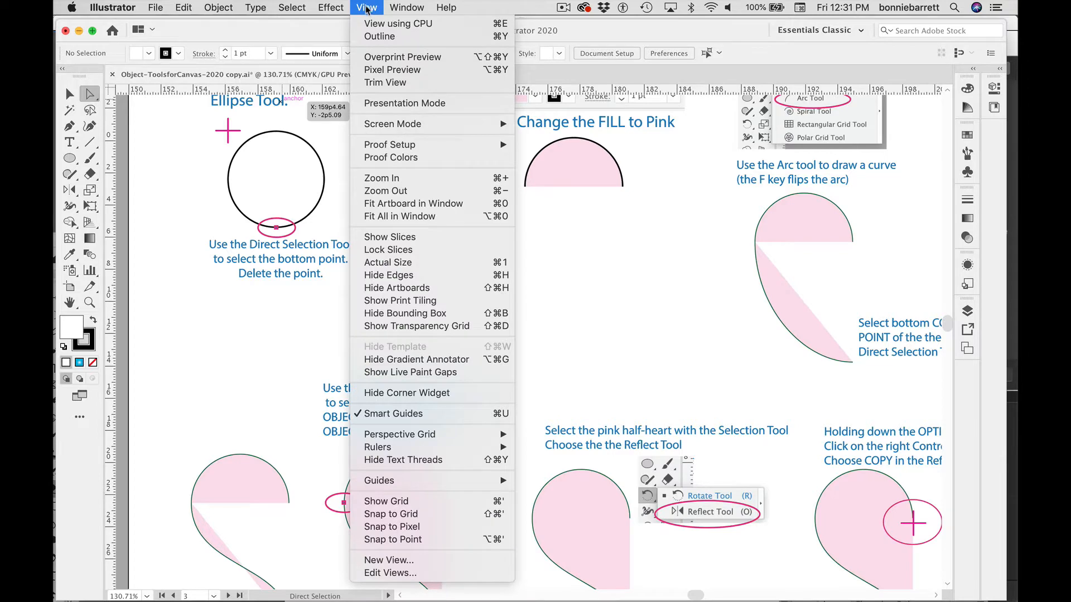
left_click(428, 505)
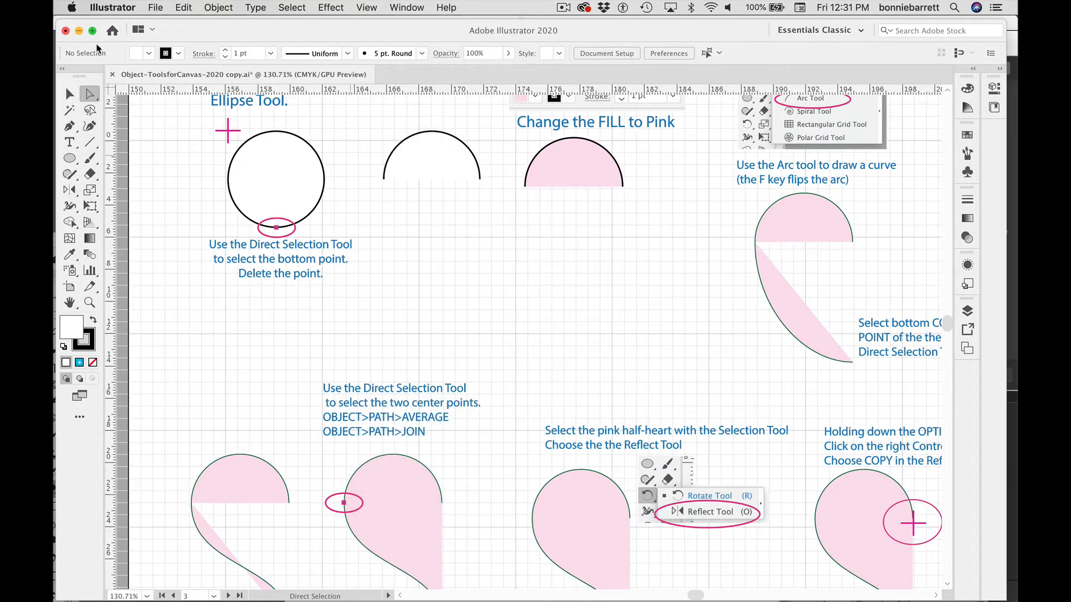
Step: Draw a circle with the Ellipse tool over the tutorial circle and move the copy below the open arc
left_click(67, 96)
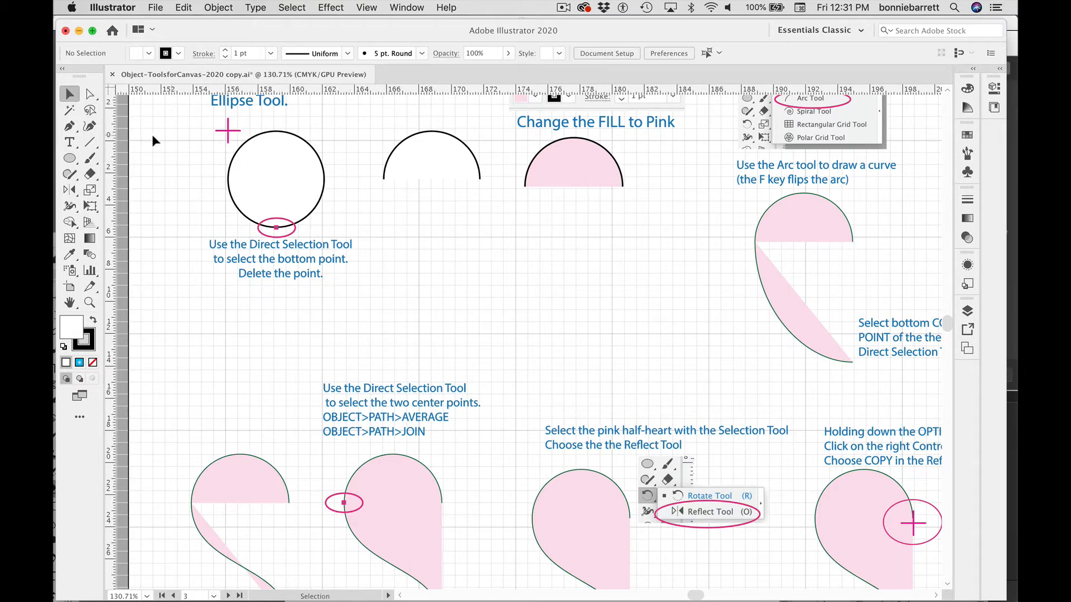
left_click(69, 158)
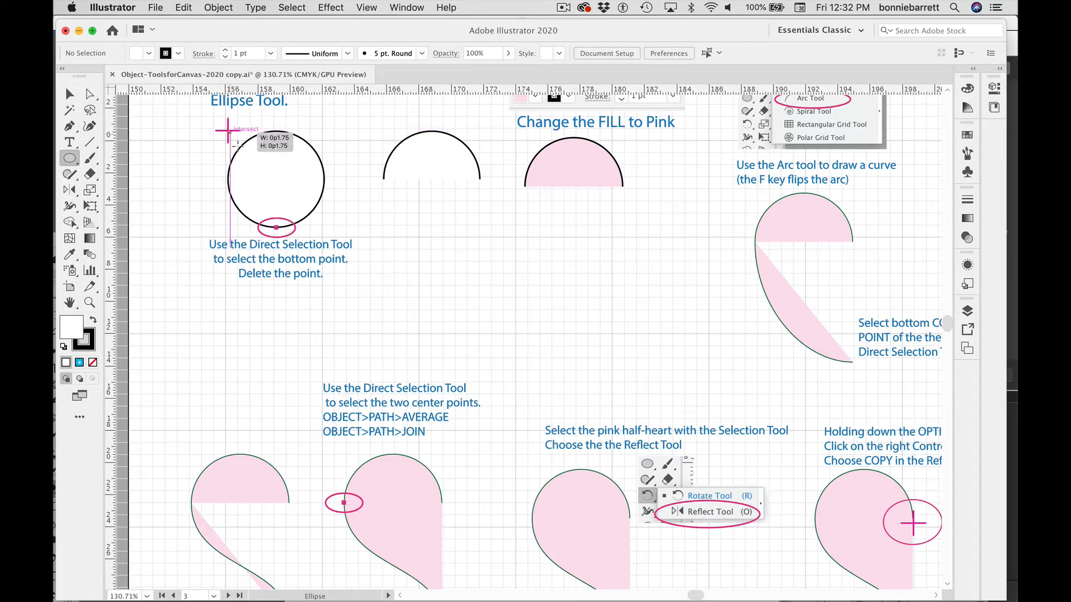
left_click_drag(228, 131, 306, 225)
key("v")
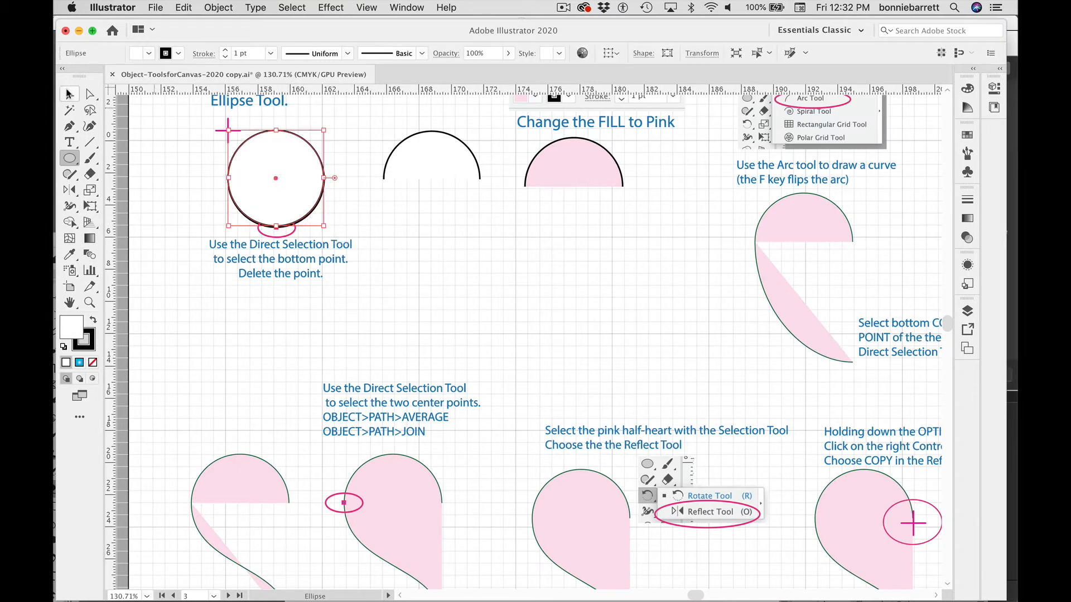
left_click_drag(274, 176, 413, 236)
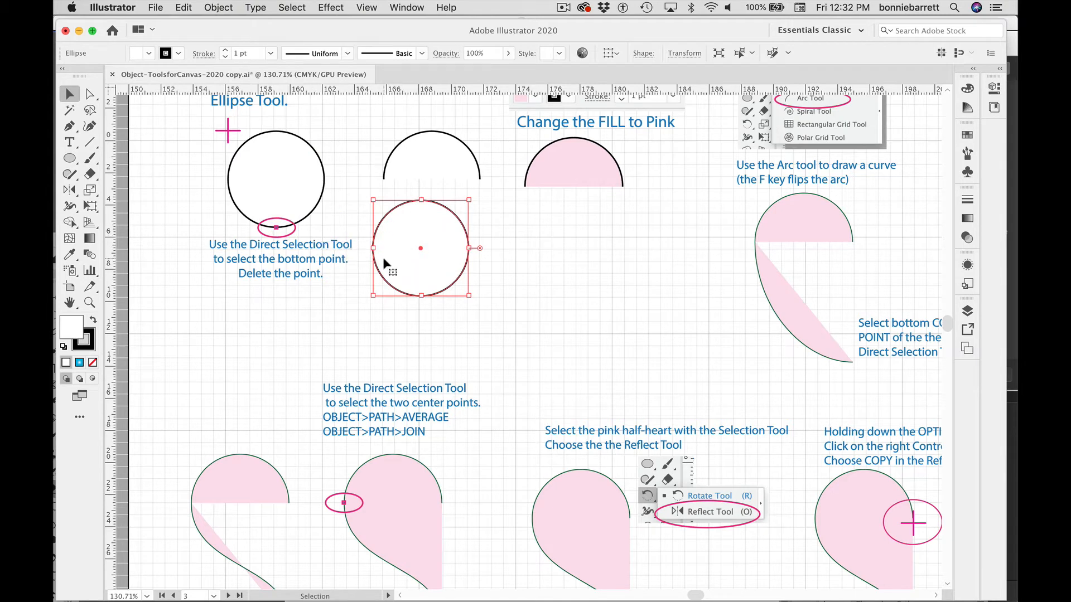
Step: Switch to Photoshop and erase the lower part of the gray circle with the Eraser
mouse_move(56, 196)
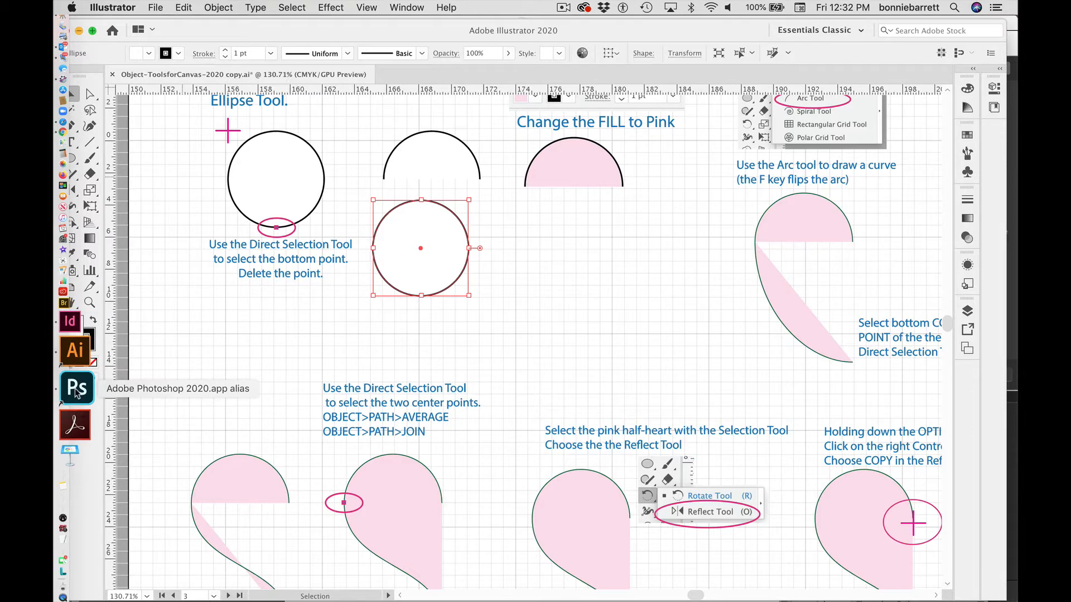
left_click(77, 390)
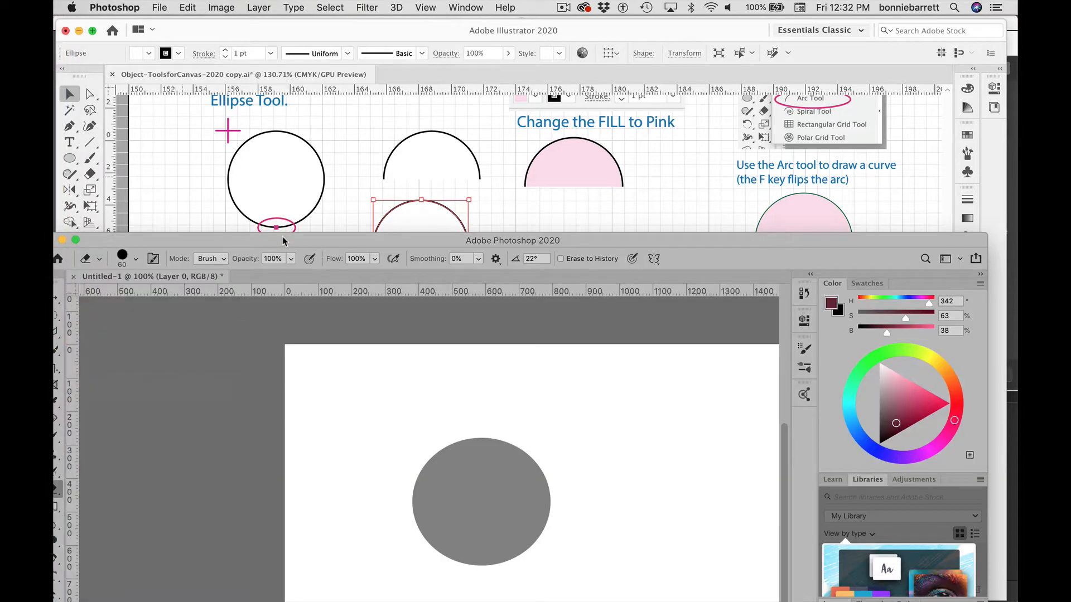
left_click_drag(290, 222, 299, 20)
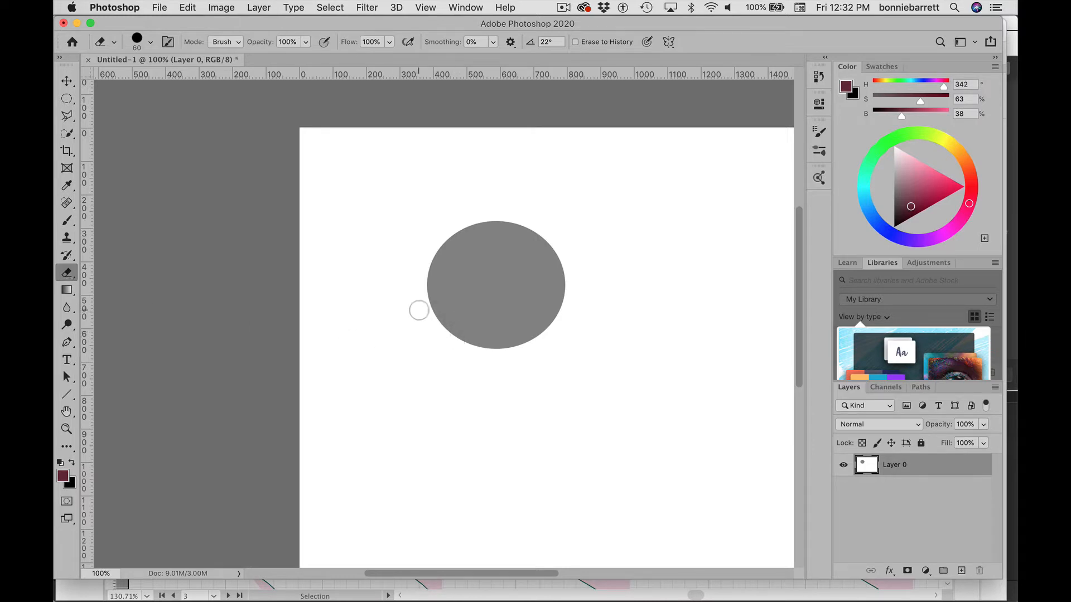
mouse_move(419, 310)
left_mouse_down()
mouse_move(571, 328)
mouse_move(434, 335)
mouse_move(535, 345)
mouse_move(473, 346)
mouse_move(540, 337)
mouse_move(414, 313)
mouse_move(610, 310)
mouse_move(419, 302)
mouse_move(620, 303)
left_mouse_up()
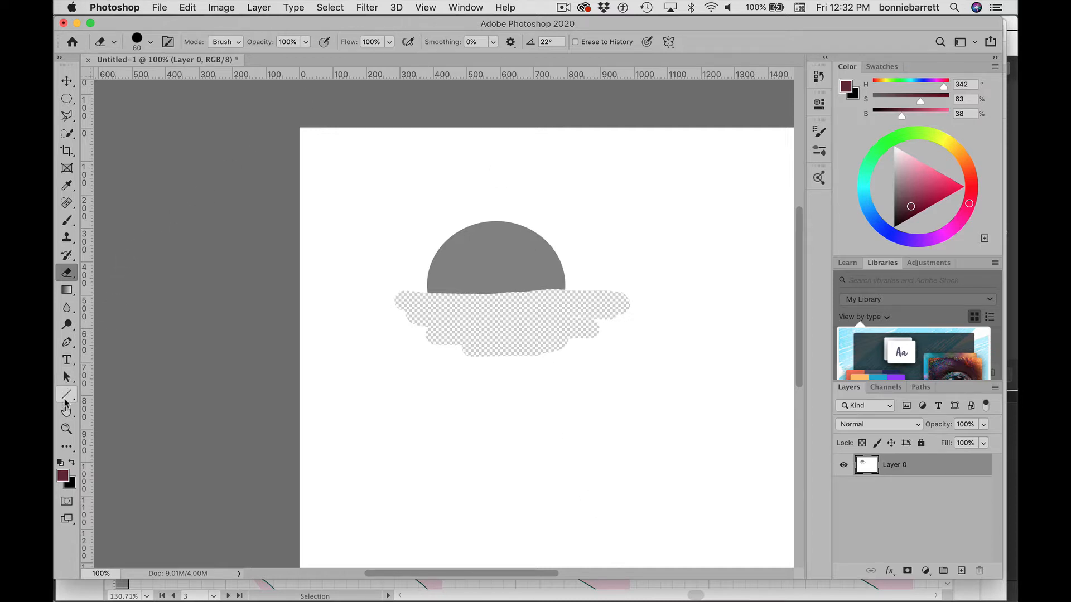
Step: Zoom in on the upper edge of the gray circle to examine its pixels
left_click(67, 430)
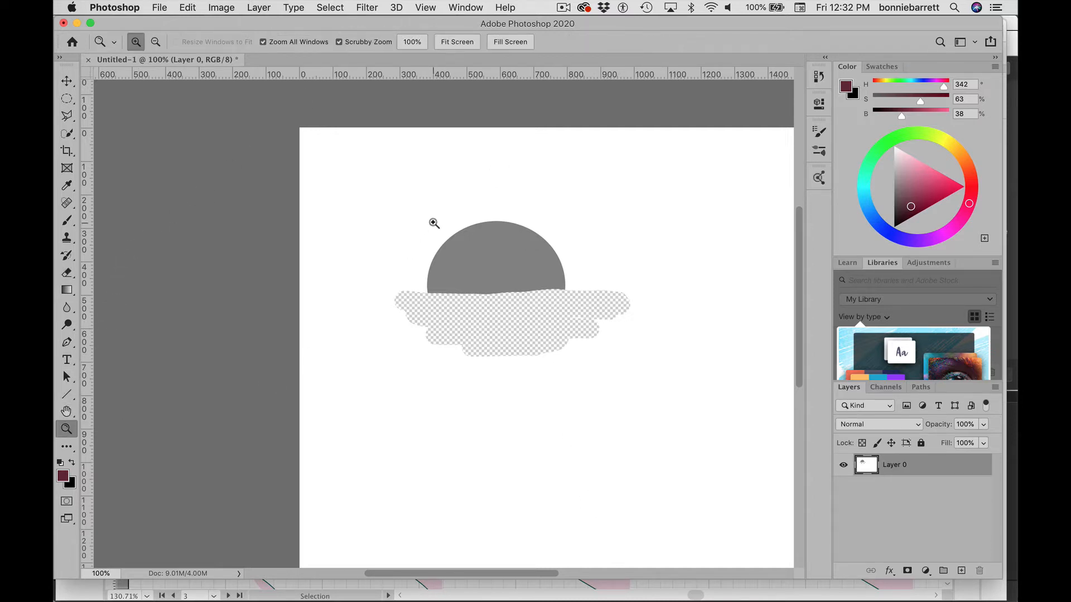
left_click_drag(424, 220, 601, 376)
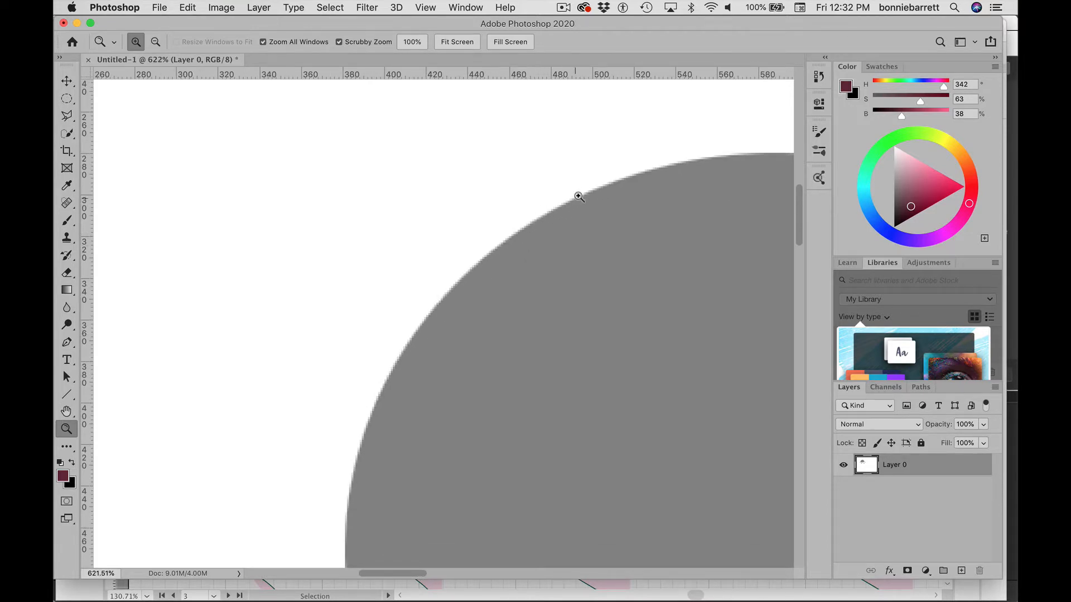
left_click_drag(604, 190, 729, 332)
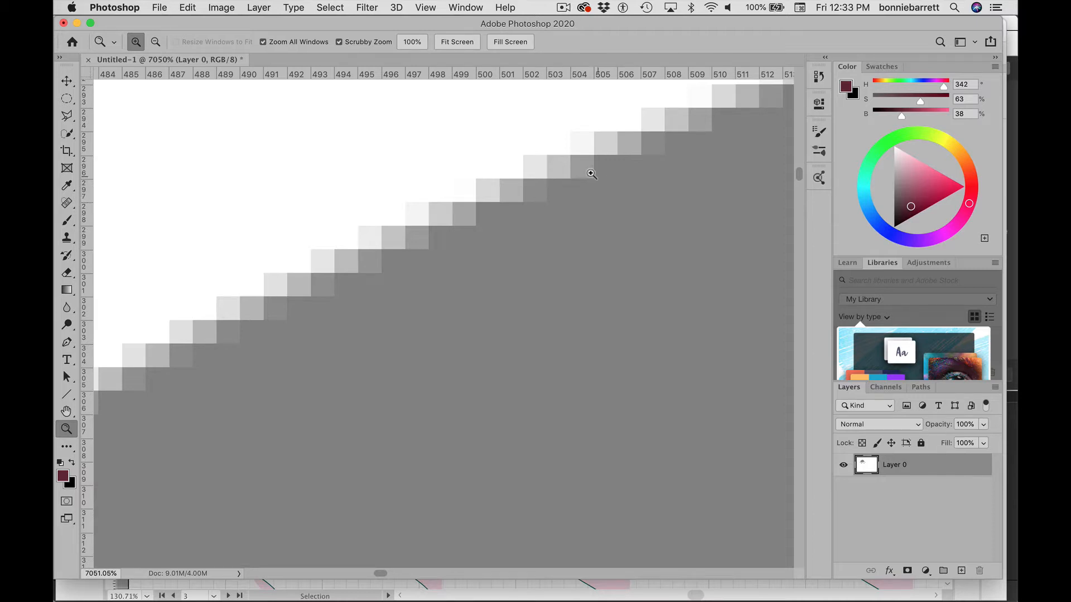
Step: Minimize the Photoshop window and select the new circle back in Illustrator
left_click_drag(313, 24, 318, 95)
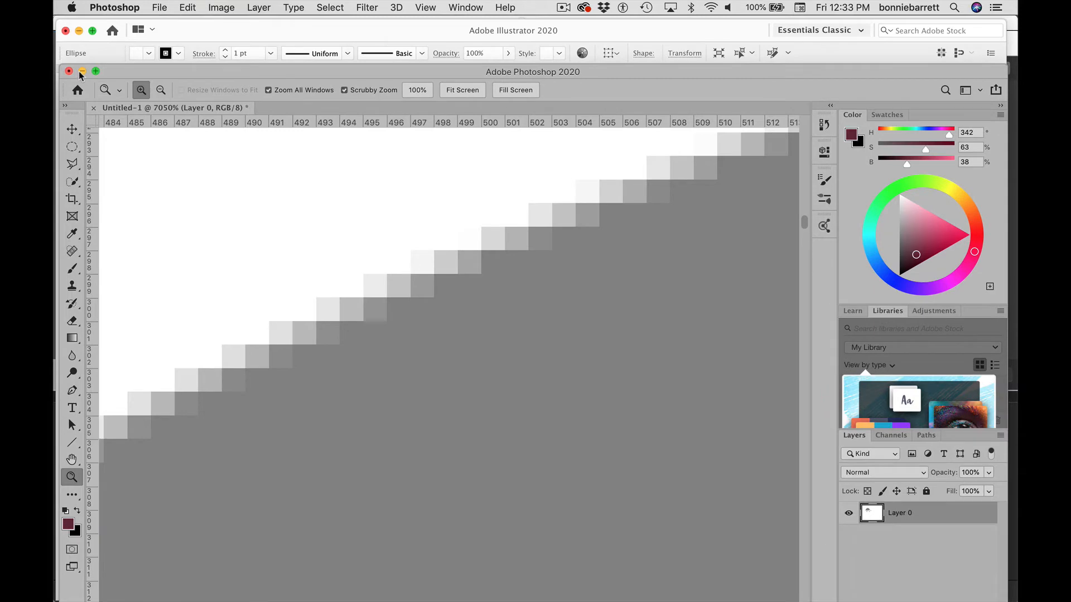
left_click(81, 71)
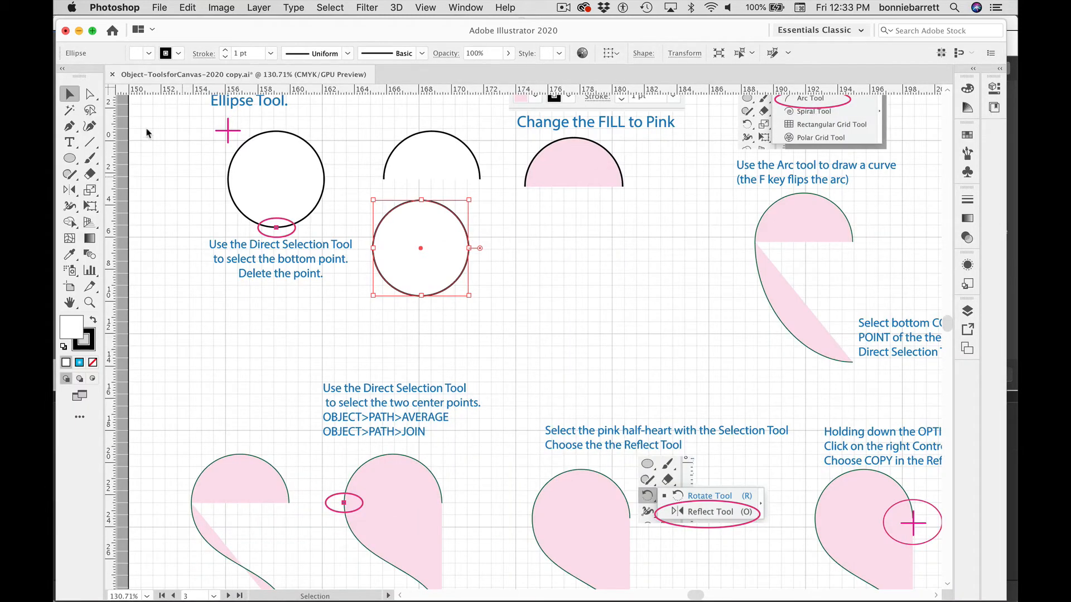
left_click(520, 282)
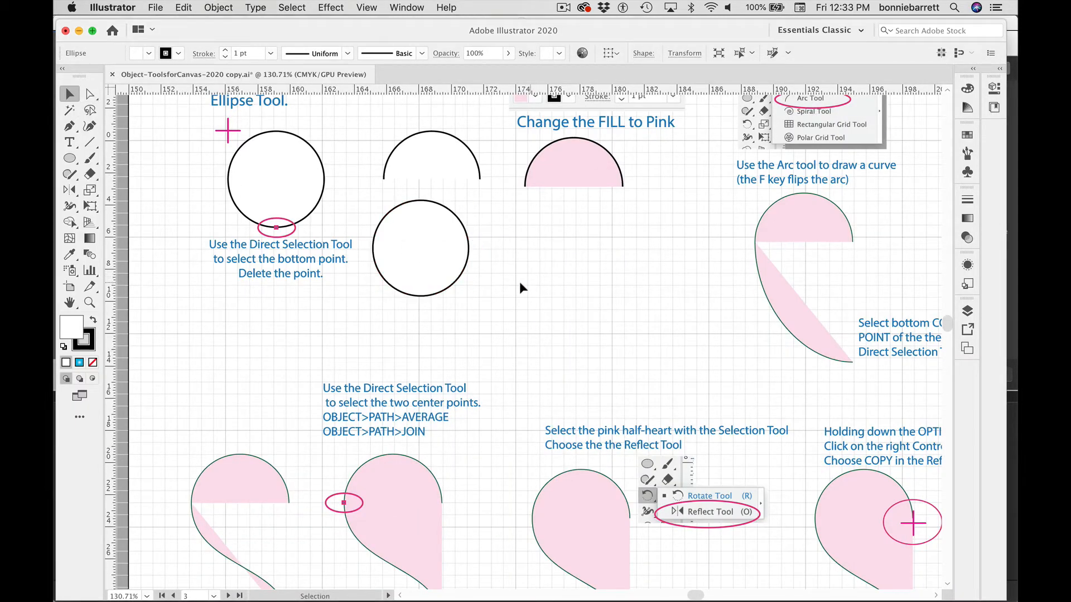
left_click(468, 248)
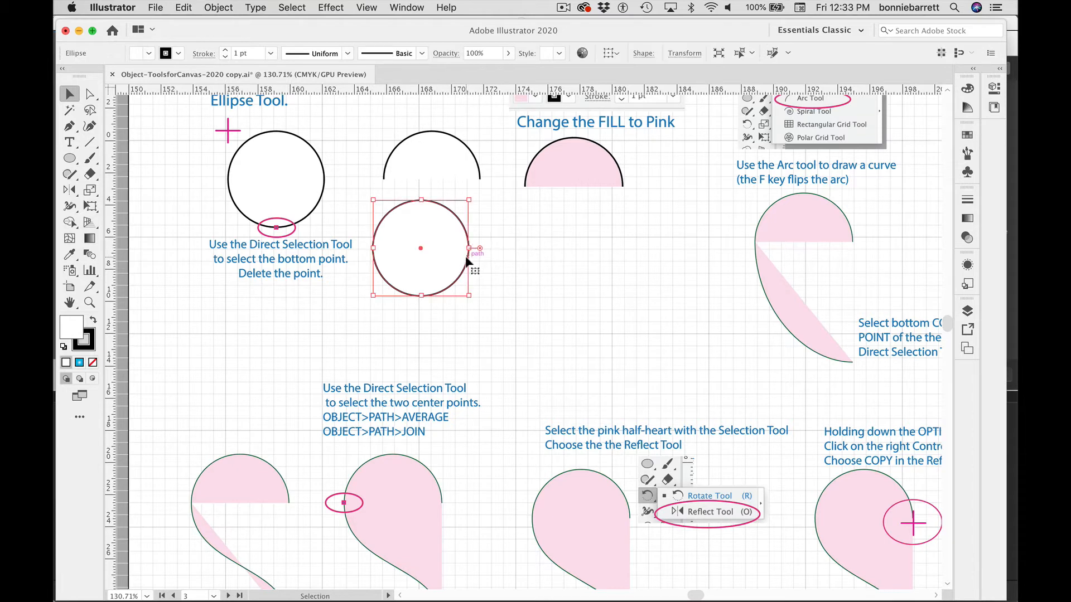
Step: Delete the new circle's bottom anchor point with the Direct Selection tool
left_click(89, 94)
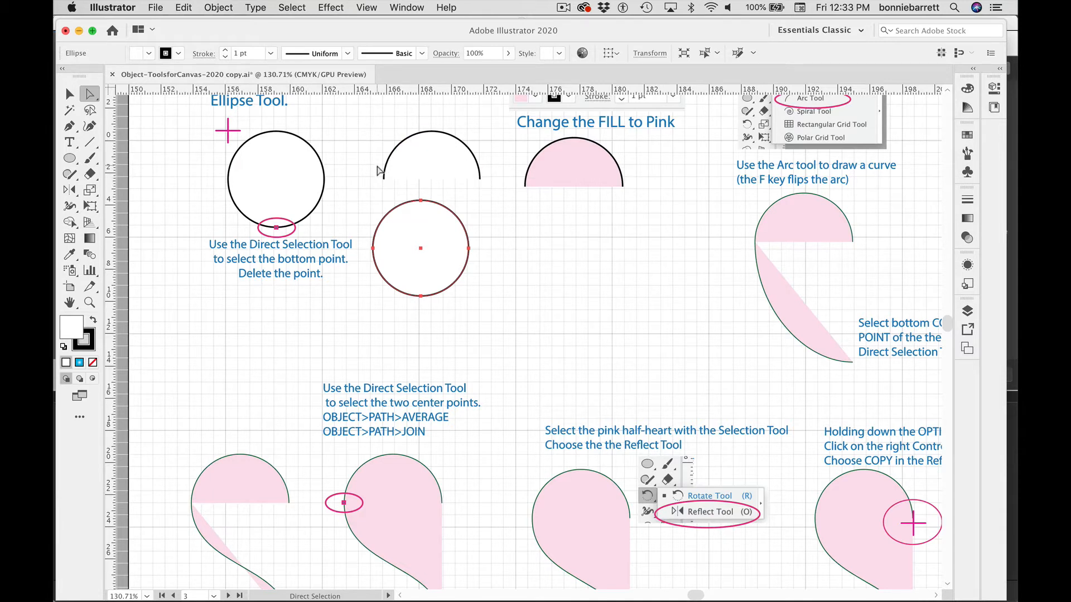
left_click(377, 304)
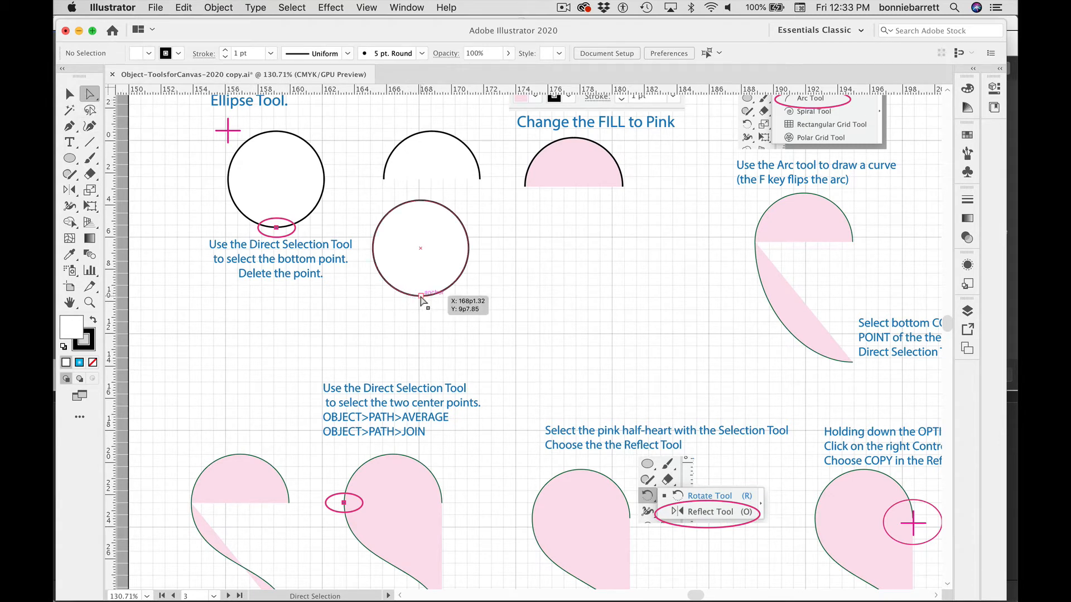
left_click(420, 296)
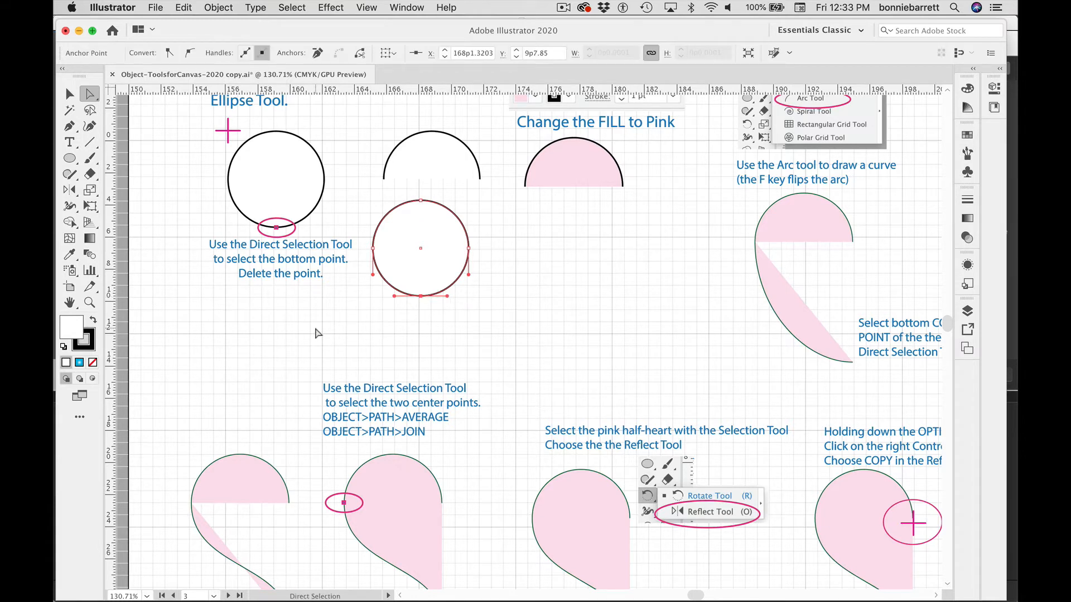
key("Delete")
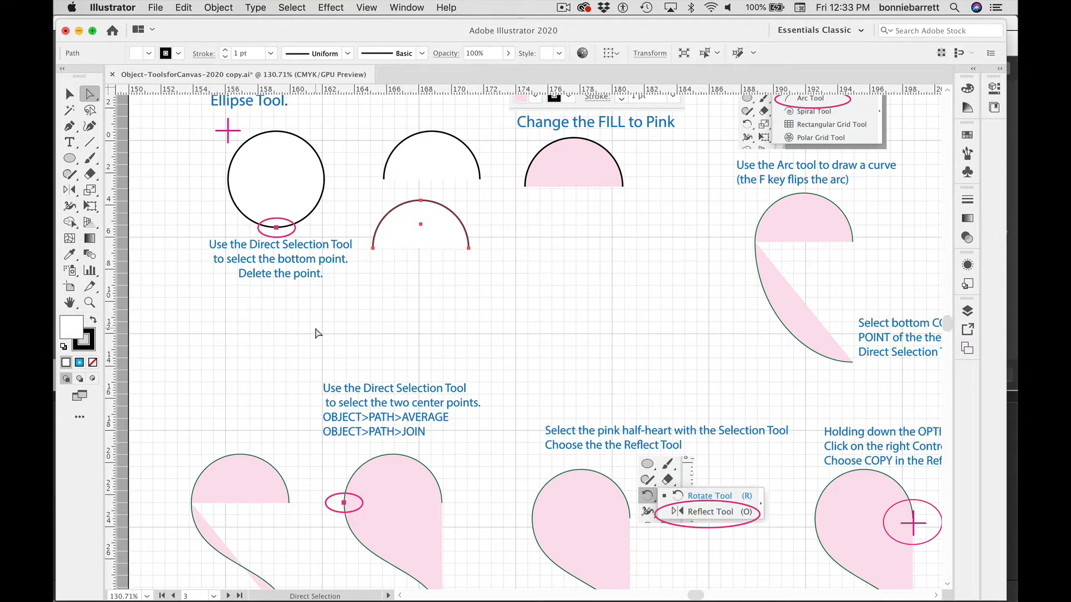
Step: Fill the half-circle with the pink swatch
left_click(968, 136)
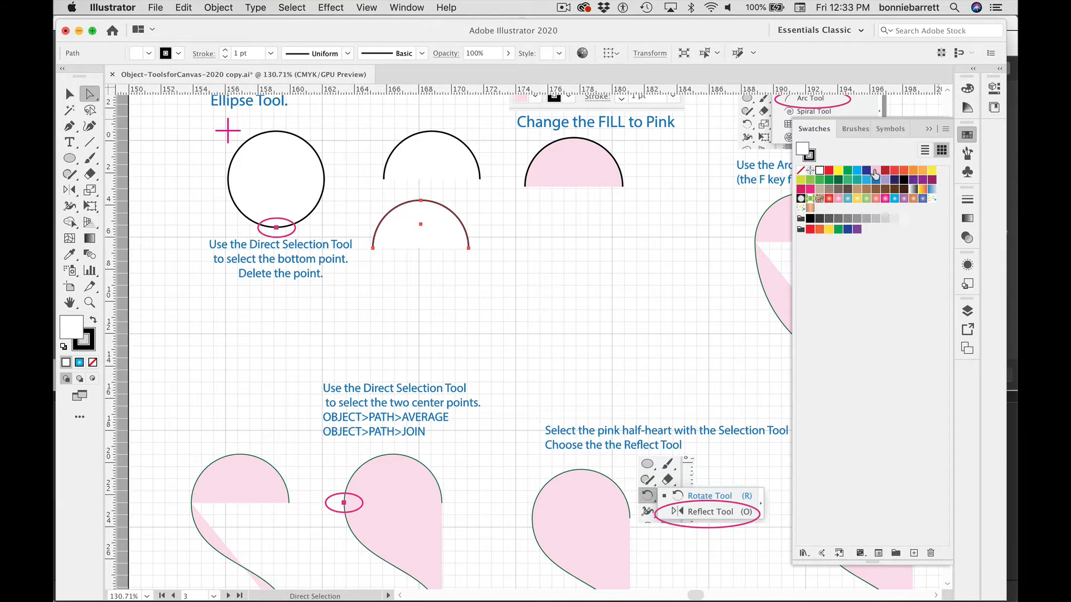
left_click(874, 171)
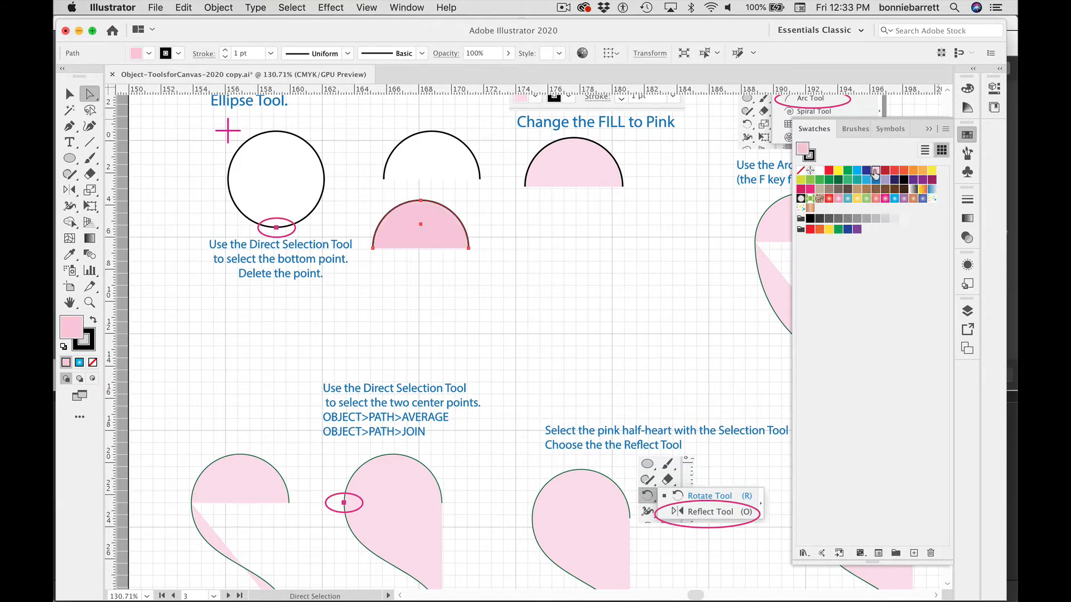
Step: Zoom in closely on the pink half-circle's curved edge, then zoom back out
left_click(91, 303)
left_click_drag(389, 206, 688, 419)
left_click_drag(390, 218, 622, 364)
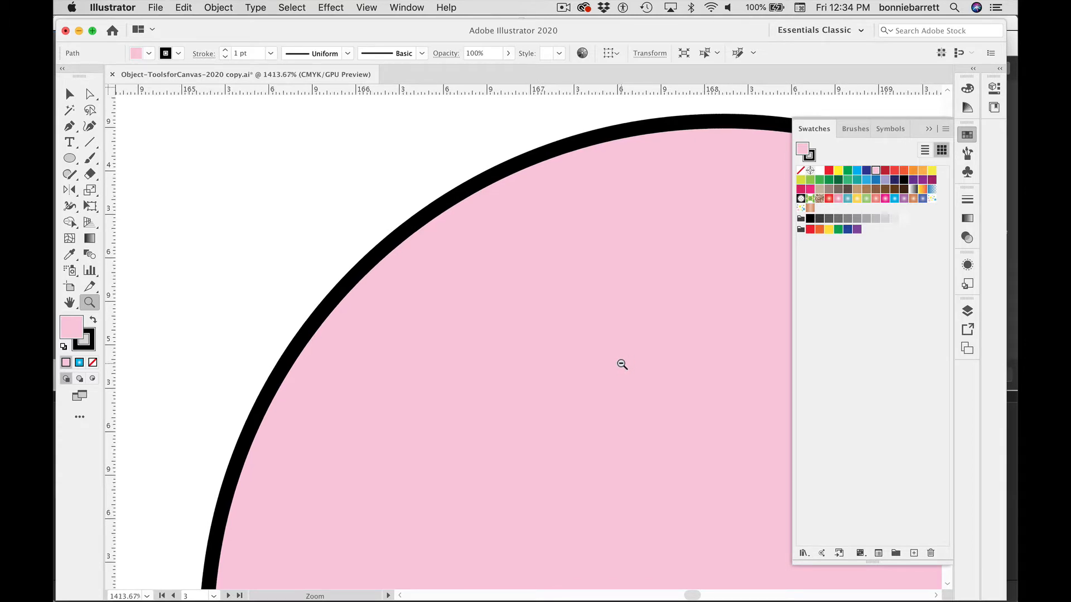
left_click_drag(622, 364, 243, 253)
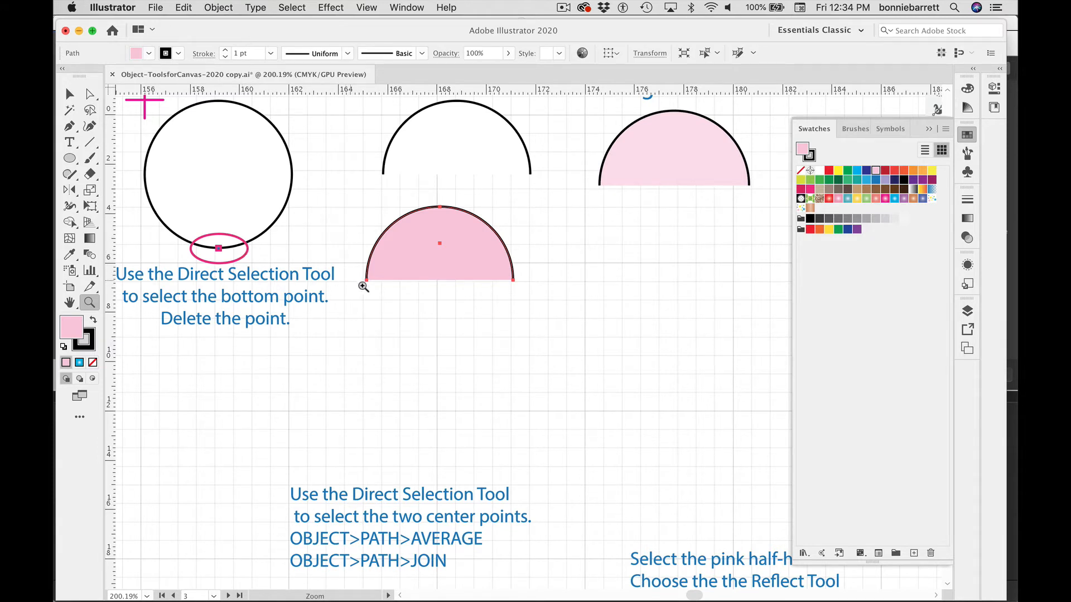
left_click_drag(370, 285, 300, 258)
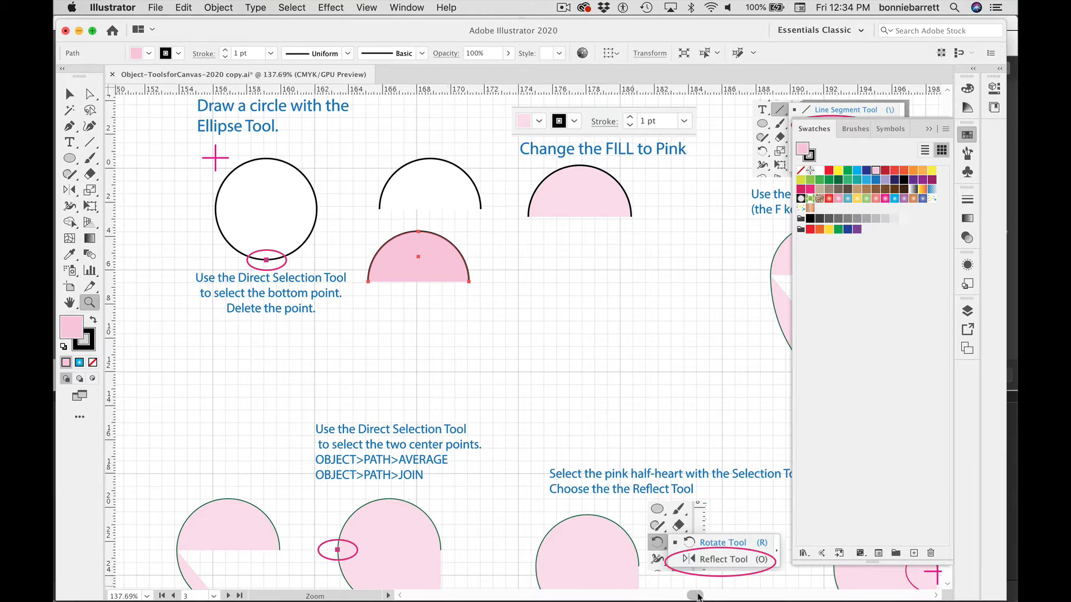
left_click_drag(692, 596, 697, 596)
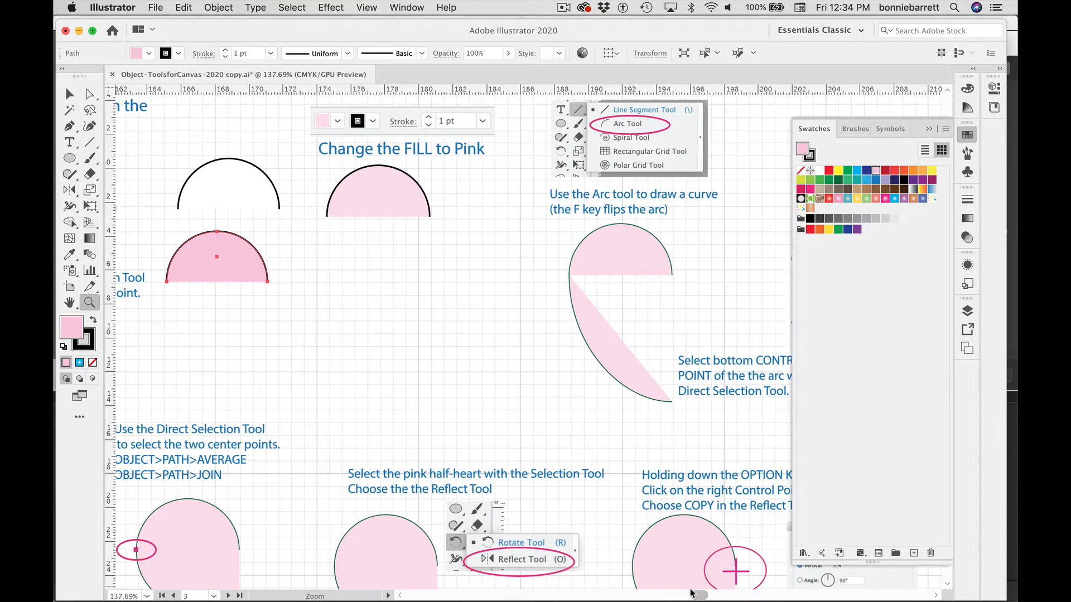
Step: Move the pink half-circle to the right, beneath the pink tutorial arc
key("v")
left_click(239, 266)
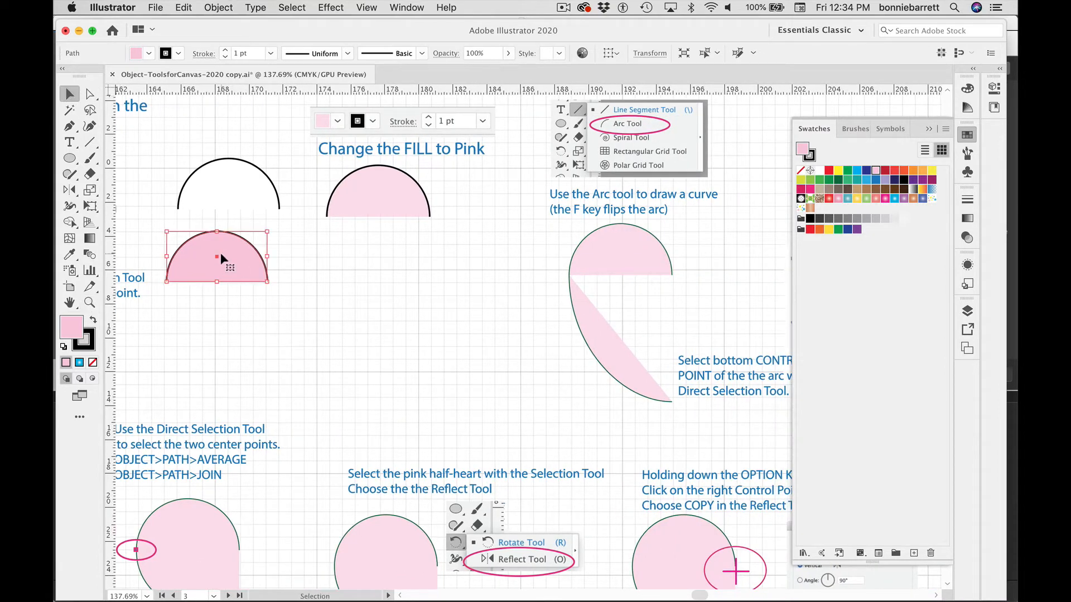
left_click_drag(221, 255, 413, 265)
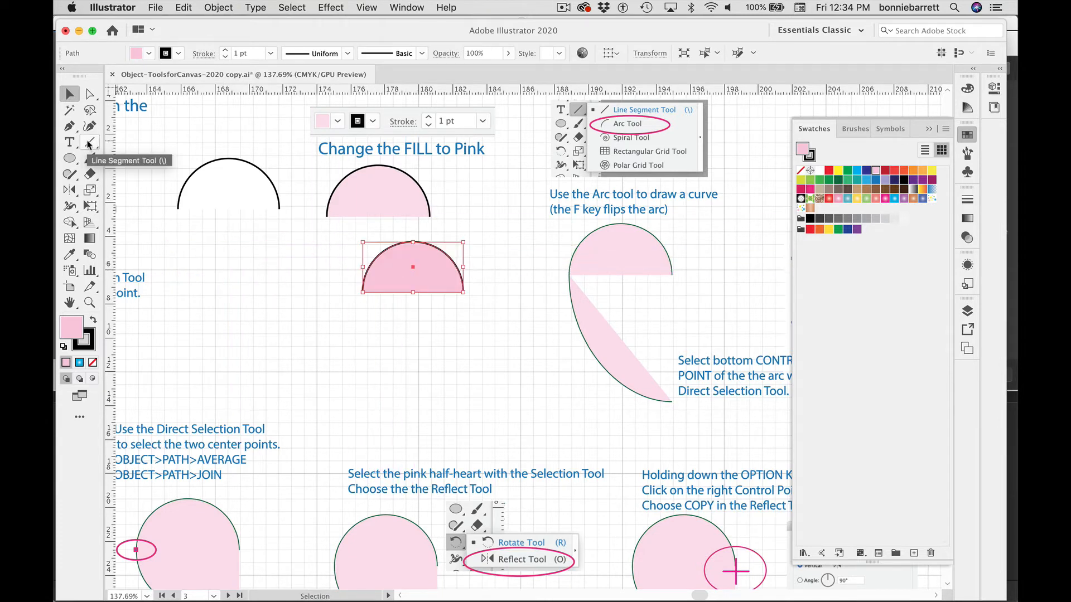
Step: Draw a vertical line with the Line Segment tool left of the half-circle
left_click_drag(88, 142, 138, 142)
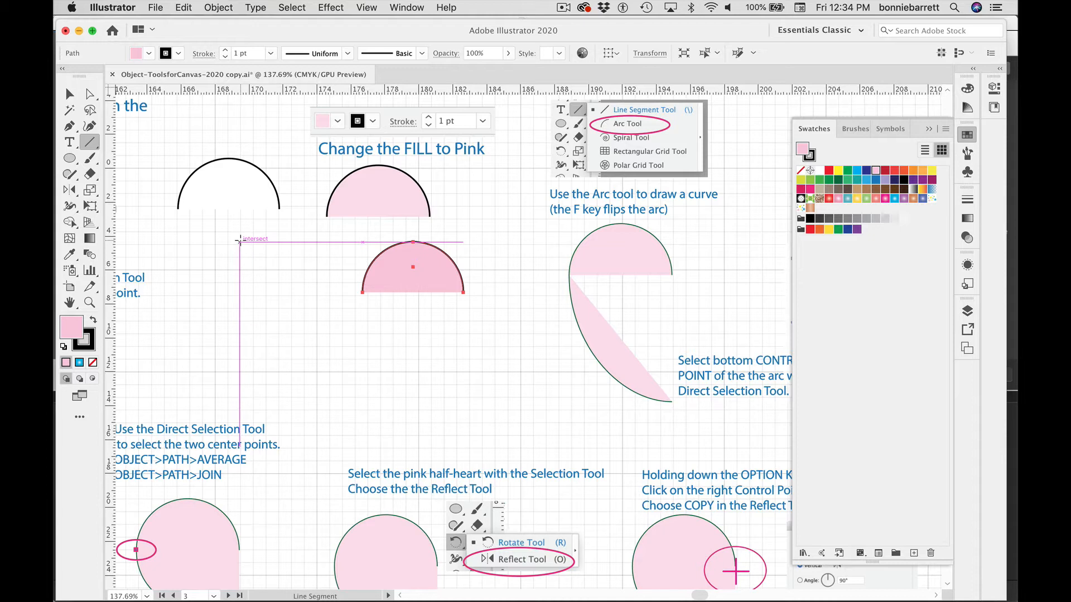
left_click_drag(240, 244, 239, 344)
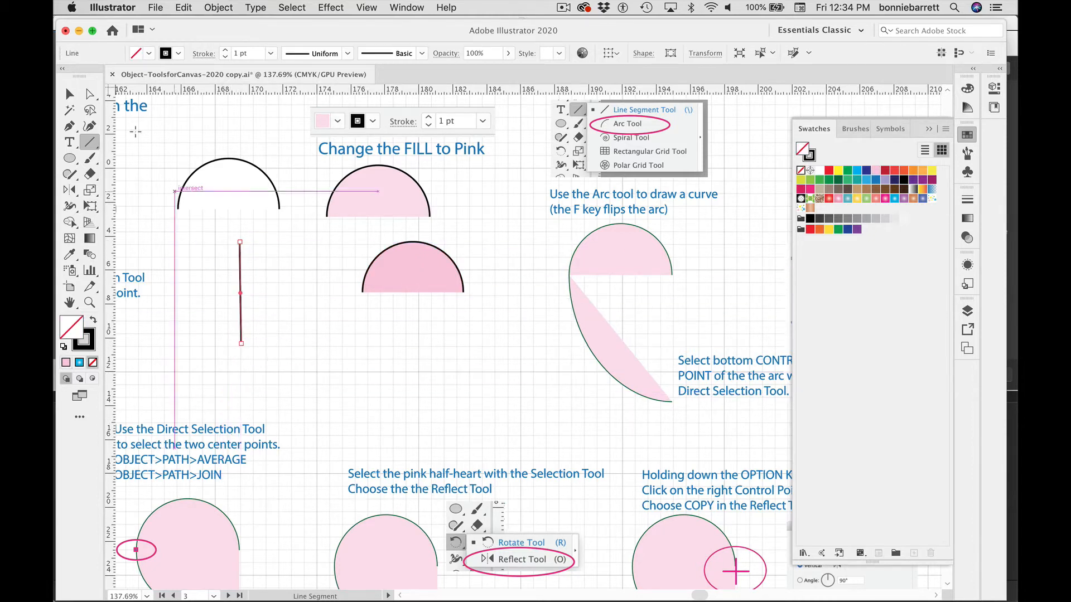
Step: Select the line's anchor points with the Direct Selection tool and delete the line
left_click(89, 94)
left_click(255, 231)
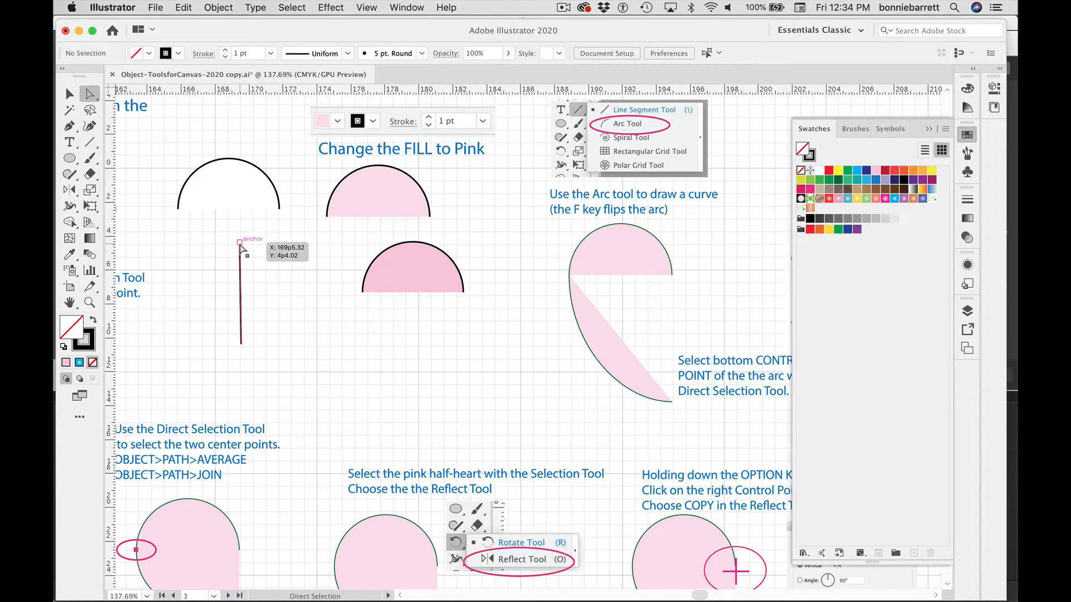
left_click(240, 242)
left_click(241, 344)
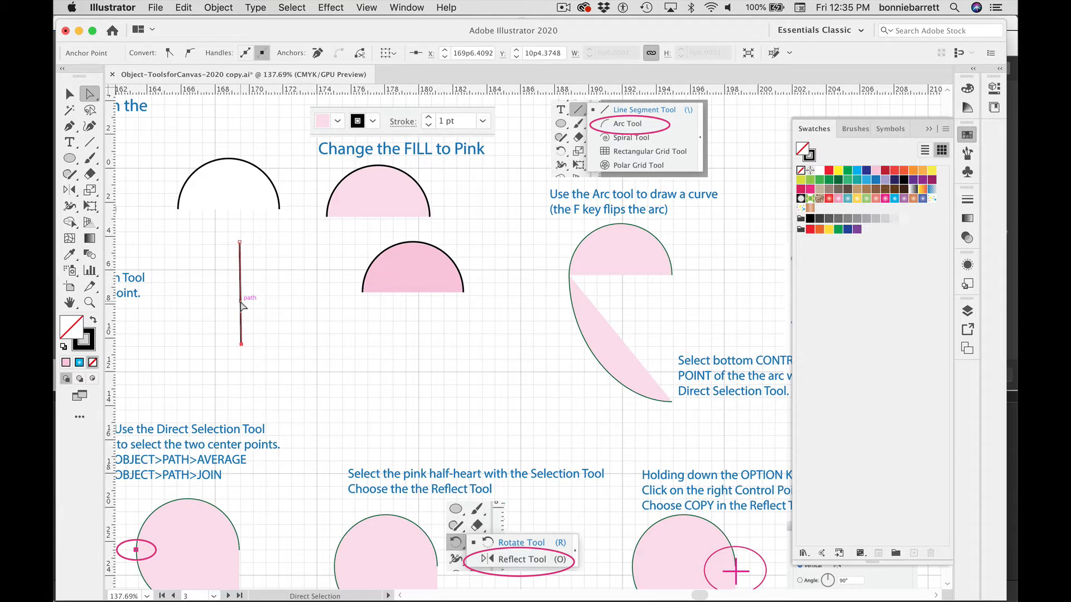
key("BackSpace")
key("BackSpace")
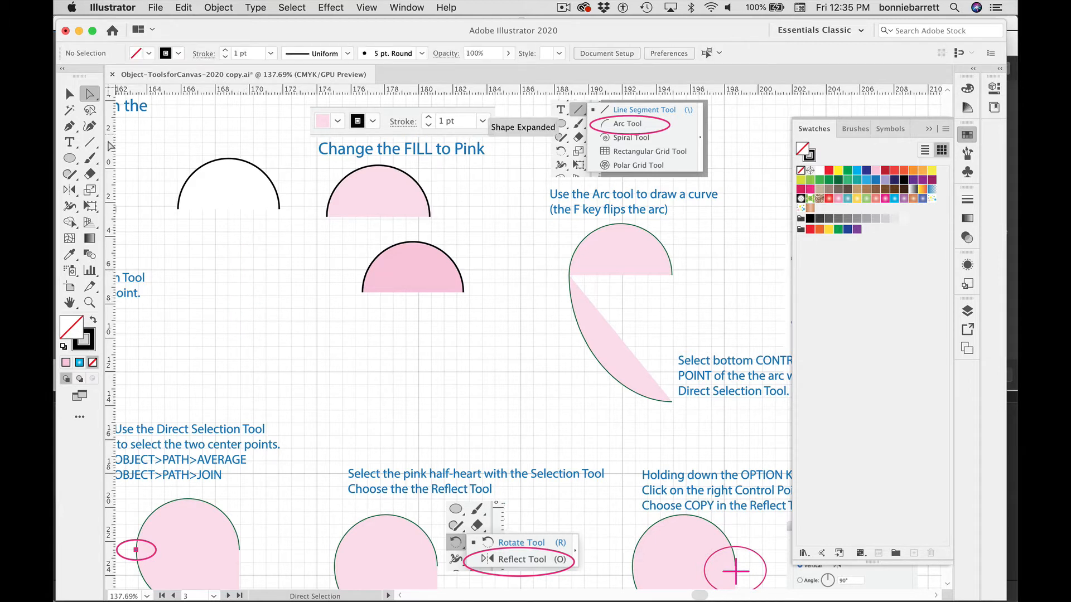
Step: Draw a test arc with the Arc tool, bend it by dragging its direction handles with the Direct Selection tool, and delete it
left_click_drag(93, 145, 147, 161)
left_click_drag(284, 255, 228, 373)
left_click(90, 93)
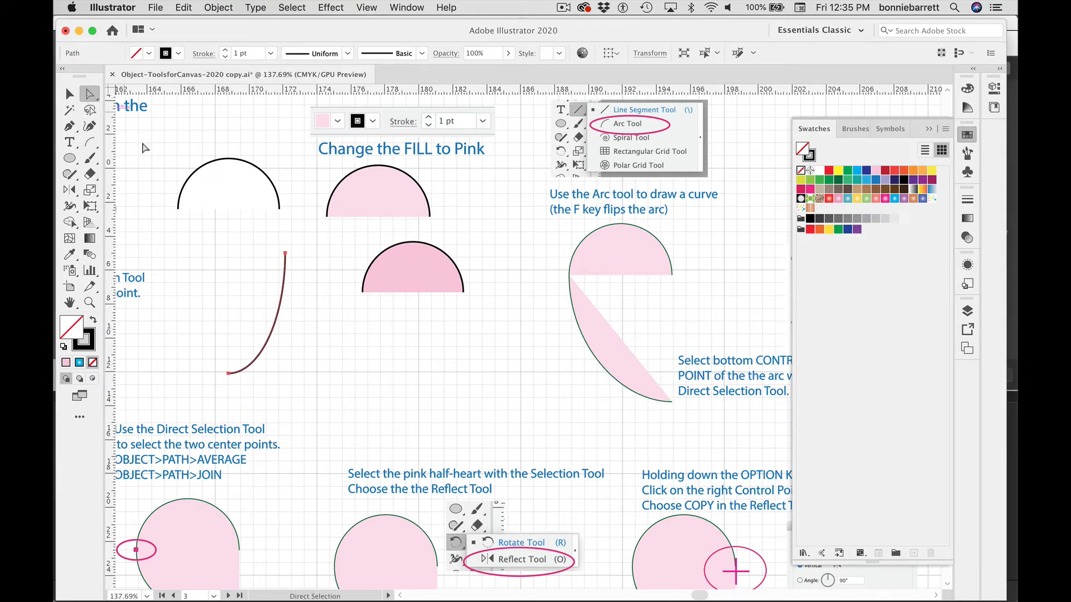
left_click(295, 287)
left_click(282, 291)
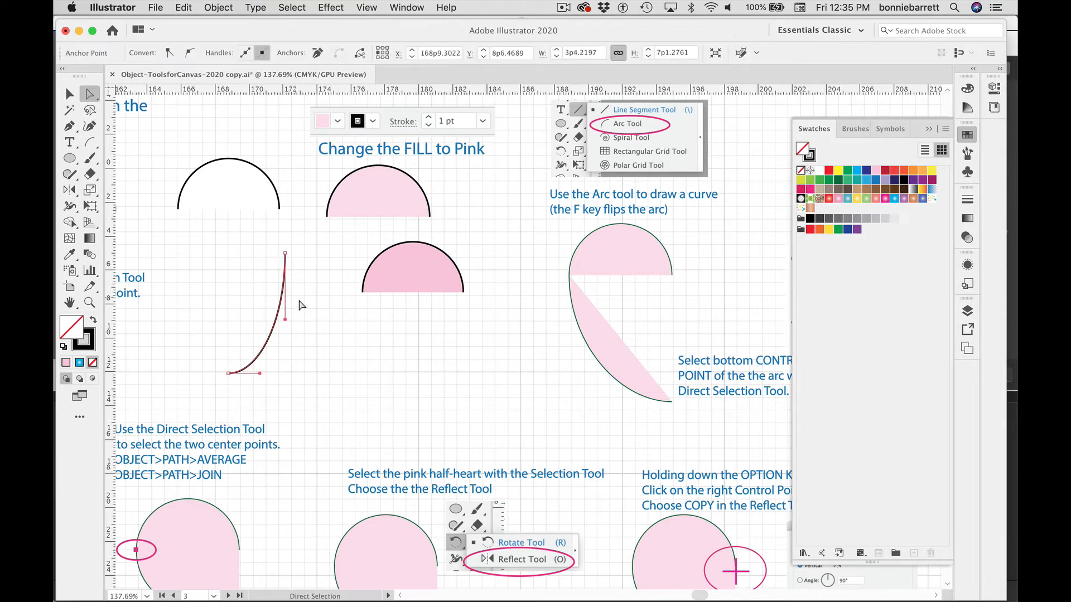
left_click_drag(285, 321, 329, 322)
left_click_drag(259, 374, 243, 333)
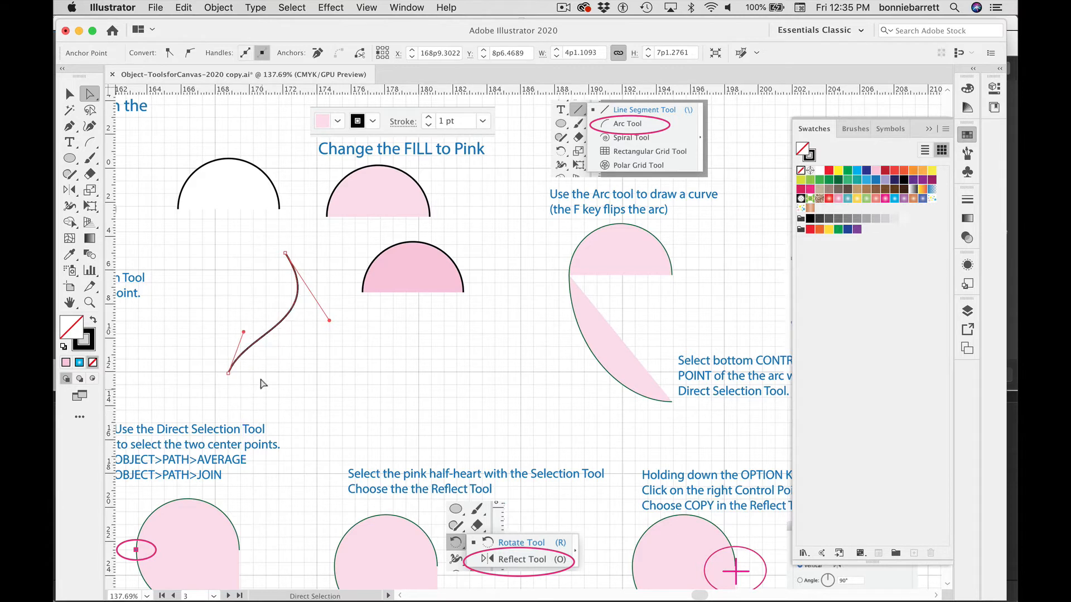
key("BackSpace")
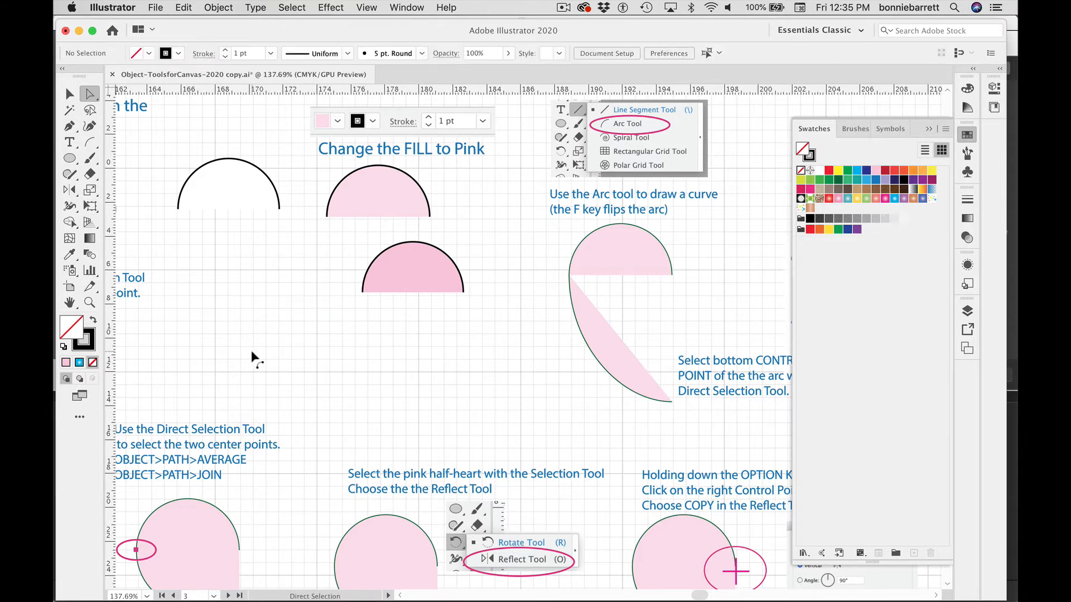
Step: Zoom in on the pink half-circle and nudge it slightly to the right
left_click(93, 145)
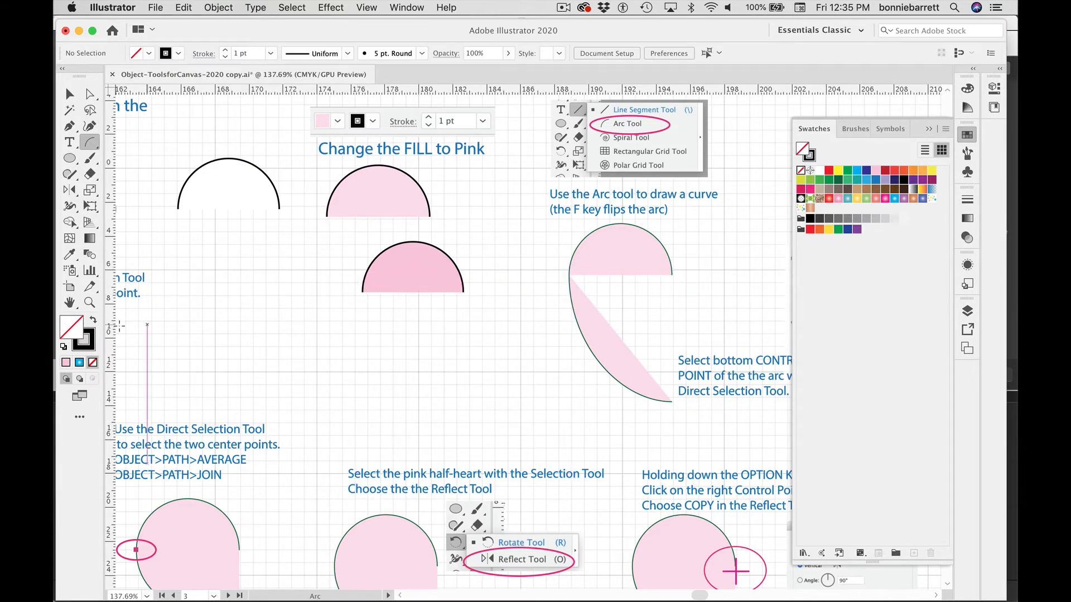
left_click(89, 303)
left_click_drag(329, 262, 399, 343)
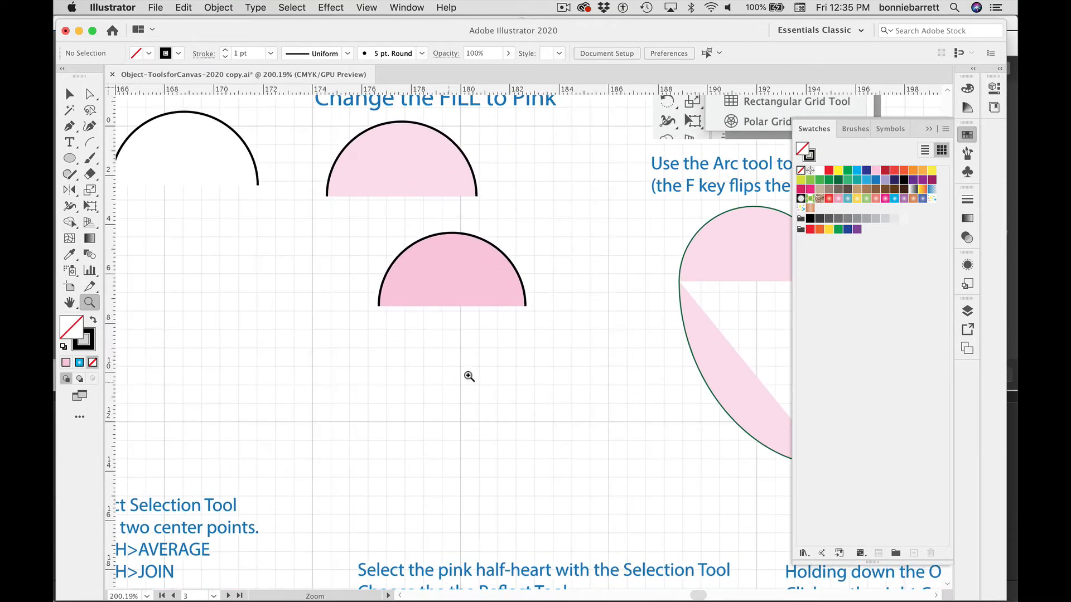
left_click(70, 95)
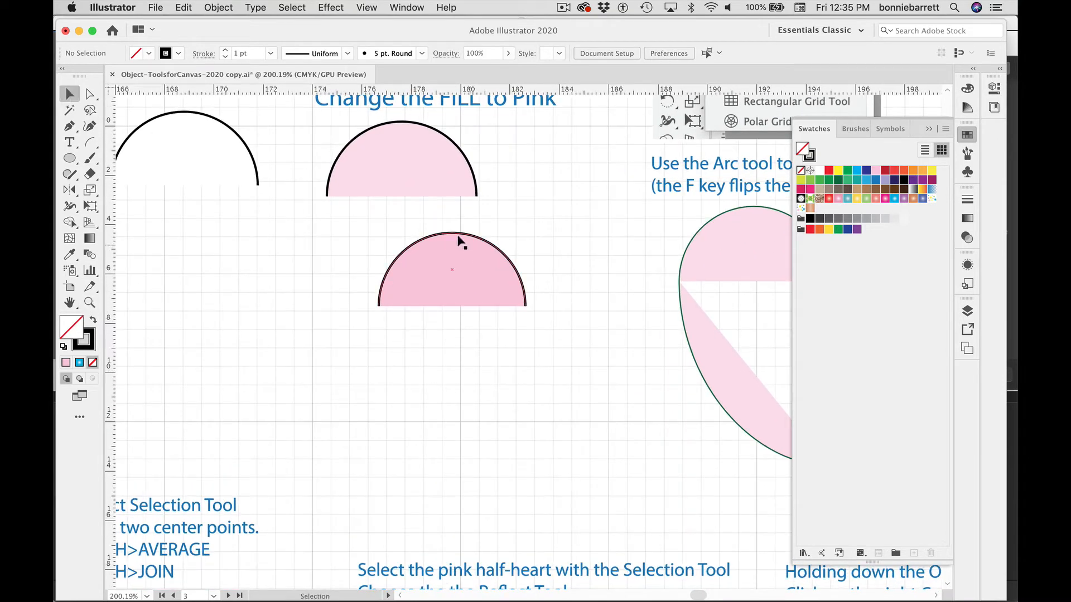
left_click_drag(447, 233, 461, 238)
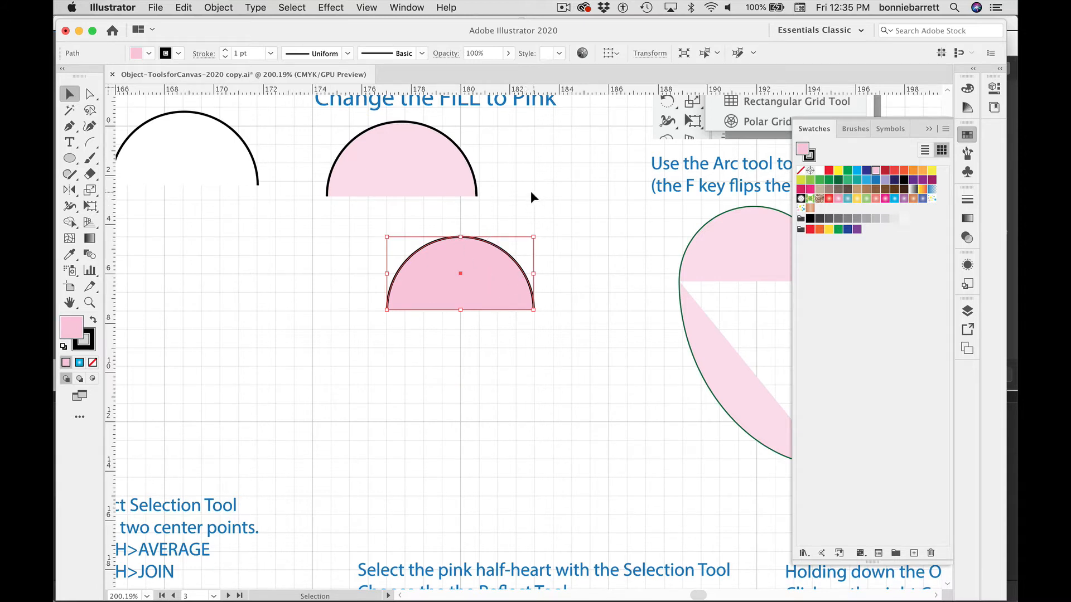
Step: Draw an arc with the Arc tool from the half-circle's left endpoint down to below its right end, about 5p11 wide by 6p11 tall
left_click(88, 142)
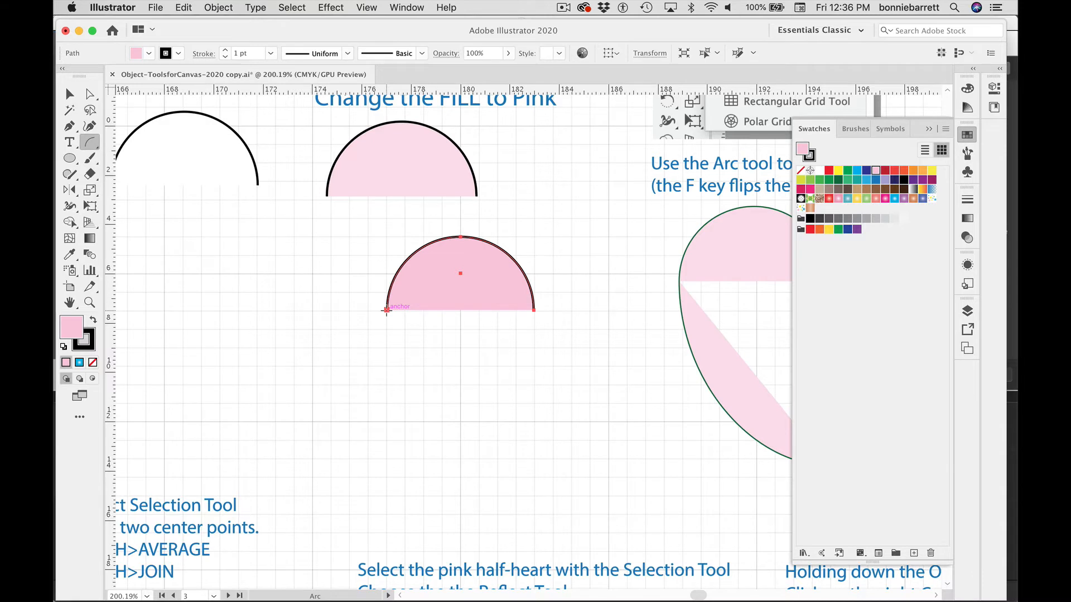
left_click_drag(386, 310, 533, 479)
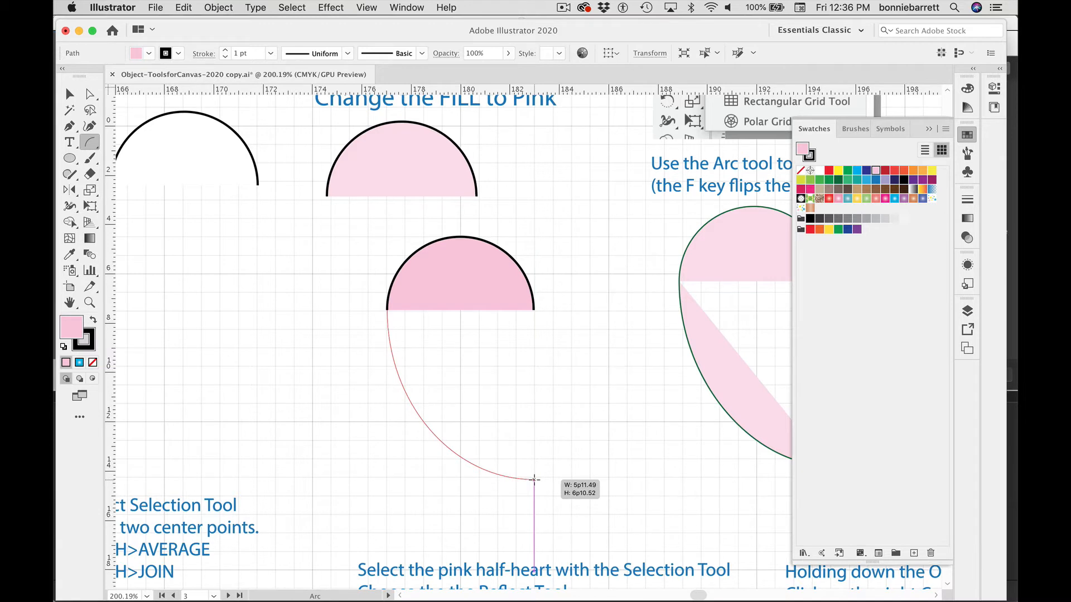
left_click_drag(534, 479, 534, 479)
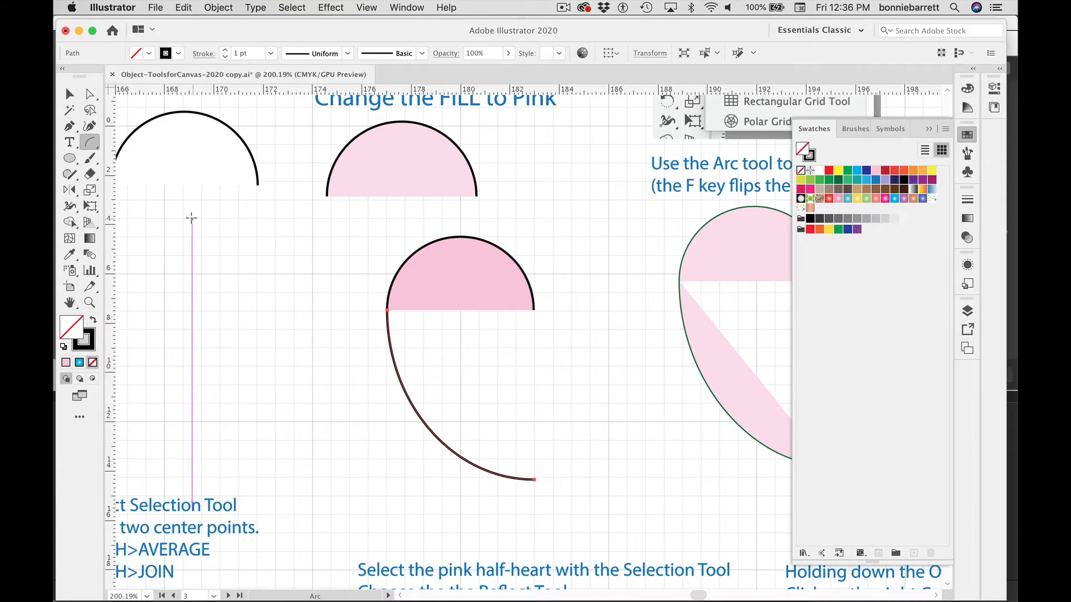
Step: Draw a practice arc left of the half-circle, flipping its direction several times while drawing, then delete it
left_click_drag(181, 227, 223, 317)
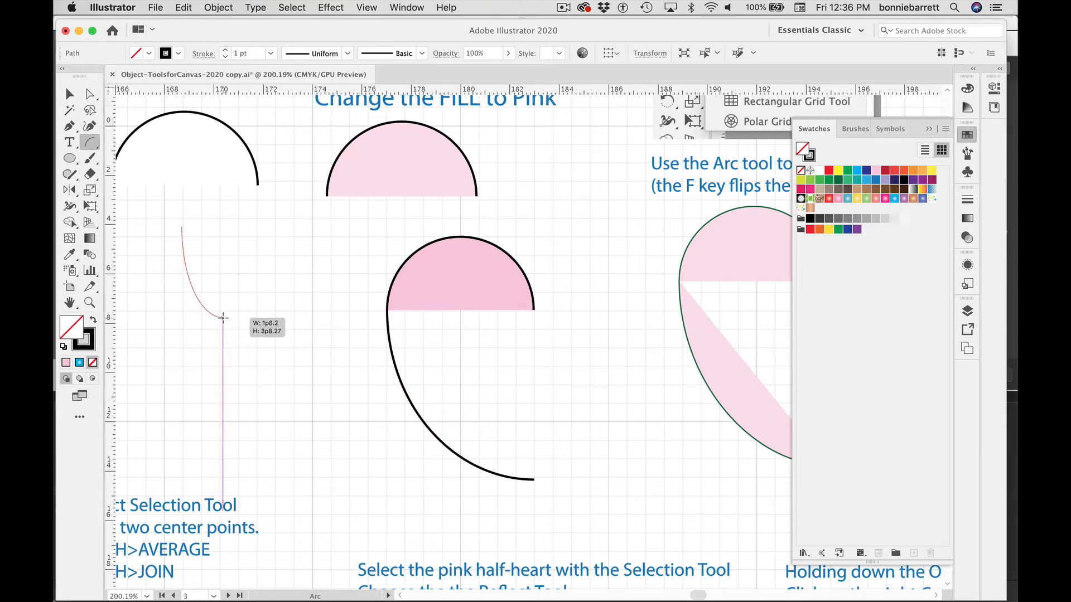
key("f")
left_click_drag(222, 317, 256, 335)
key("f")
key("f")
key("f")
left_click(70, 94)
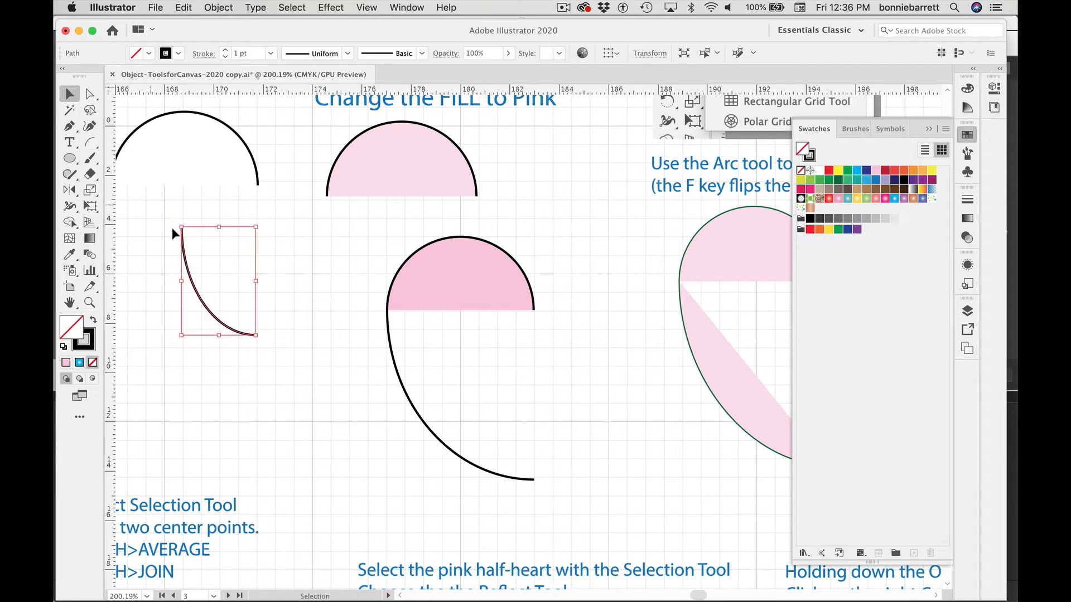
key("Delete")
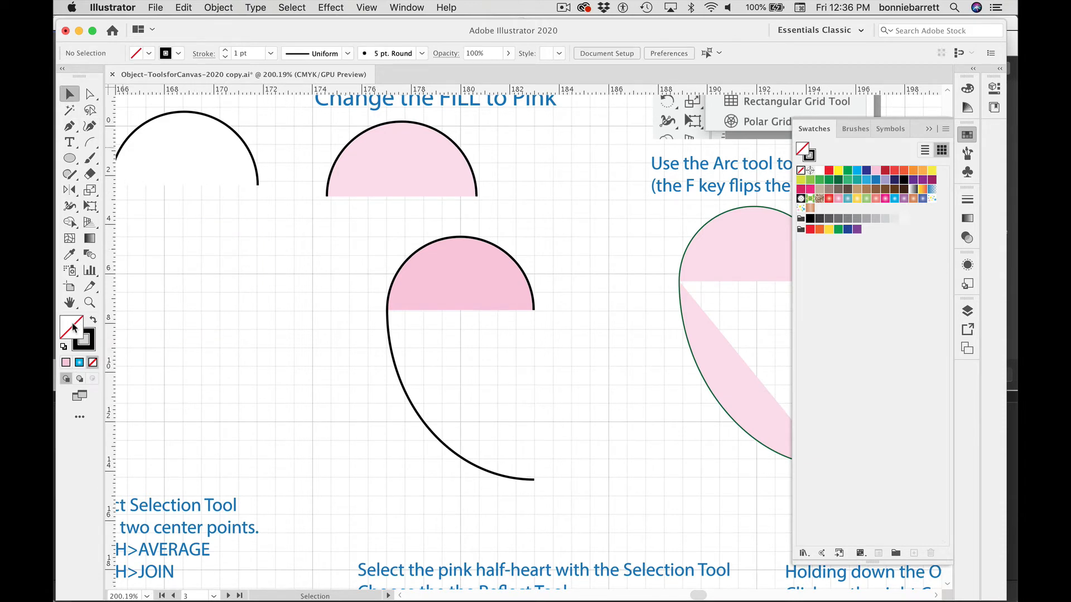
Step: Select the new arc below the half-circle and fill it with pink
left_click(65, 363)
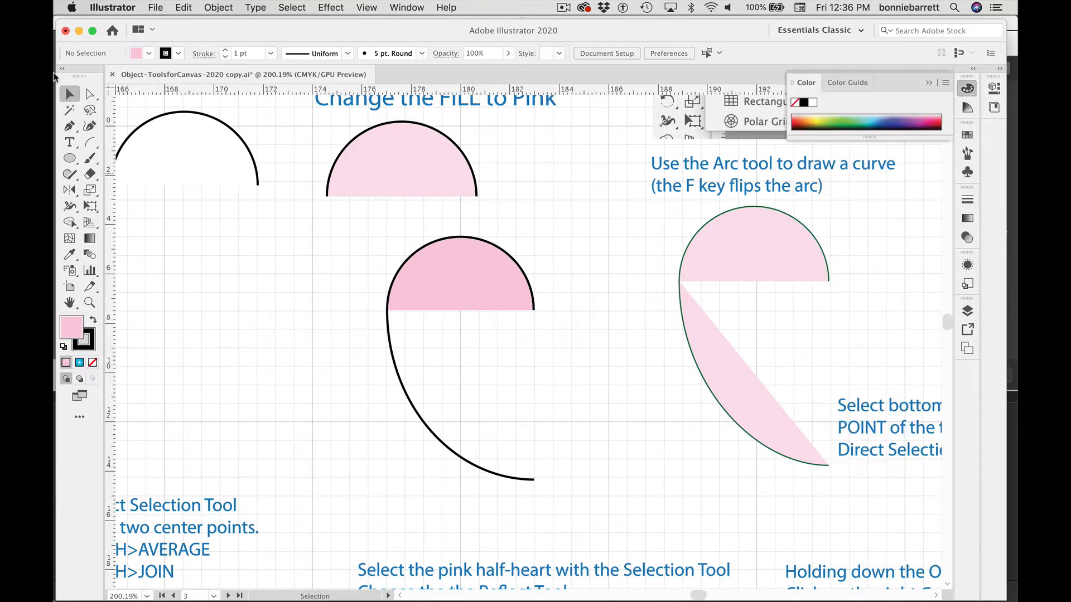
left_click(390, 351)
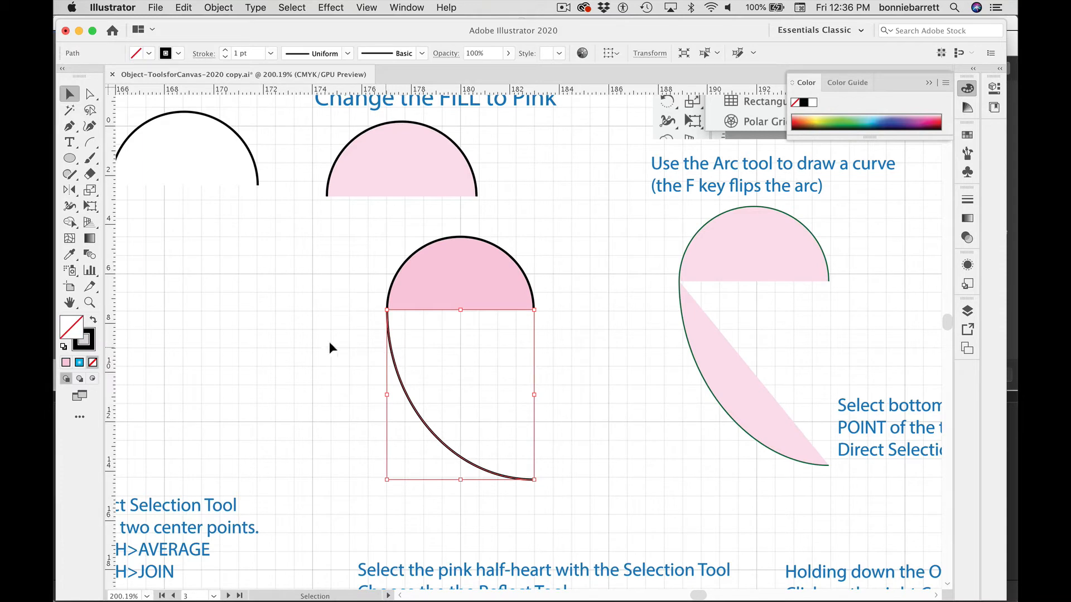
left_click(65, 362)
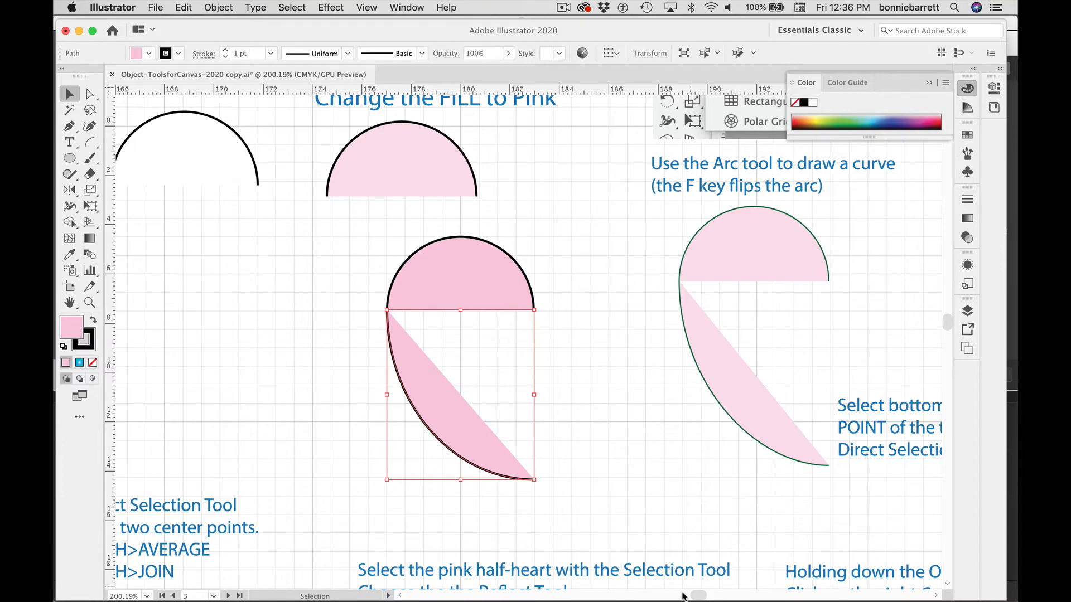
Step: Reshape the pink arc into an S-curve by dragging its bottom anchor's control handle with the Direct Selection tool
key("super+minus")
key("super+minus")
key("super+minus")
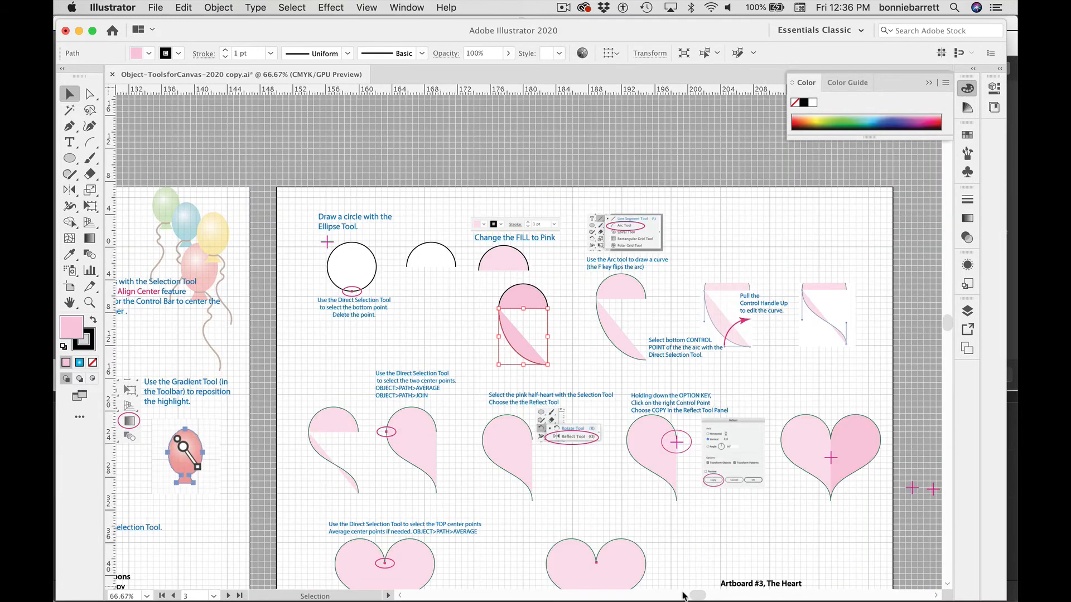
left_click(89, 94)
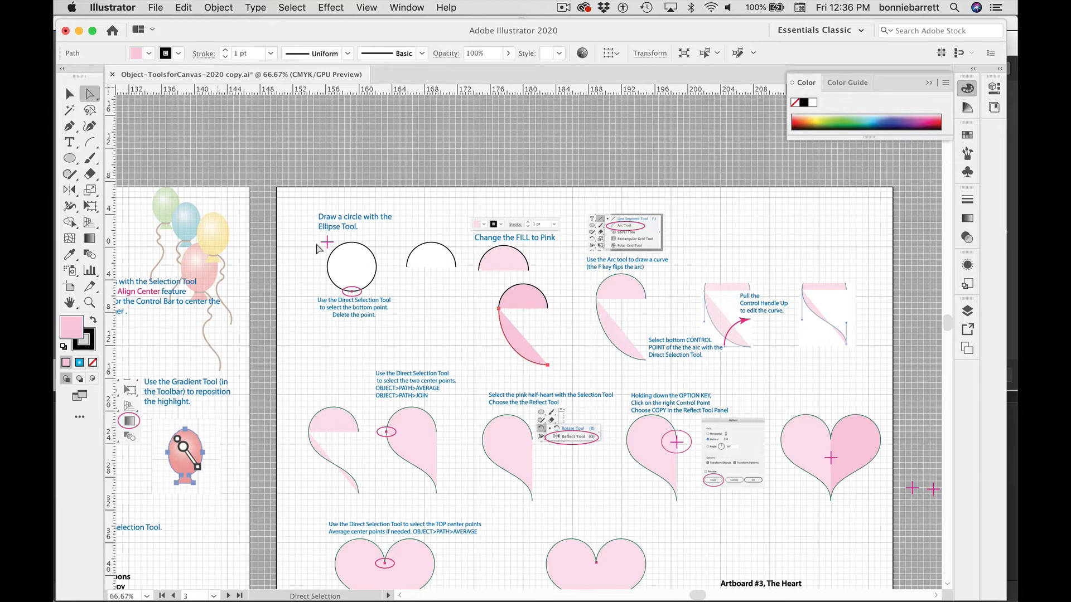
left_click_drag(510, 364, 519, 374)
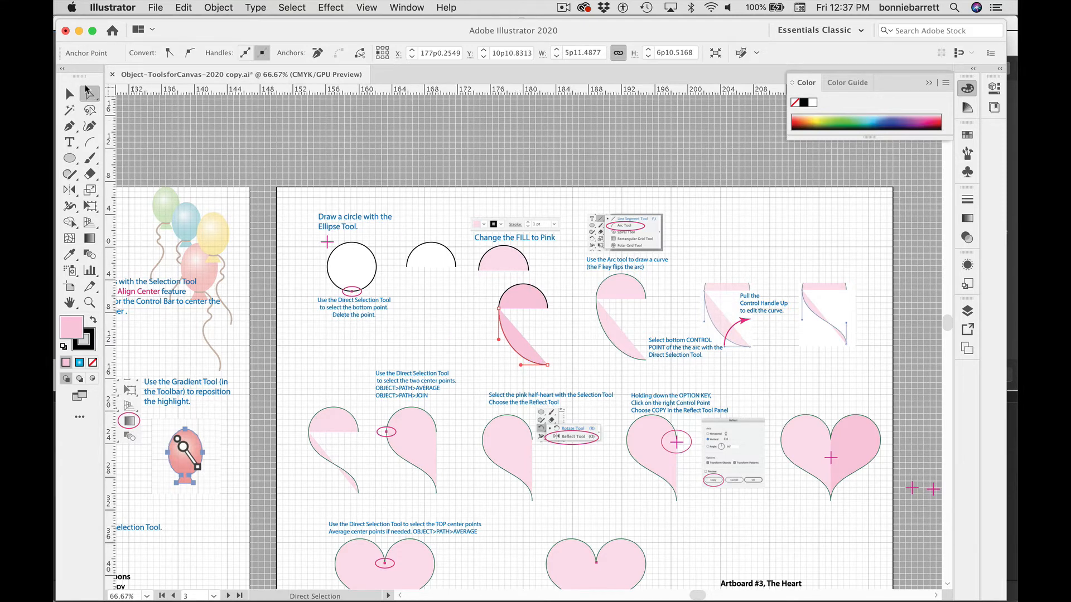
left_click(490, 354)
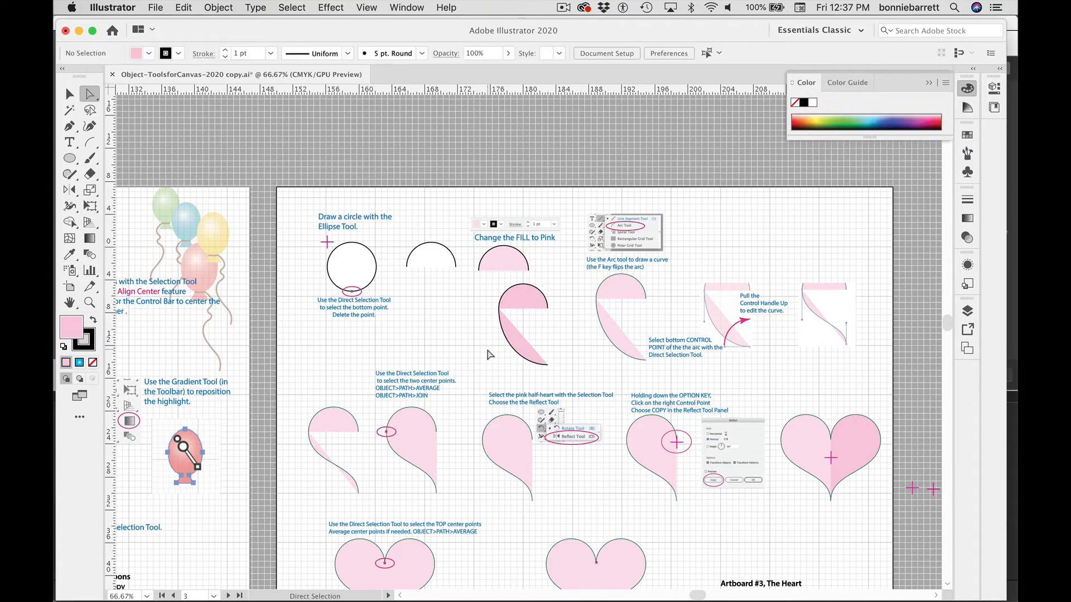
left_click(510, 347)
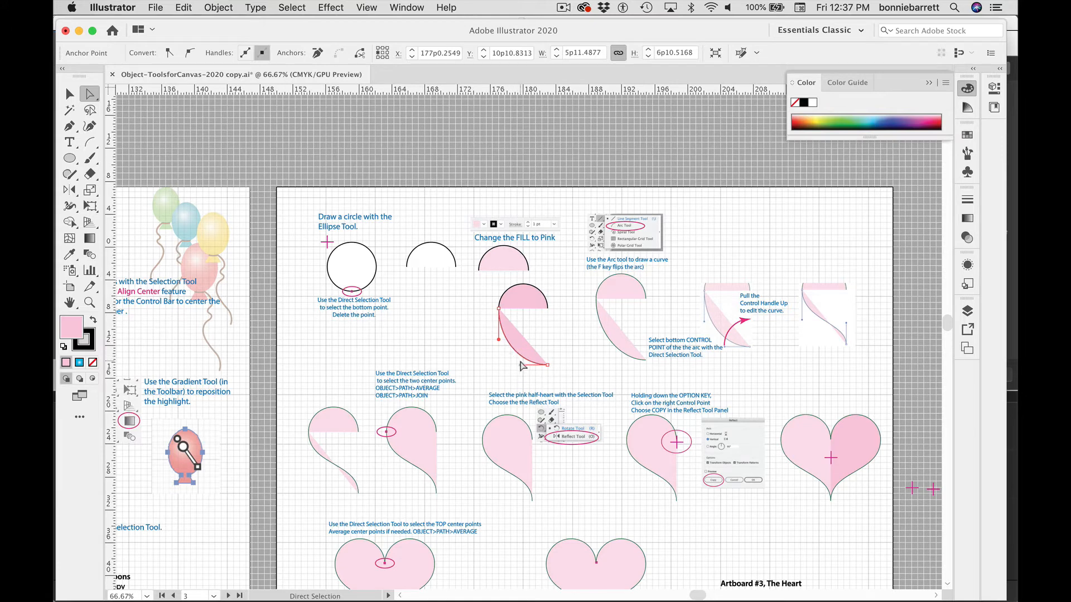
left_click_drag(521, 368, 547, 337)
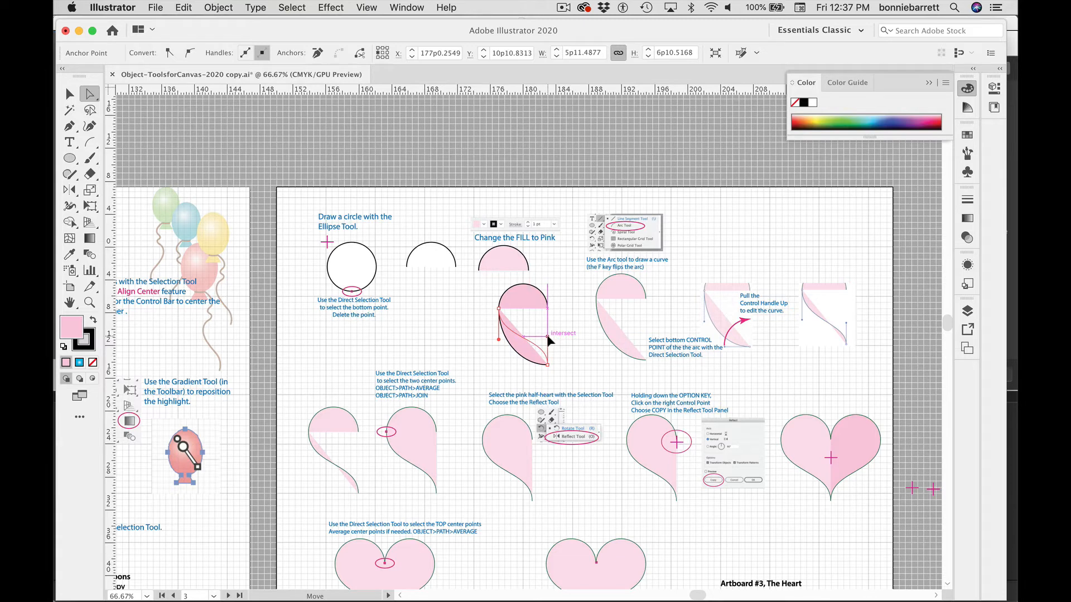
left_click_drag(547, 335, 547, 335)
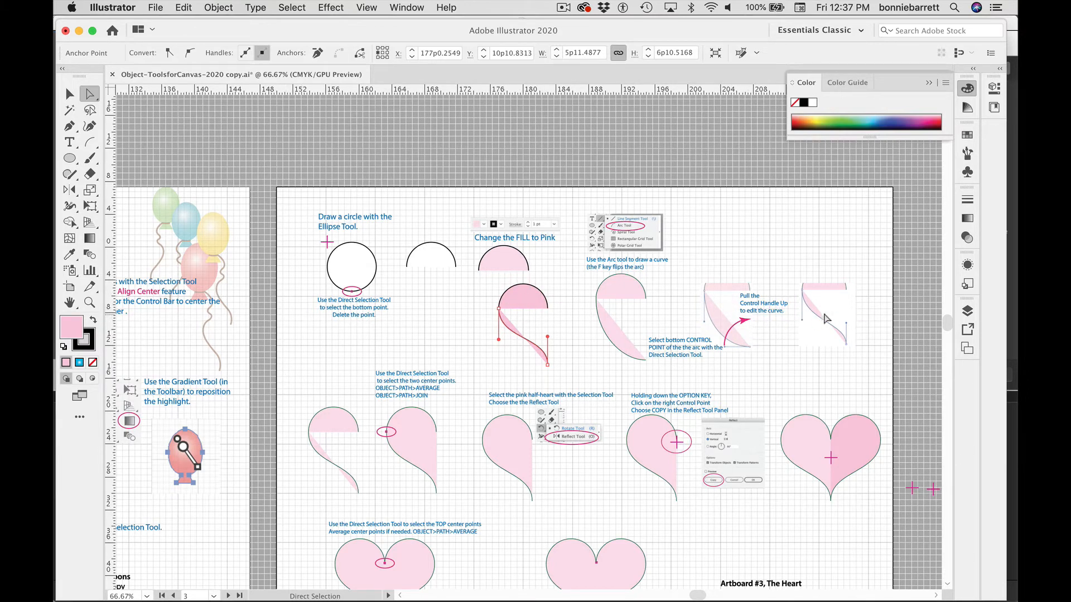
Step: Move the S-curve arc downward and undo the move
left_click(89, 303)
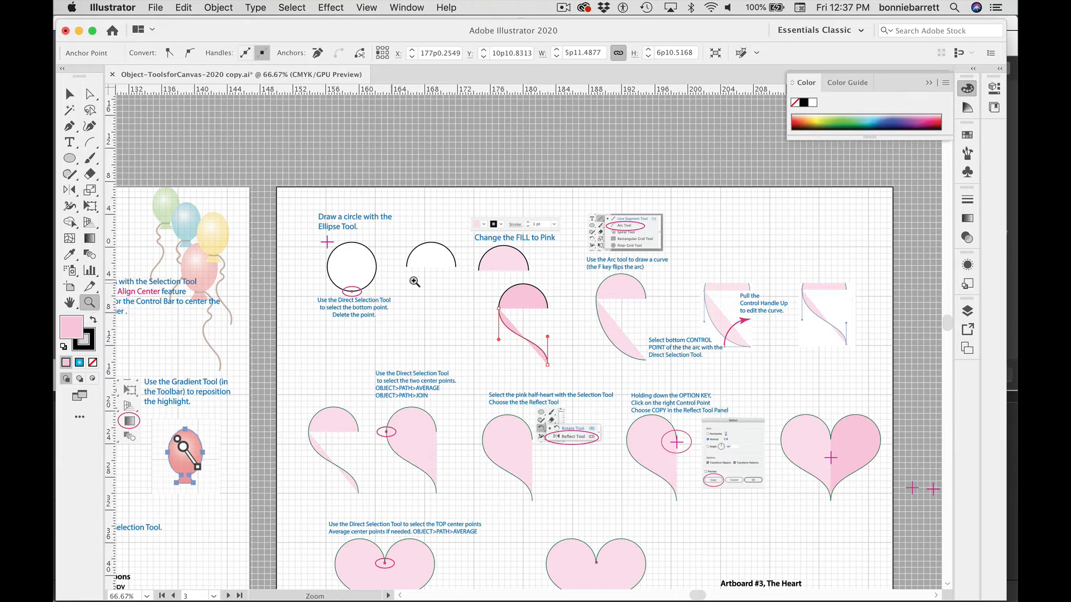
left_click_drag(483, 275, 643, 429)
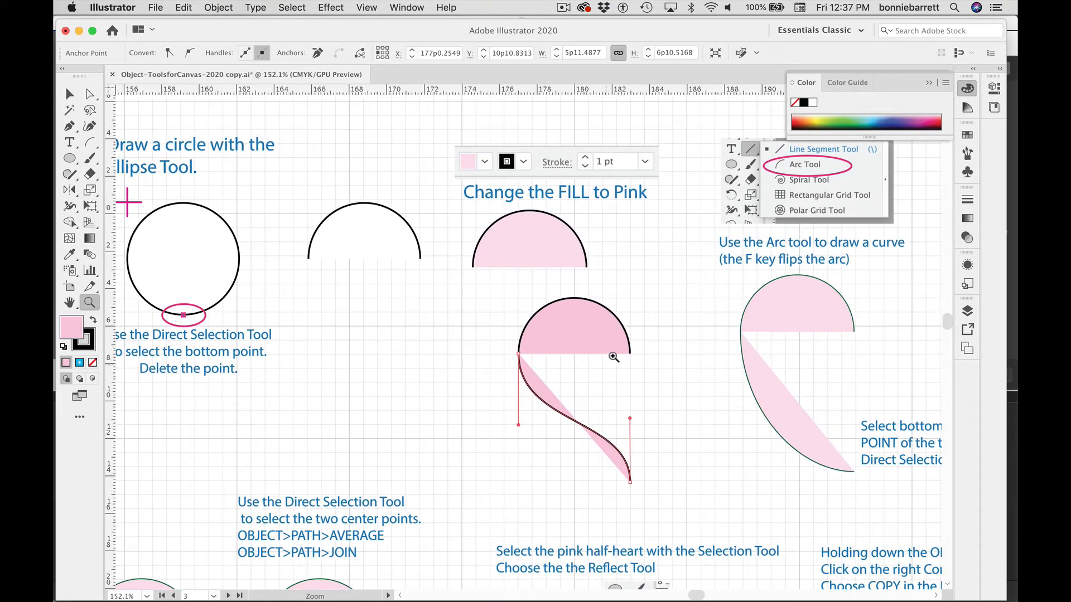
left_click(91, 91)
left_click(90, 91)
left_click(471, 397)
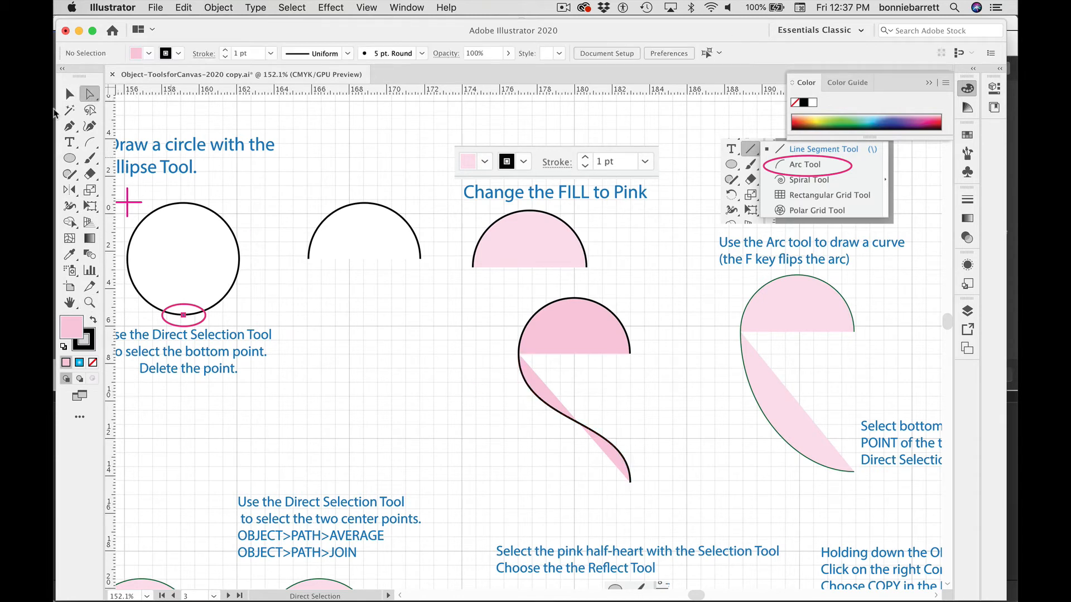
left_click(69, 94)
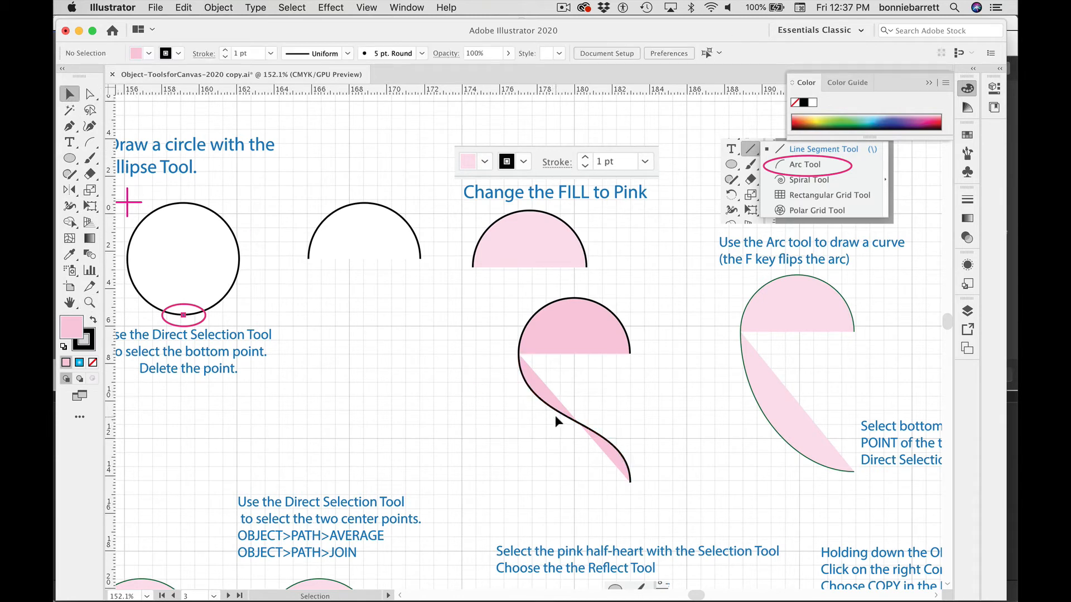
left_click_drag(557, 415, 555, 440)
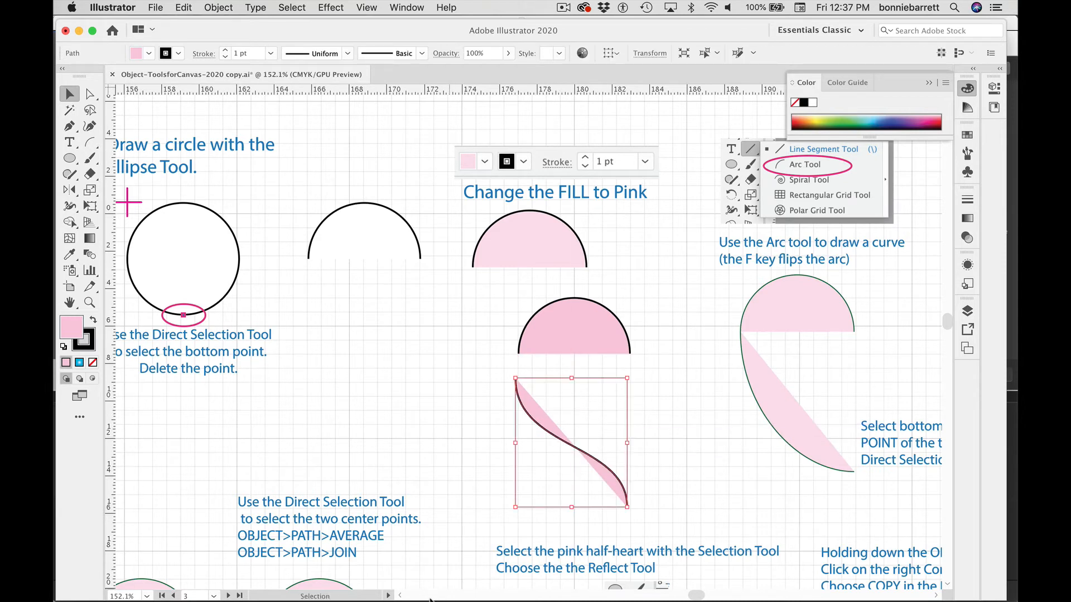
key("super+z")
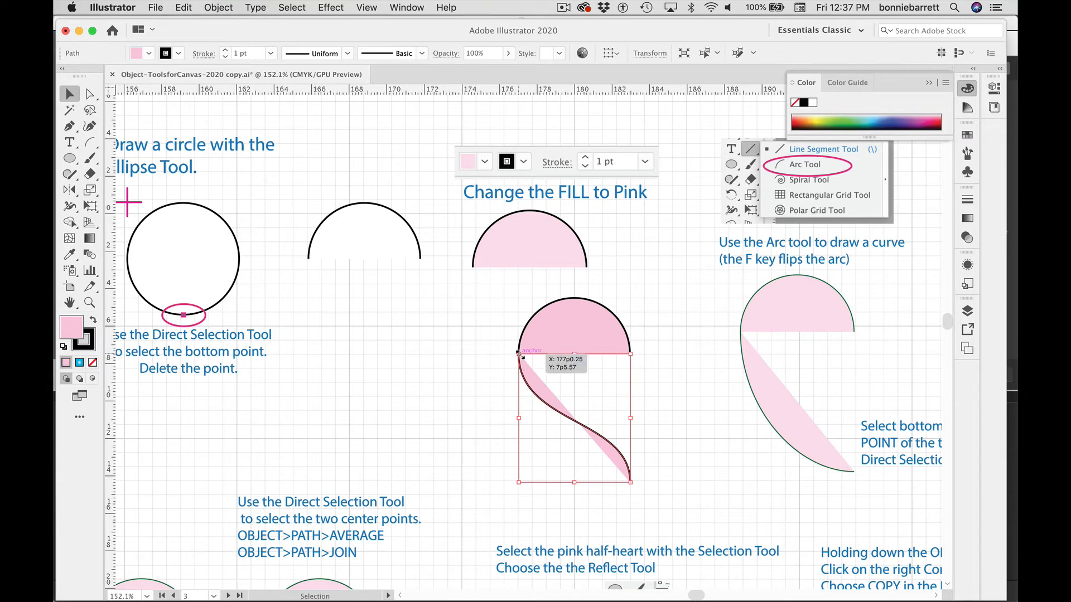
Step: Zoom in closely on the arc's top anchor and drag that anchor slightly left, away from the half-circle
left_click(89, 302)
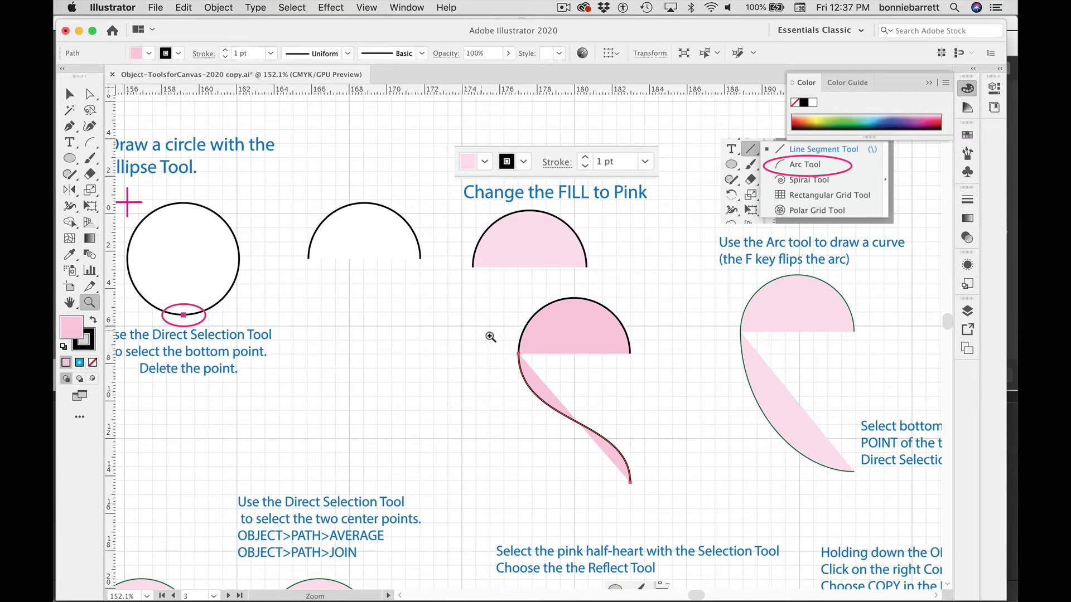
left_click_drag(510, 345, 743, 497)
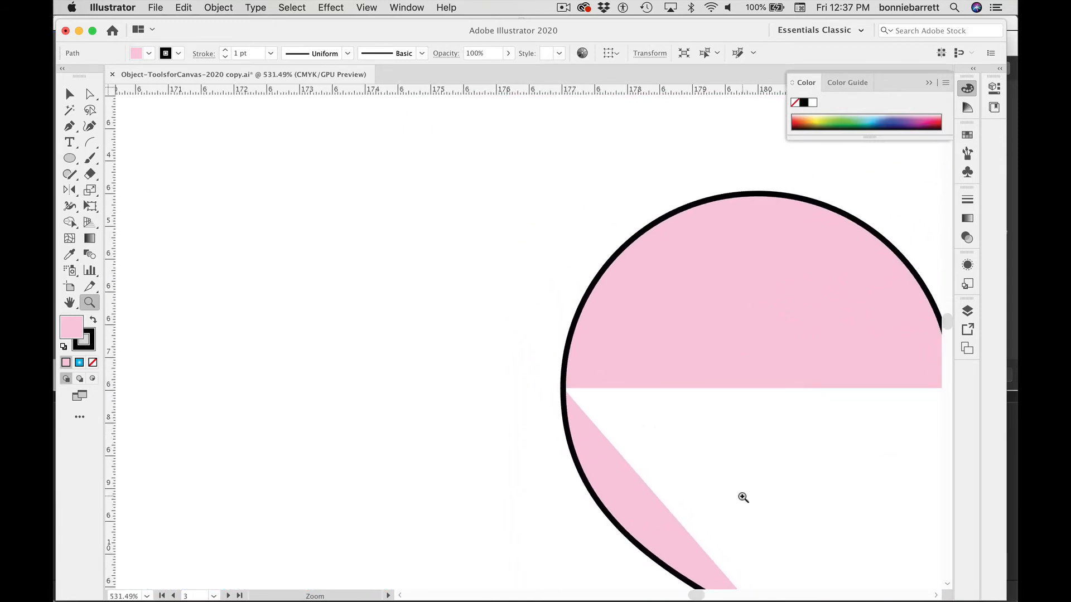
left_click(89, 94)
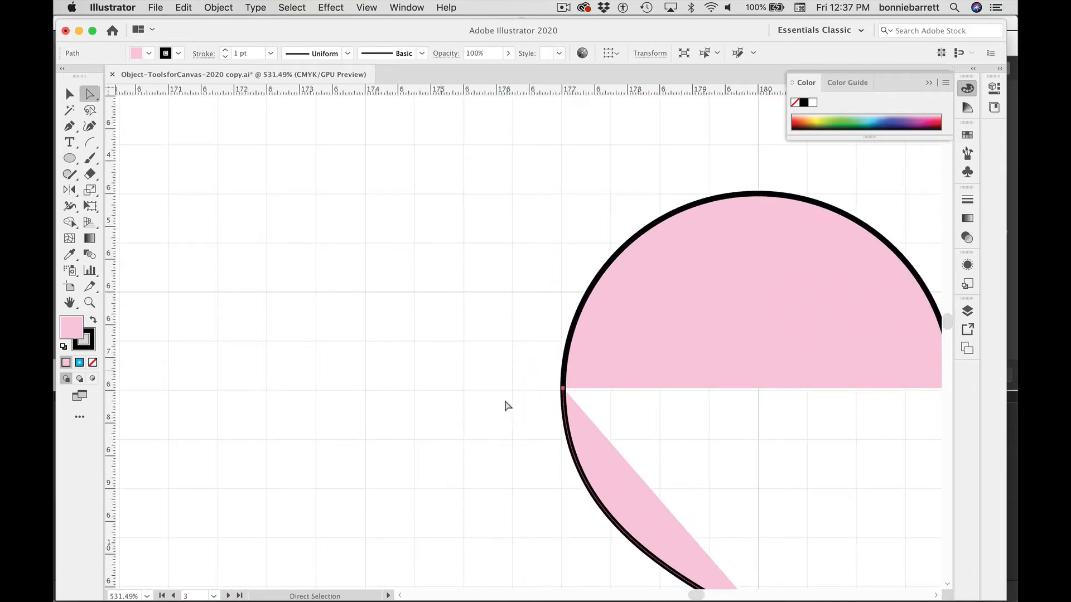
left_click(548, 385)
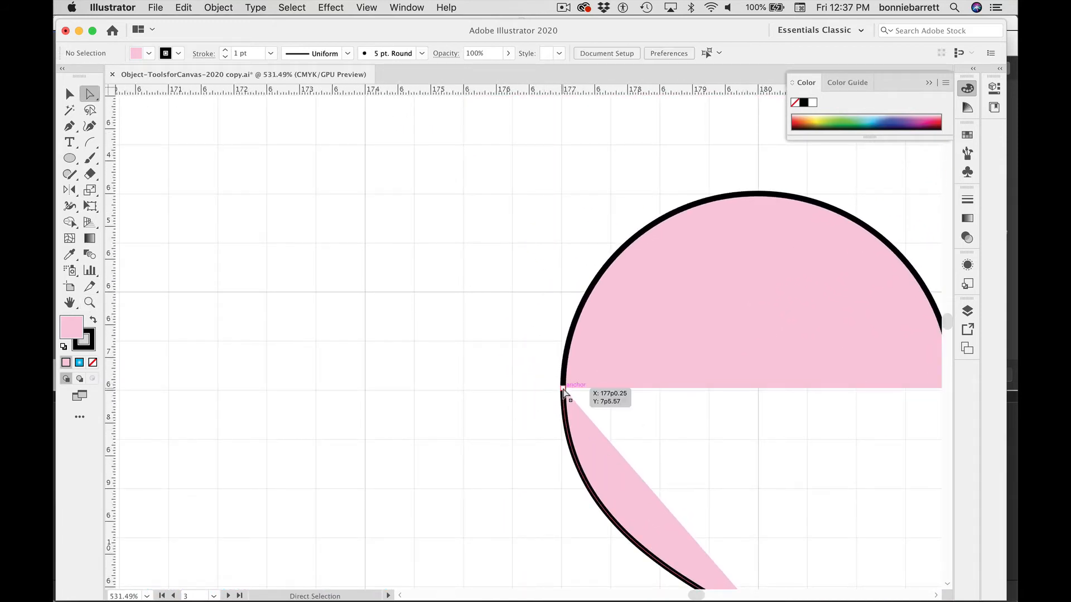
left_click_drag(562, 388, 537, 397)
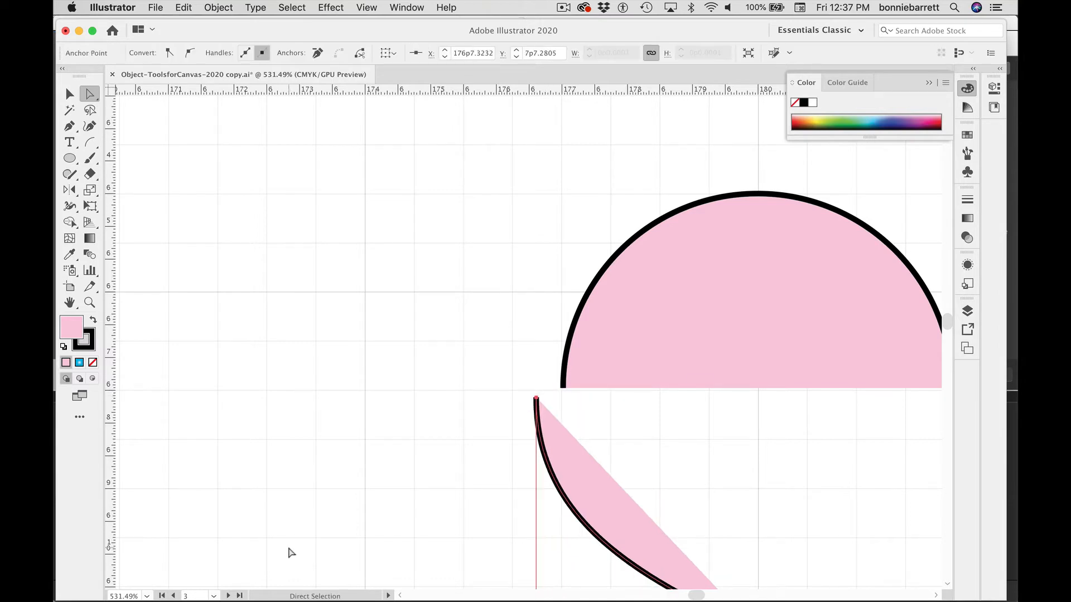
Step: Undo the anchor move, then select the two center anchor points and average them on both axes
key("super+z")
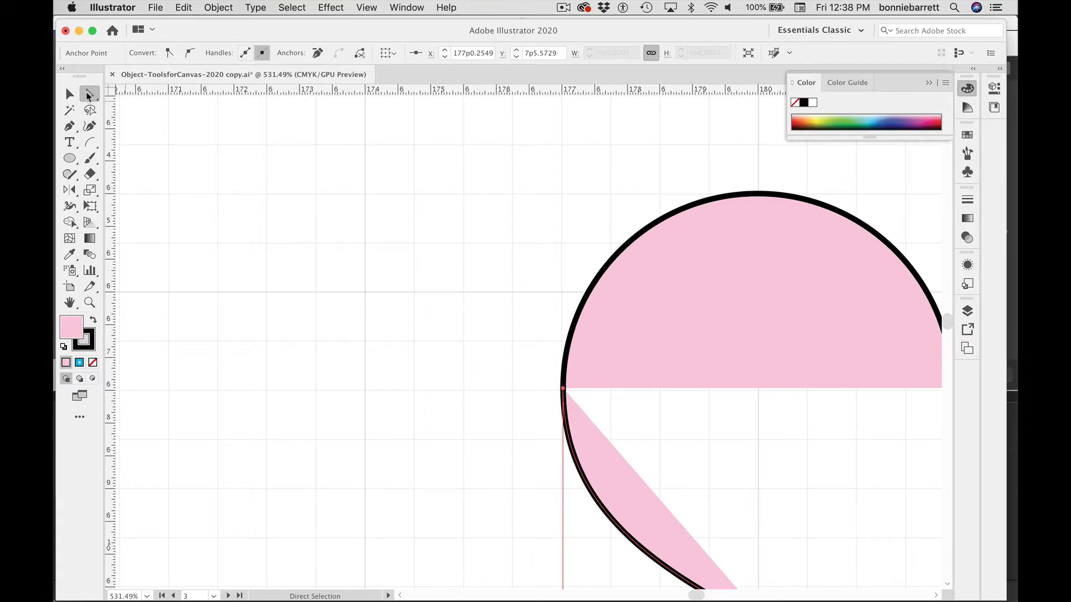
left_click(494, 353)
left_click_drag(524, 355, 591, 416)
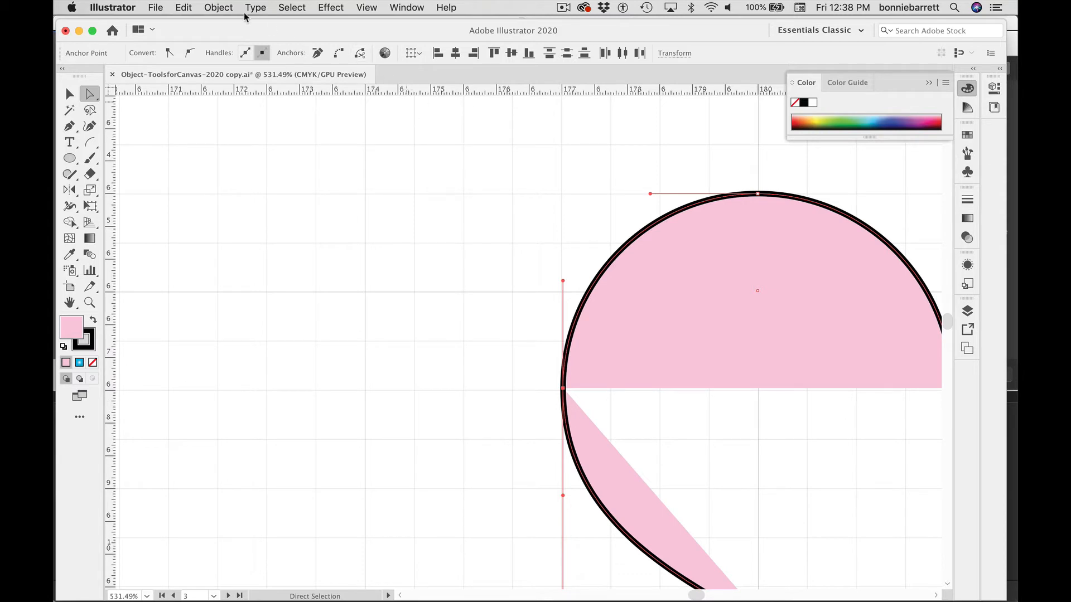
left_click(217, 8)
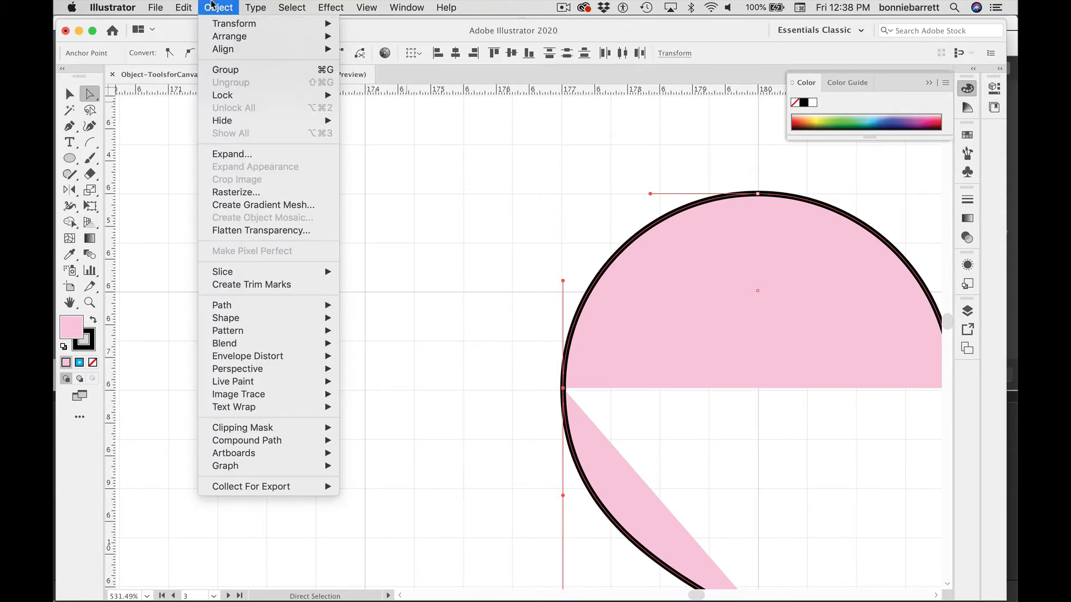
mouse_move(226, 307)
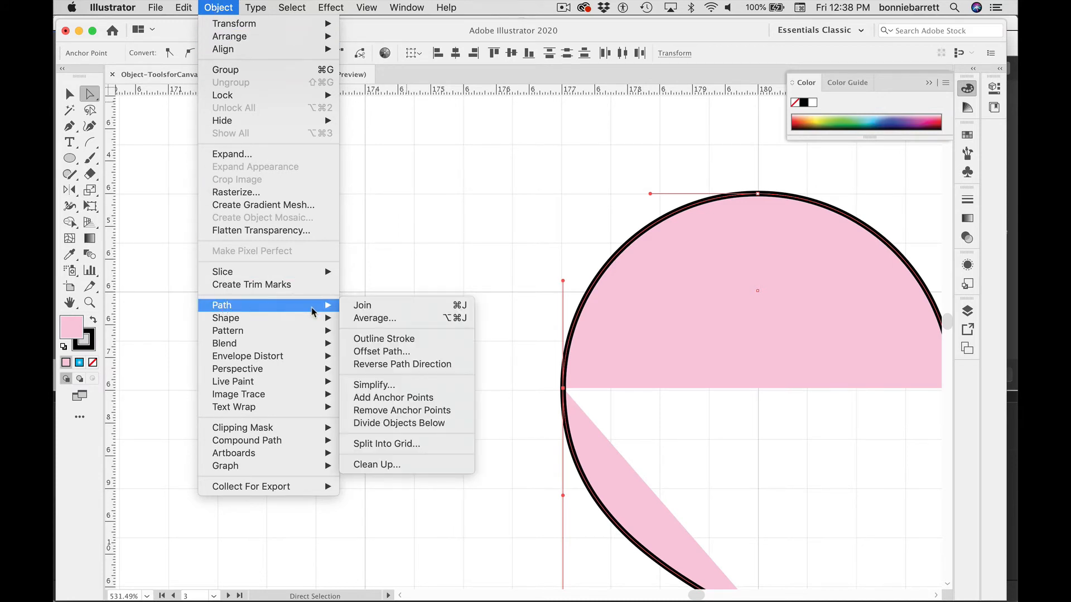
left_click(361, 320)
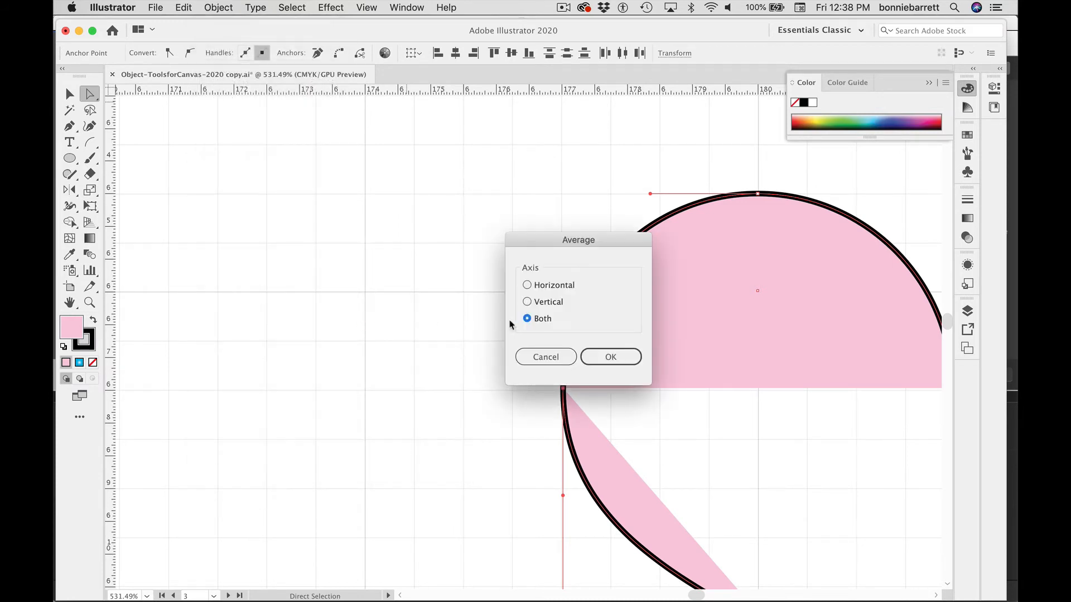
left_click(612, 357)
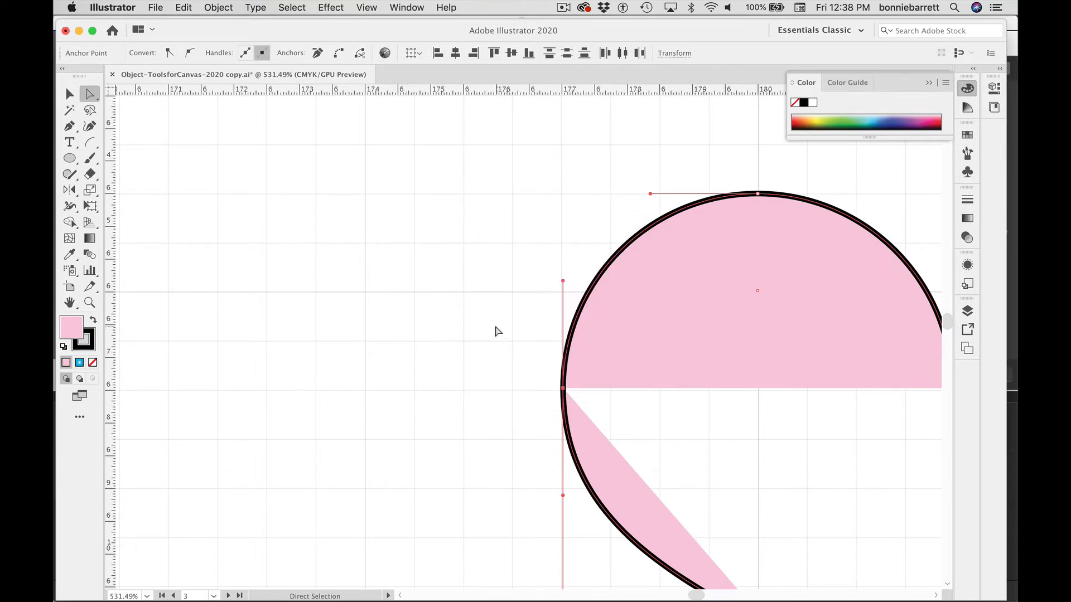
Step: Join the two averaged center anchors so the half-circle and arc form one half-heart path
left_click(213, 7)
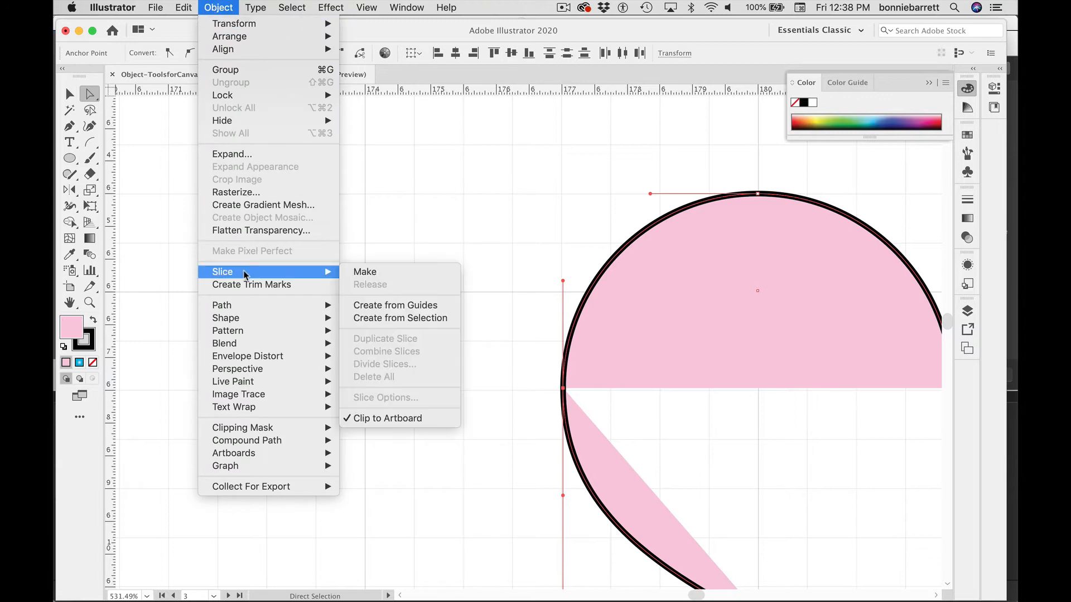
mouse_move(241, 309)
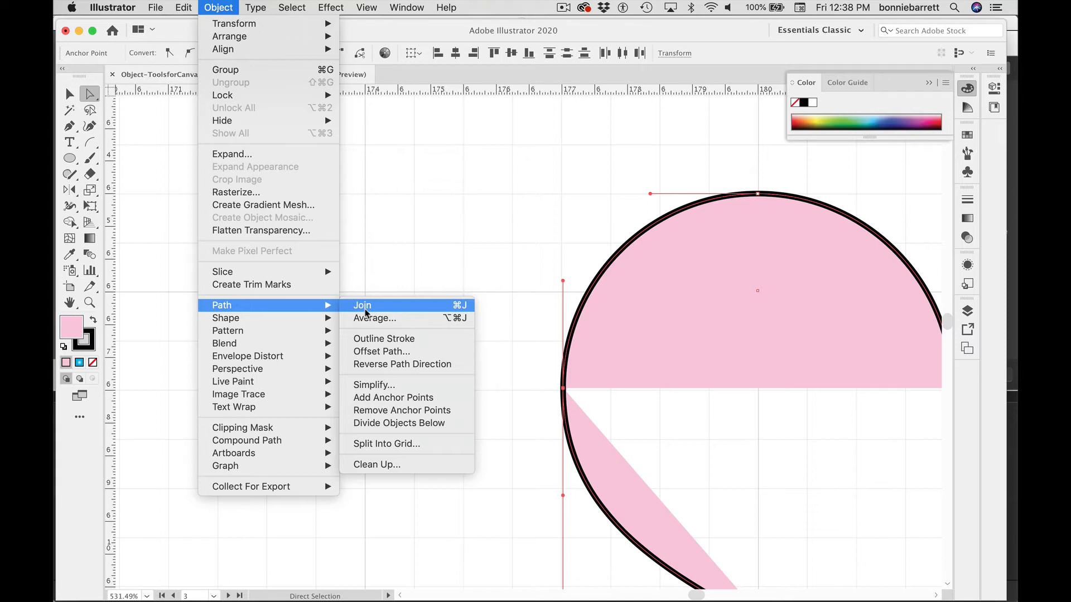
left_click(365, 309)
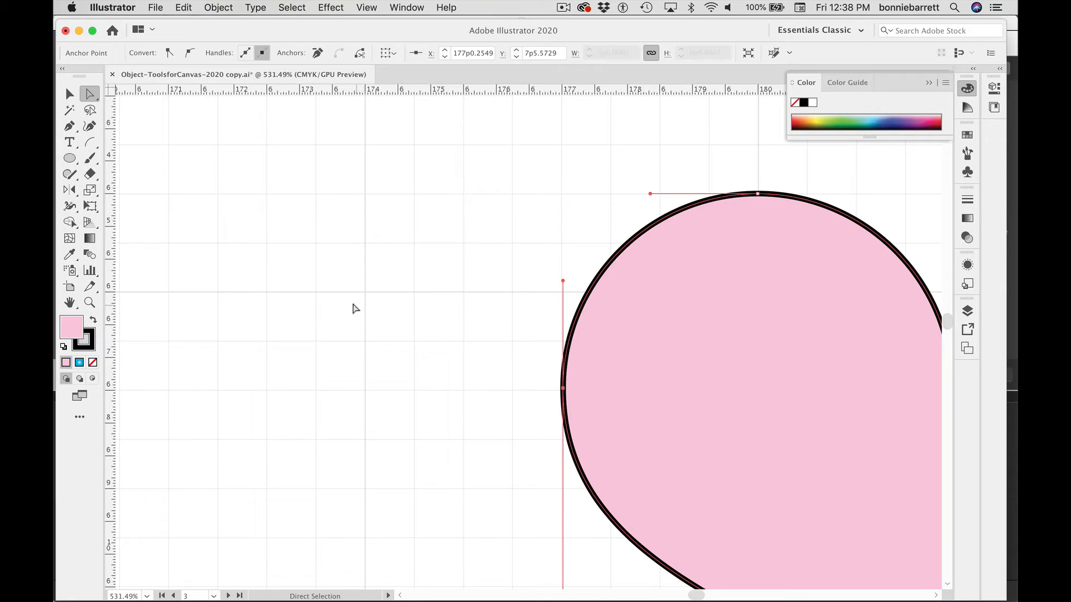
left_click(441, 345)
left_click_drag(617, 351, 395, 239)
Step: Move the pink half-heart shape slightly to the left
key("super+minus")
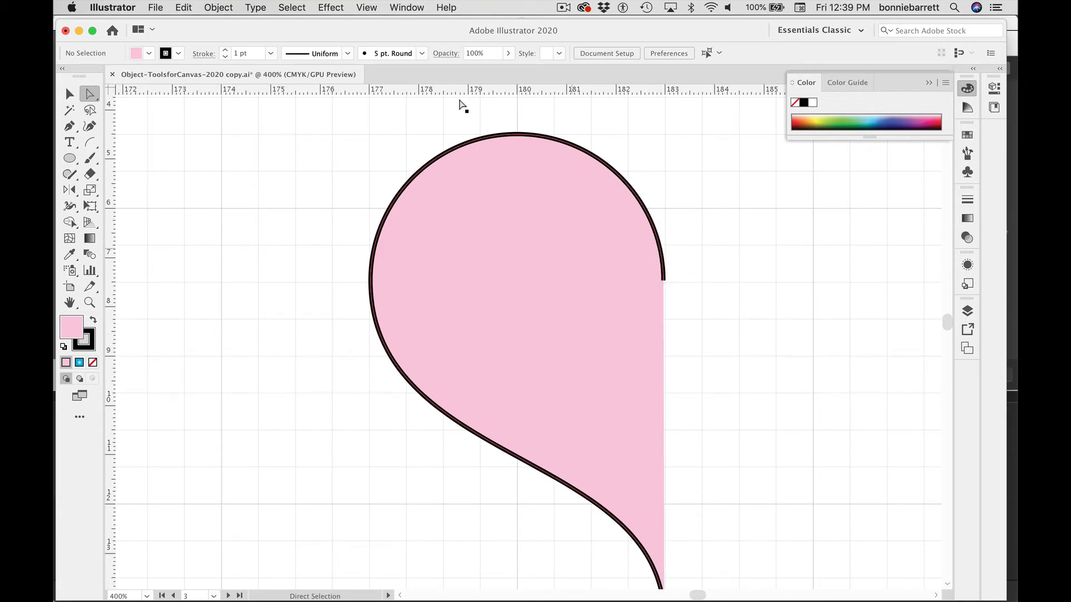
key("super+minus")
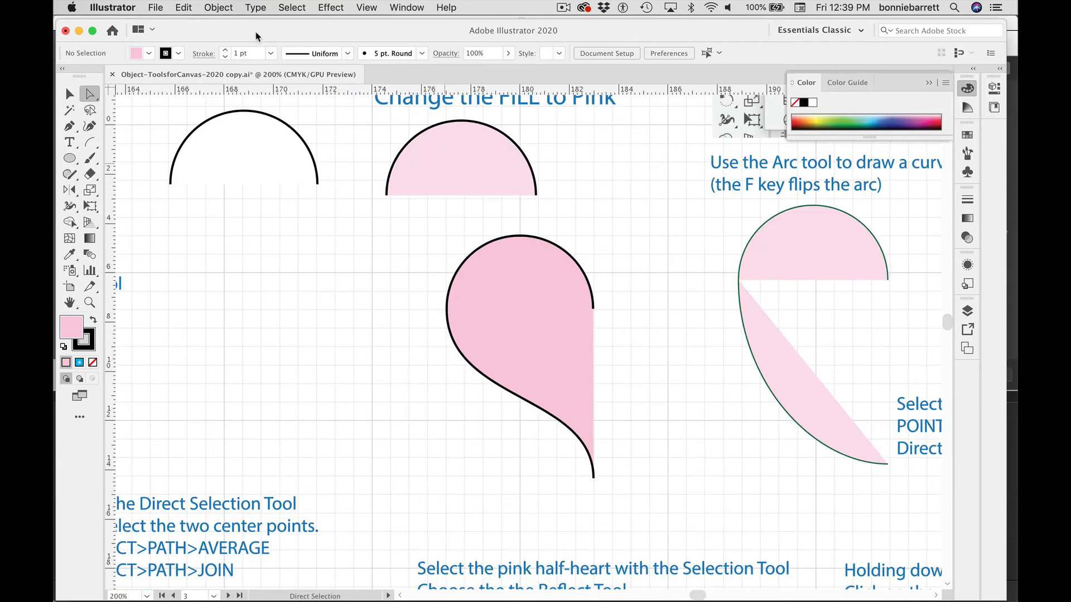
key("super+minus")
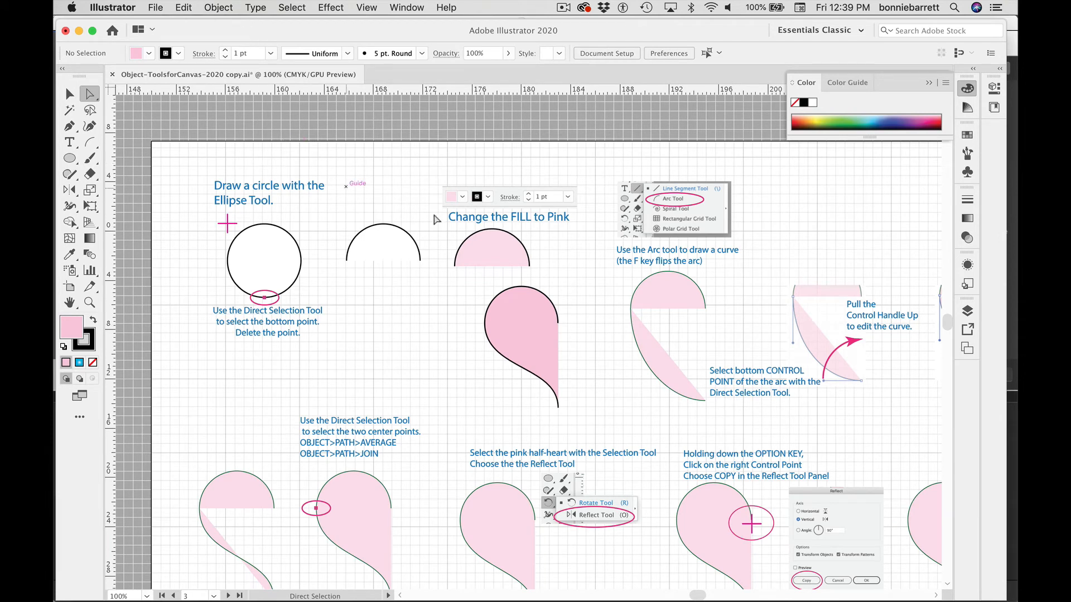
left_click(89, 302)
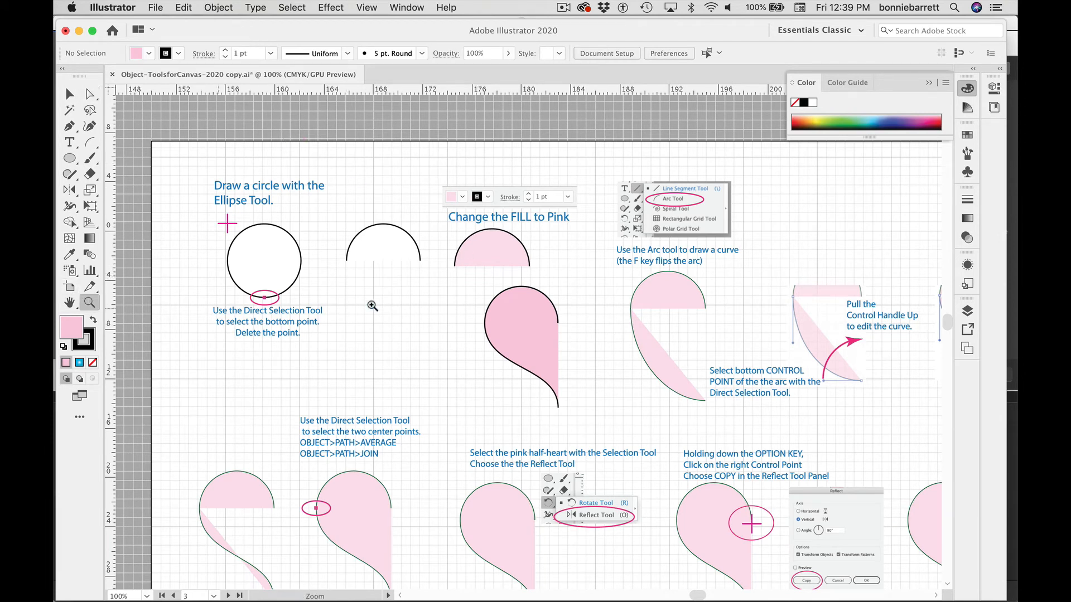
left_click(69, 94)
left_click_drag(508, 291, 423, 288)
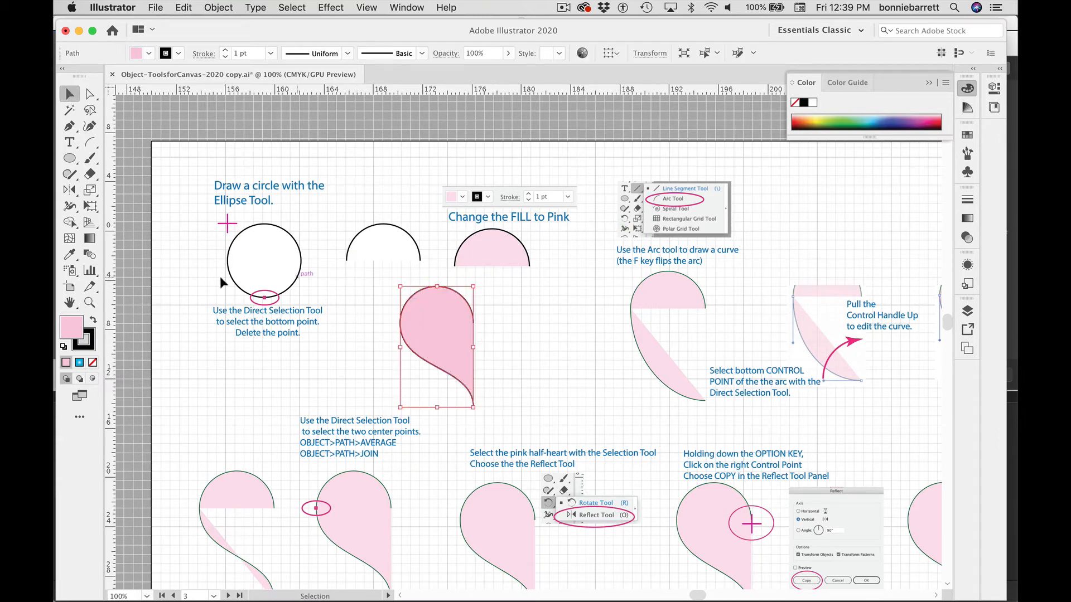
Step: Reflect a copy of the half-heart vertically across its right center anchor with the Reflect tool to complete the heart
left_click(90, 304)
left_click_drag(372, 283, 490, 377)
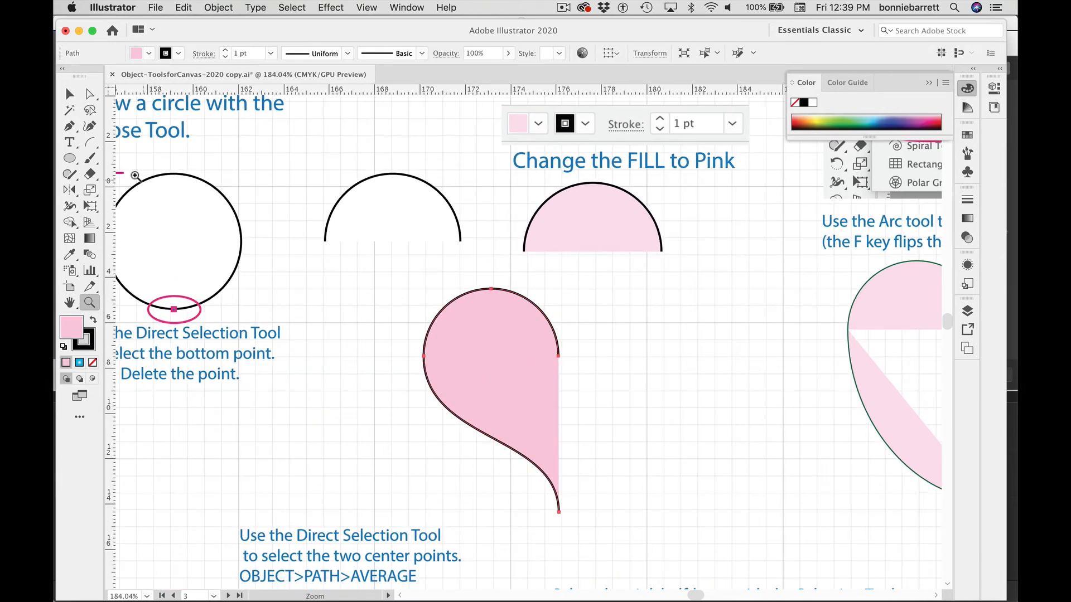
left_click(70, 190)
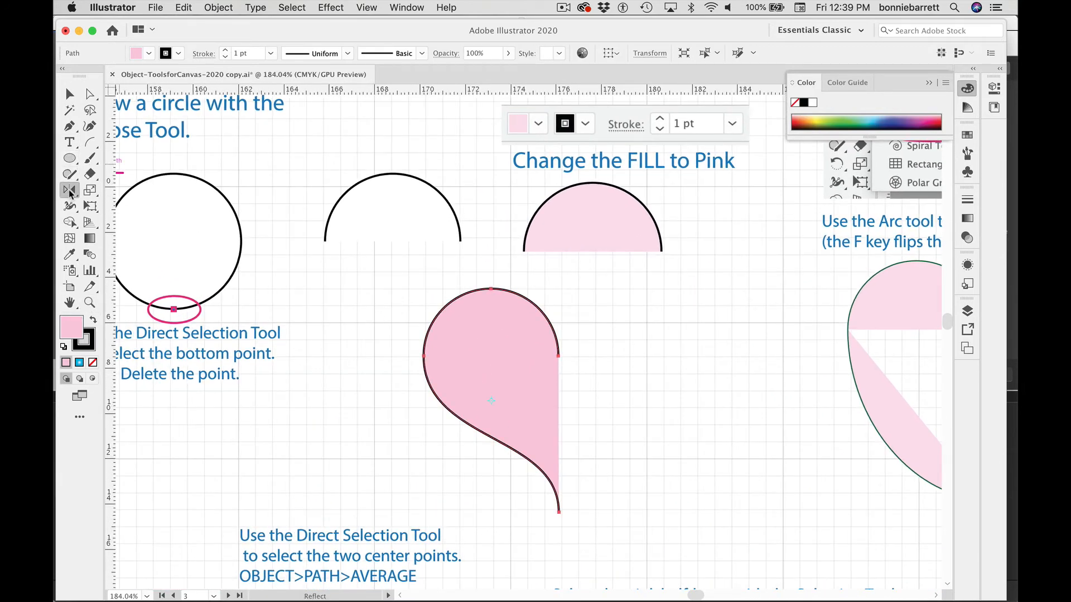
left_click_drag(70, 192, 112, 207)
mouse_move(228, 29)
left_mouse_down()
mouse_move(237, 26)
mouse_move(224, 28)
left_mouse_up()
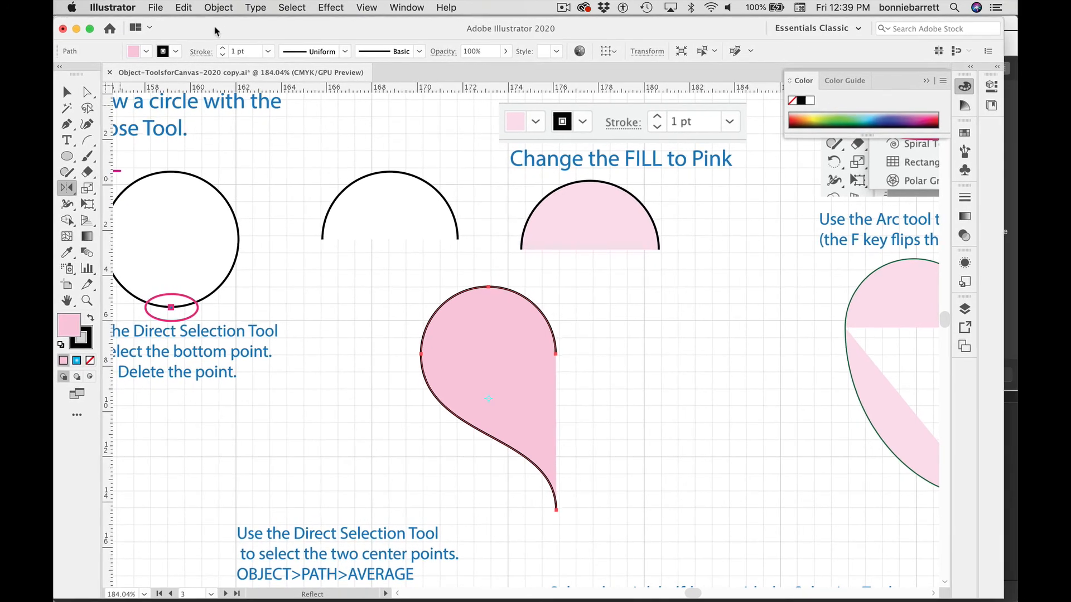
left_click(65, 92)
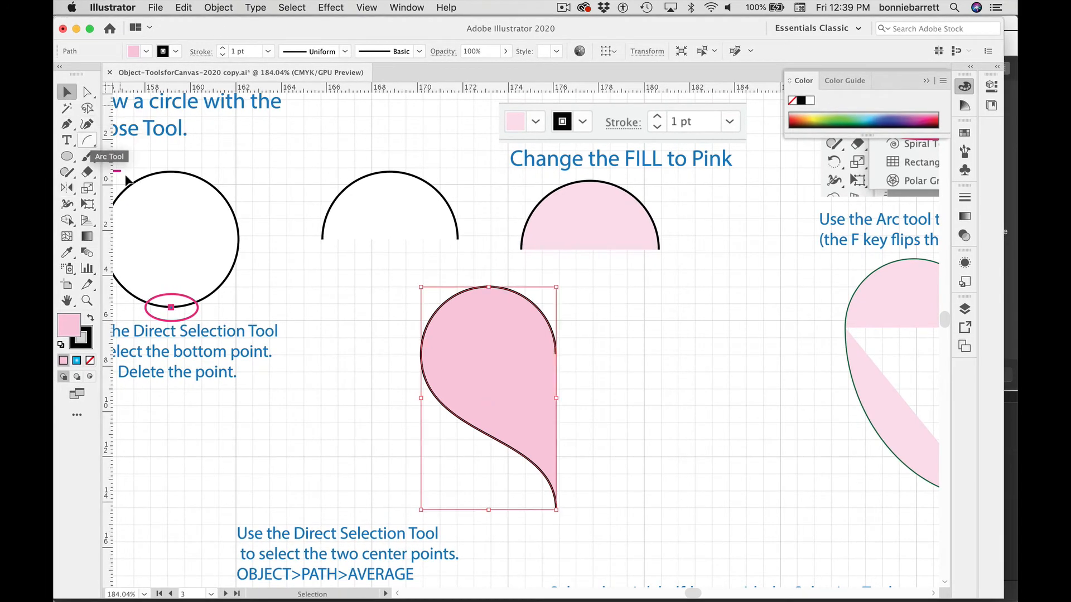
left_click(444, 262)
left_click(462, 300)
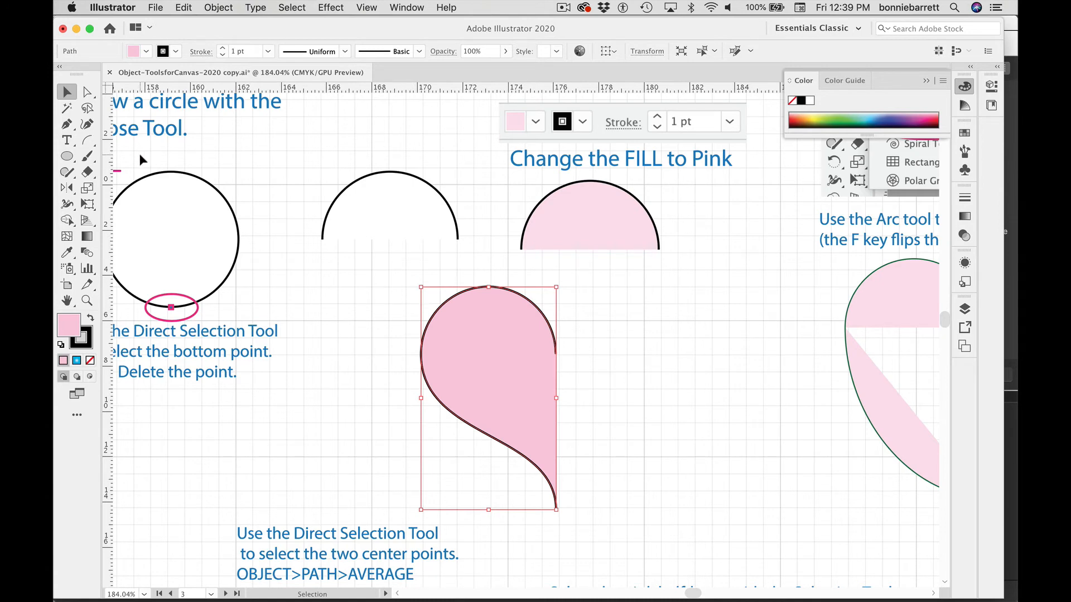
left_click(70, 189)
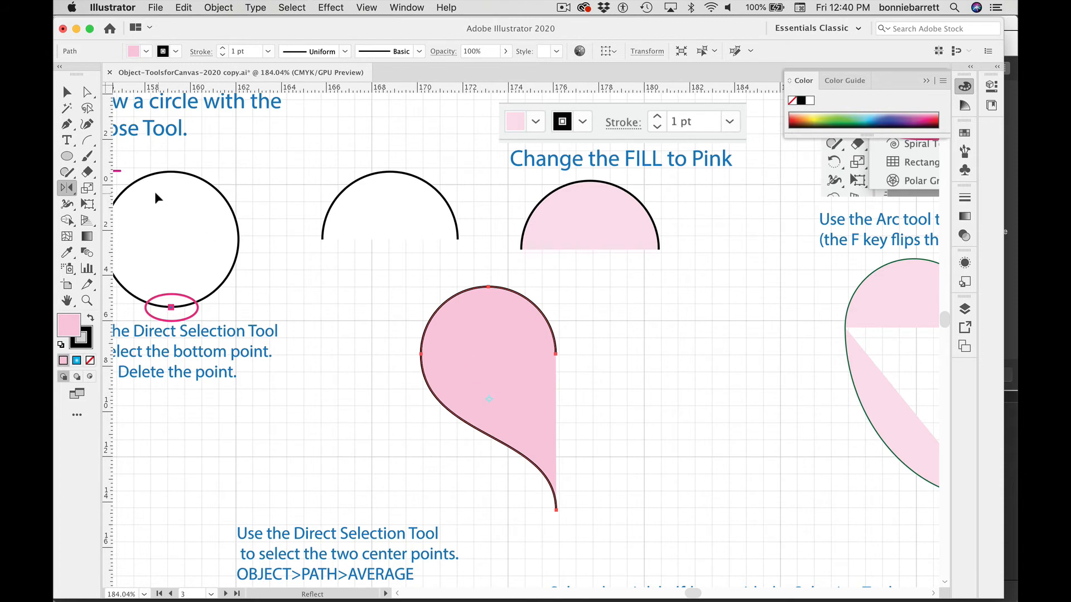
double_click(69, 188)
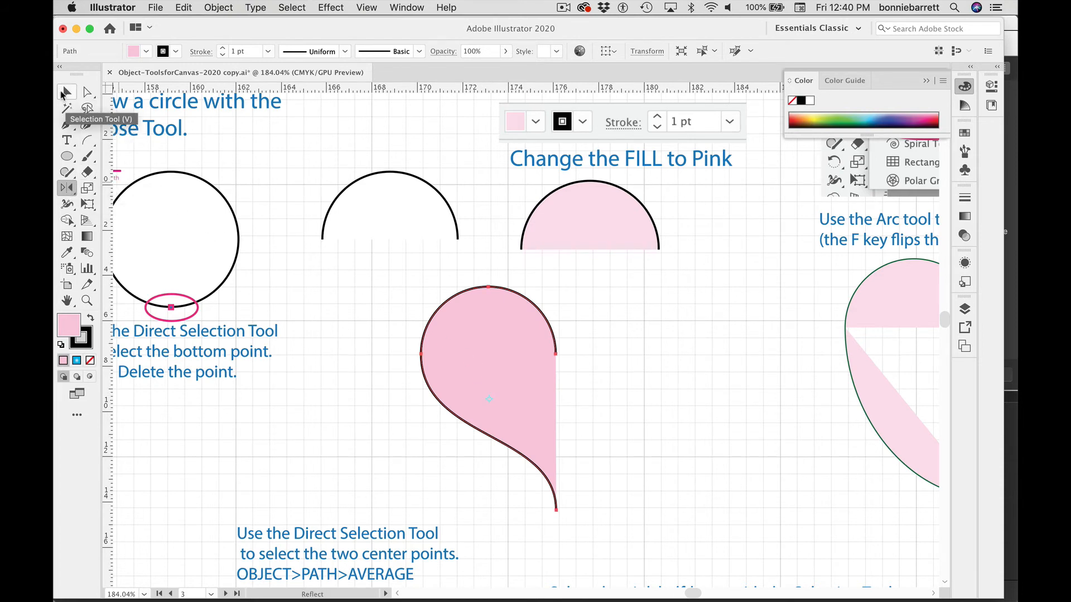
left_click(67, 92)
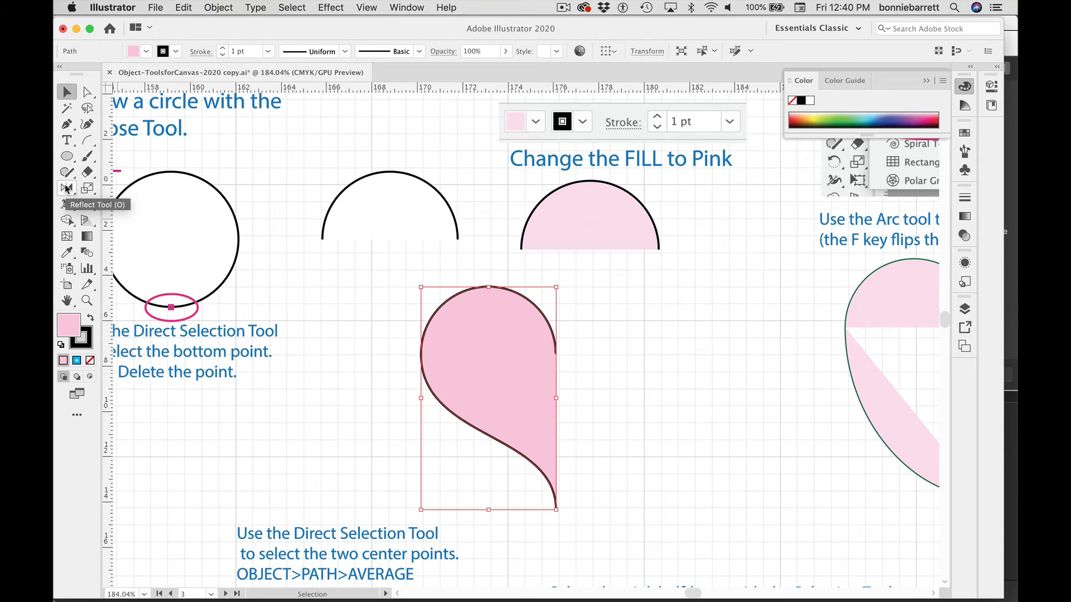
left_click(66, 189)
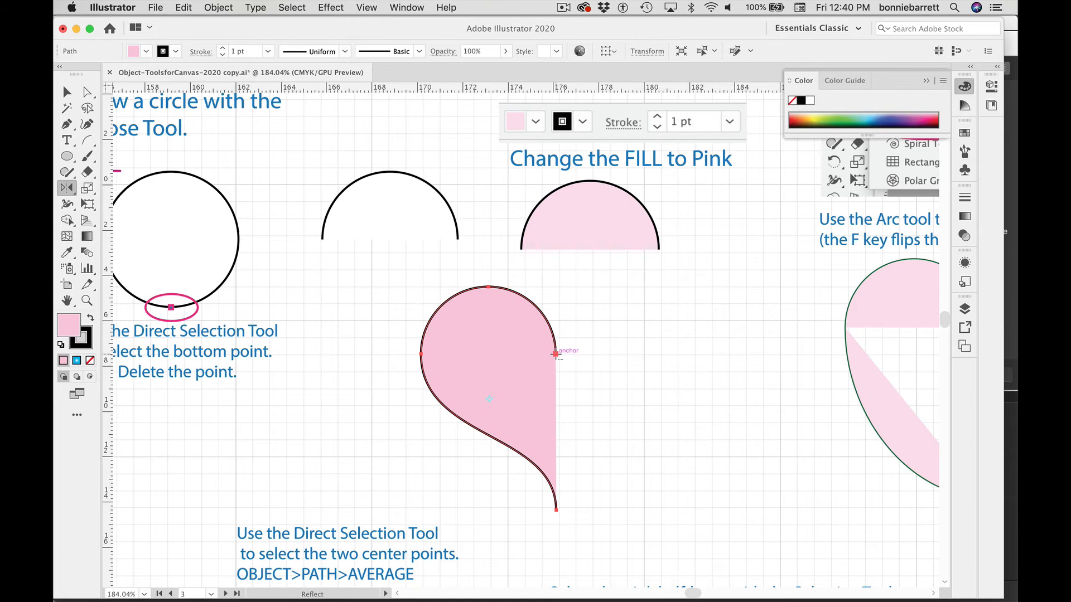
left_click(556, 353, "alt")
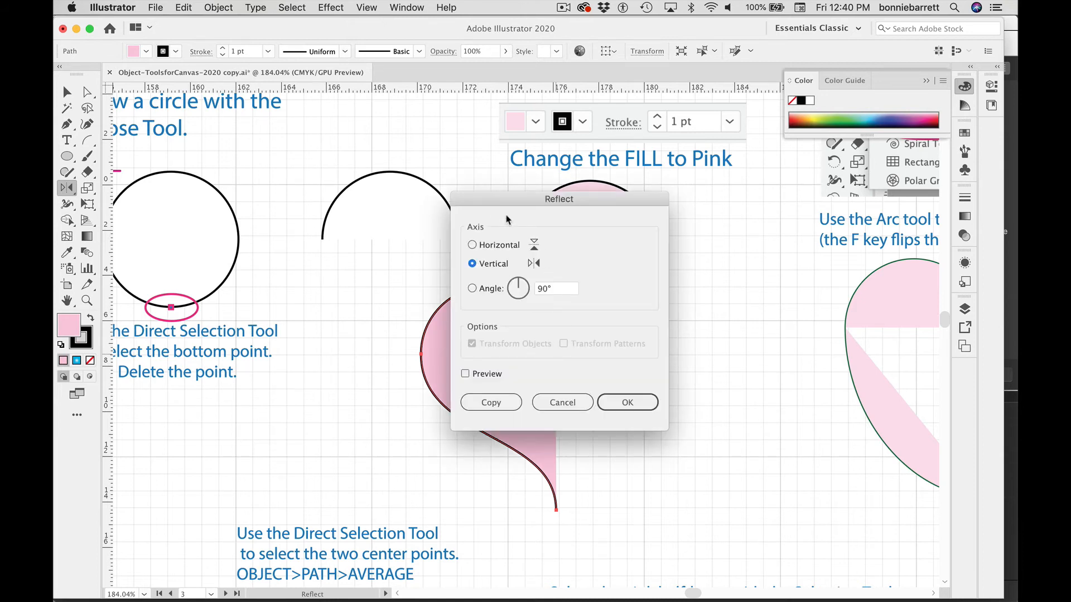
left_click_drag(507, 199, 237, 174)
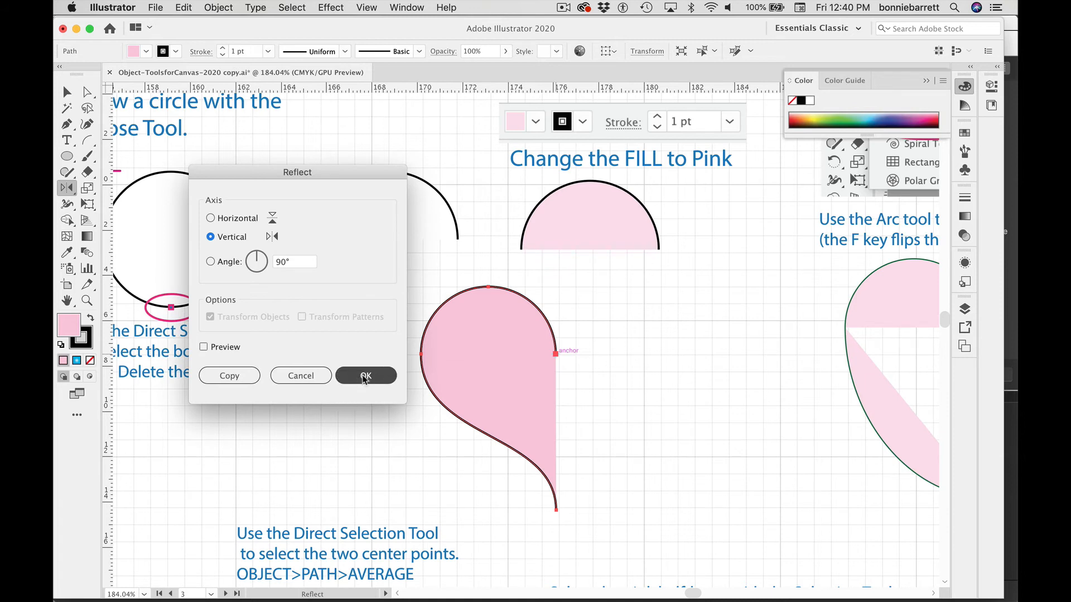
left_click(229, 376)
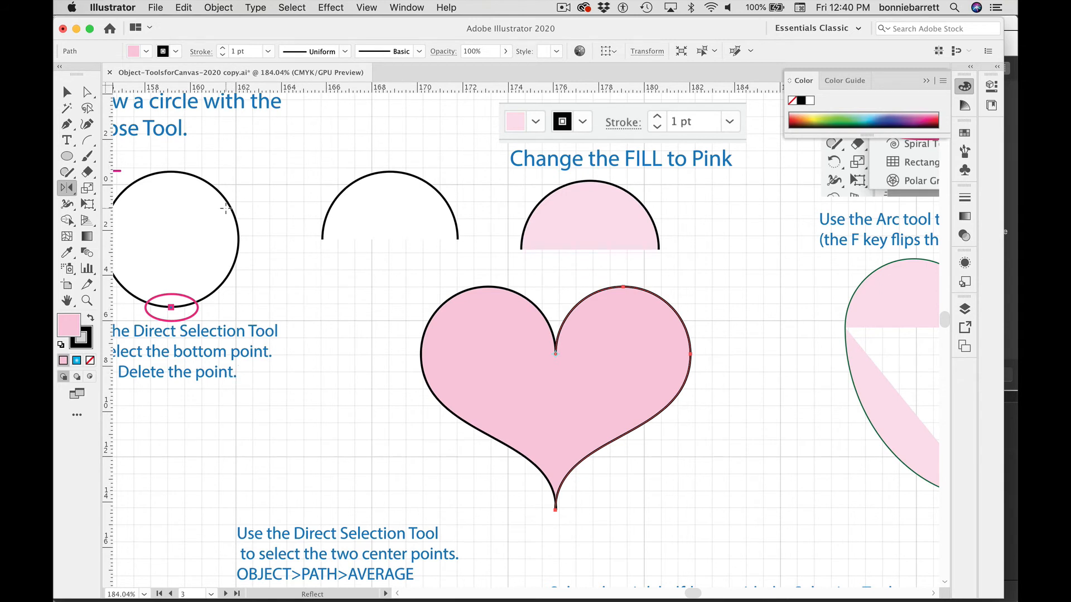
Step: Pull the mirrored right half of the heart slightly away from the left half
key("v")
left_click(87, 92)
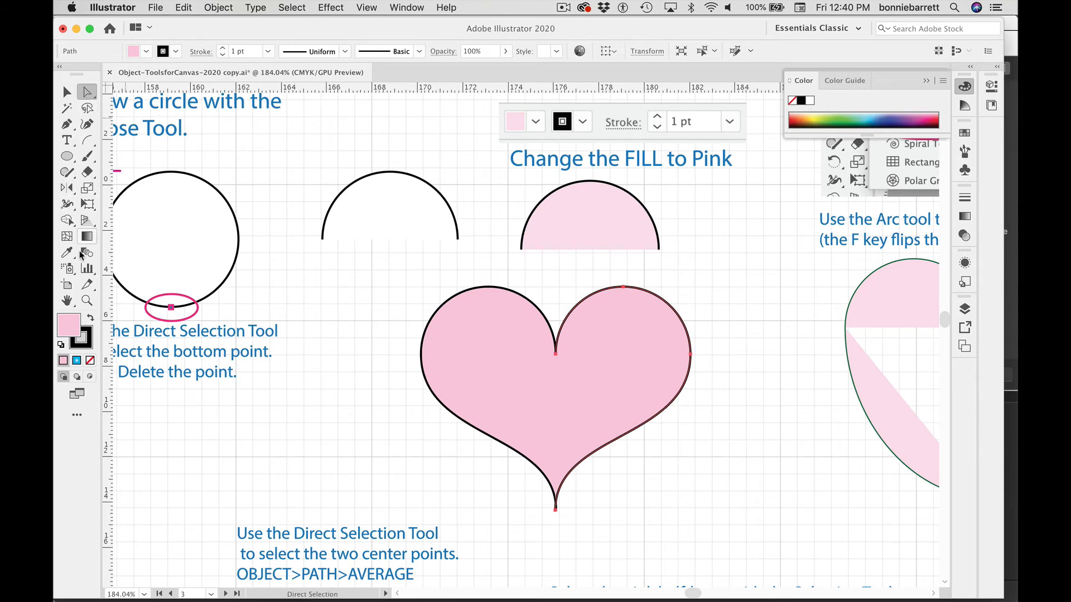
left_click(87, 301)
left_click(531, 322)
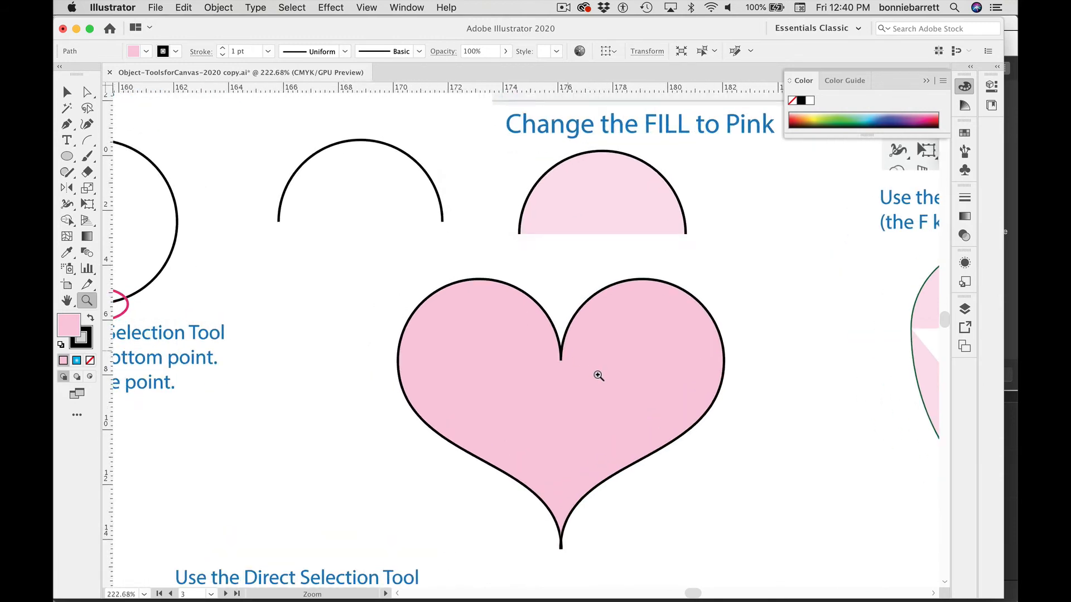
left_click(70, 93)
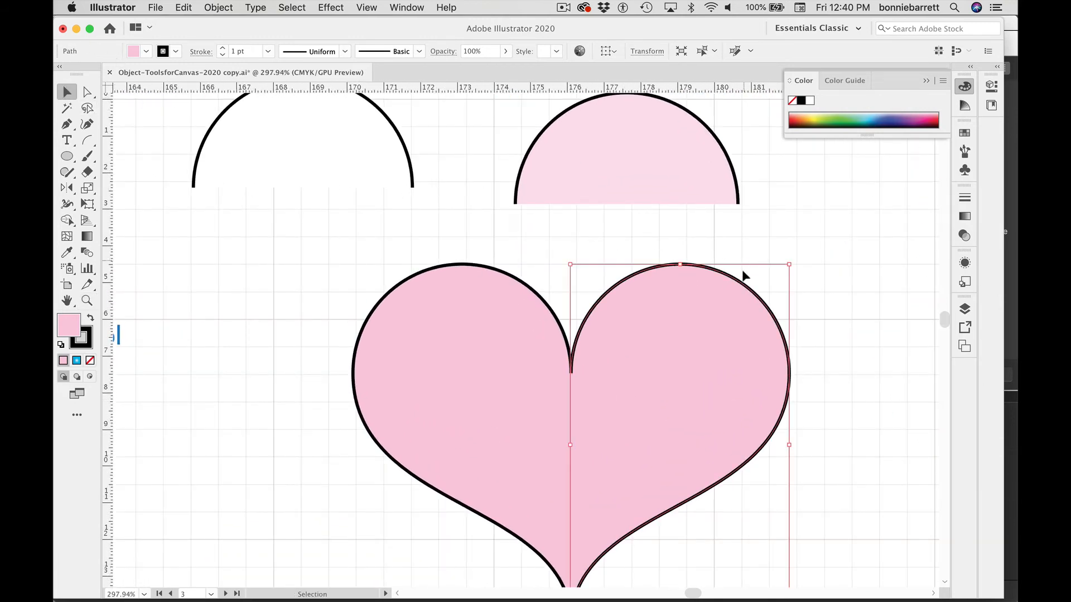
left_click_drag(746, 285, 774, 273)
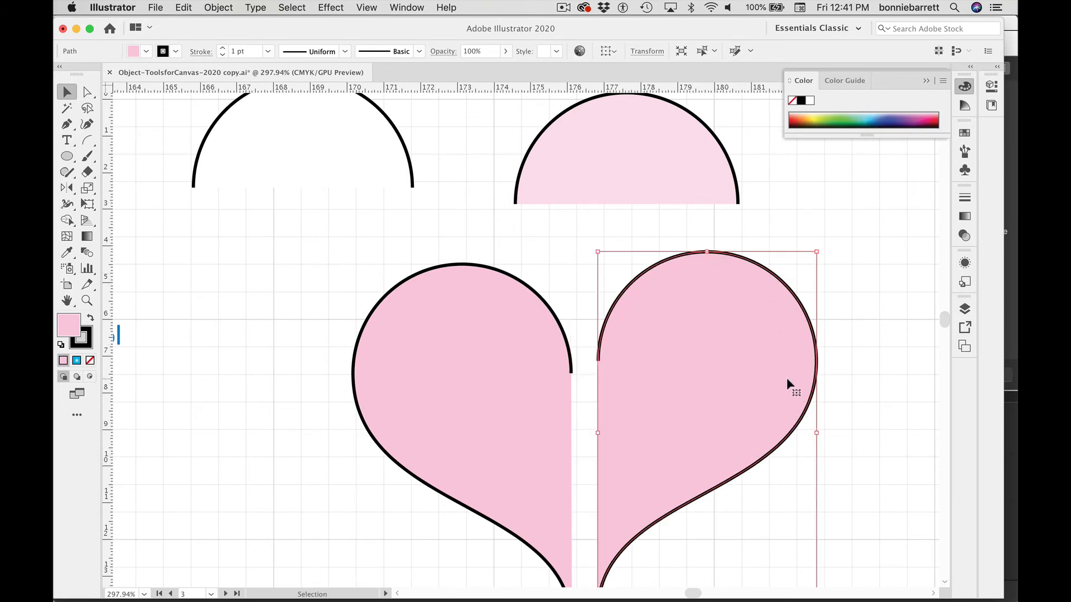
Step: Fill the right half with the purple swatch C=35 M=37 Y=2 K=0
left_click(964, 133)
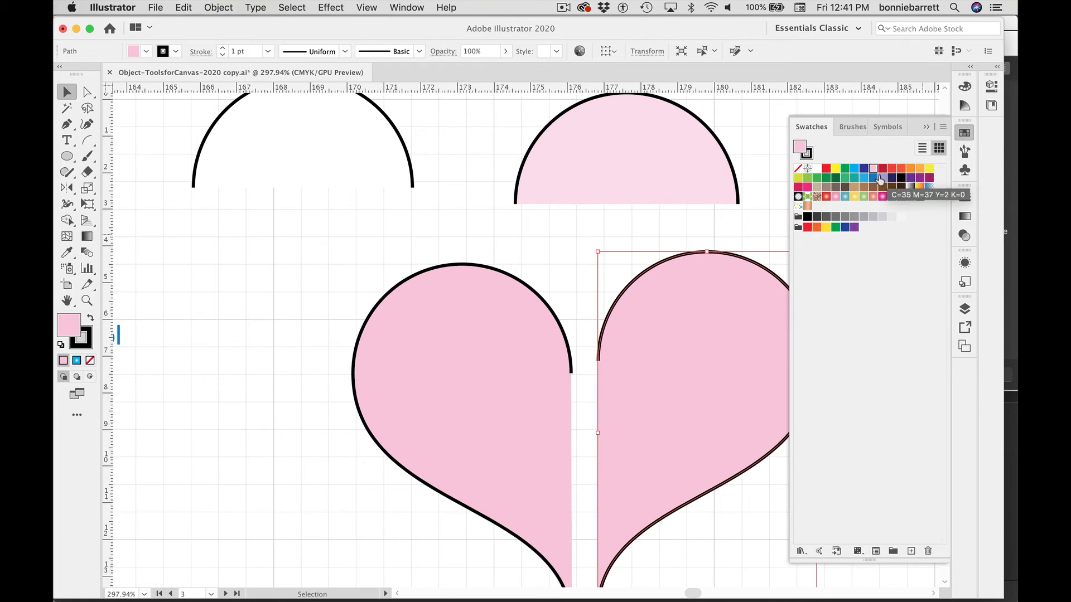
left_click(882, 179)
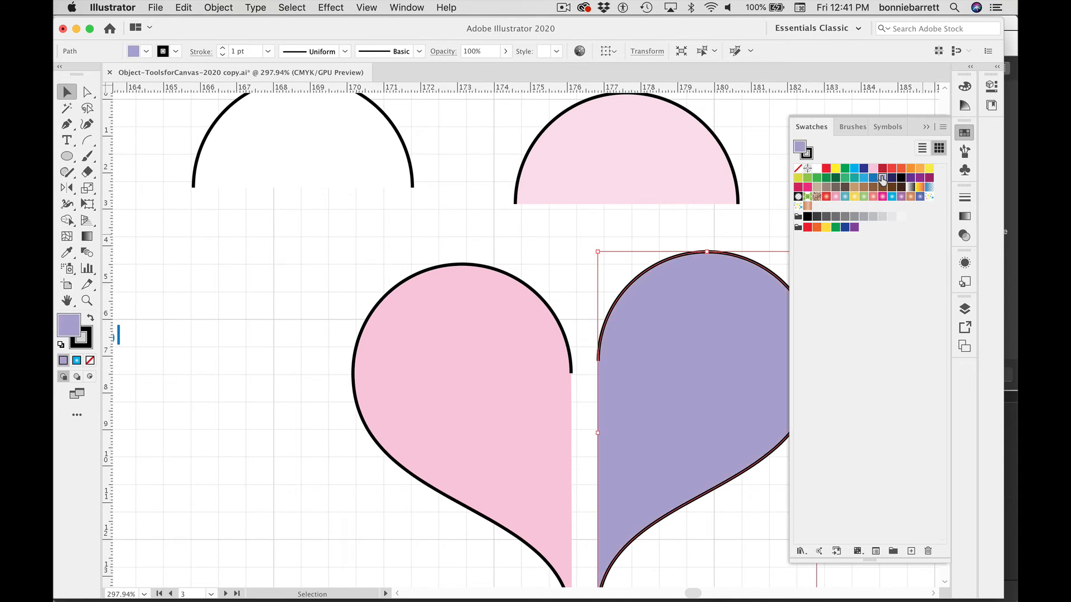
left_click(924, 127)
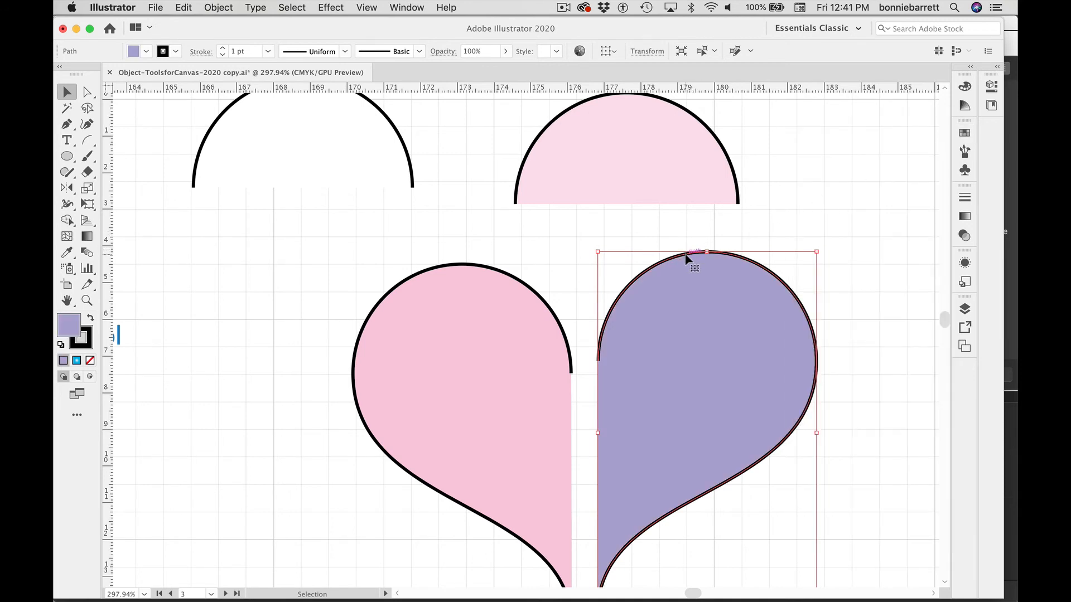
Step: Move the purple half back against the pink half to close the heart
left_click_drag(689, 255, 656, 272)
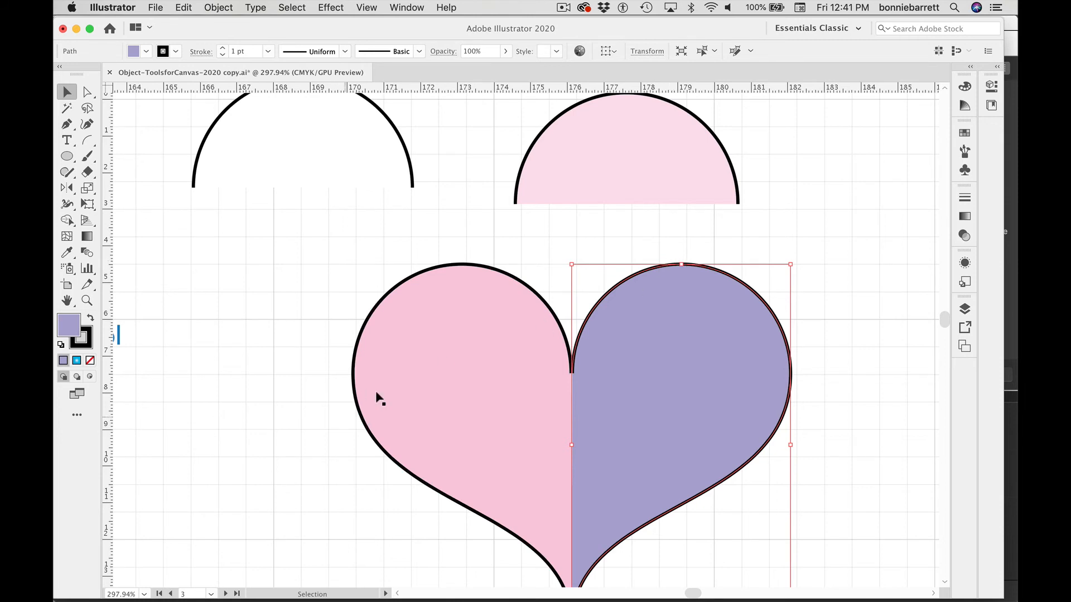
left_click(86, 301)
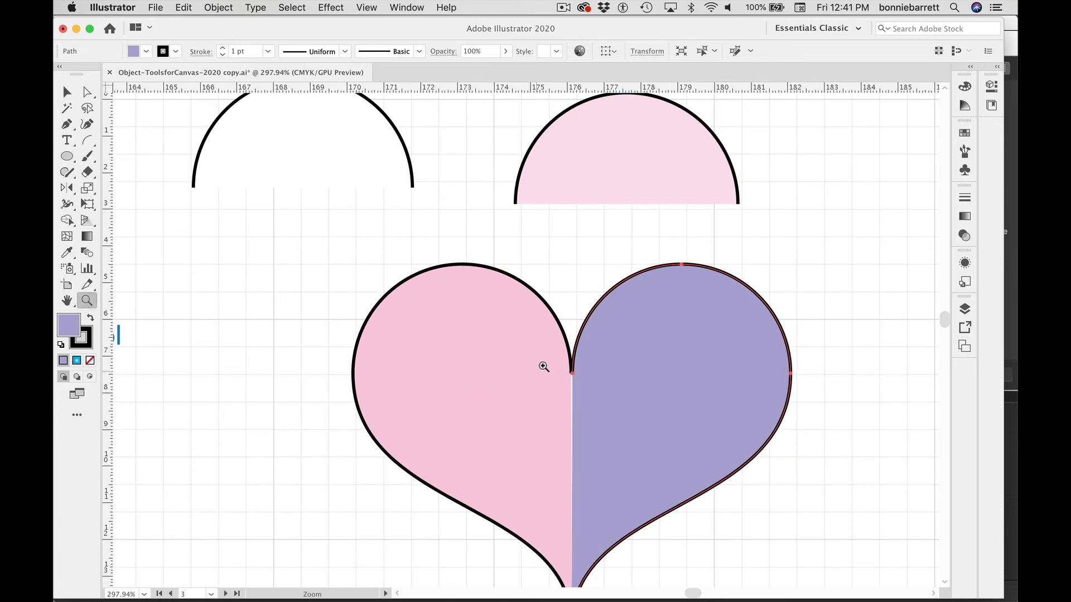
Step: Nudge the purple half of the heart one step left so it meets the pink half at the center
left_click(551, 351)
key("super+equal")
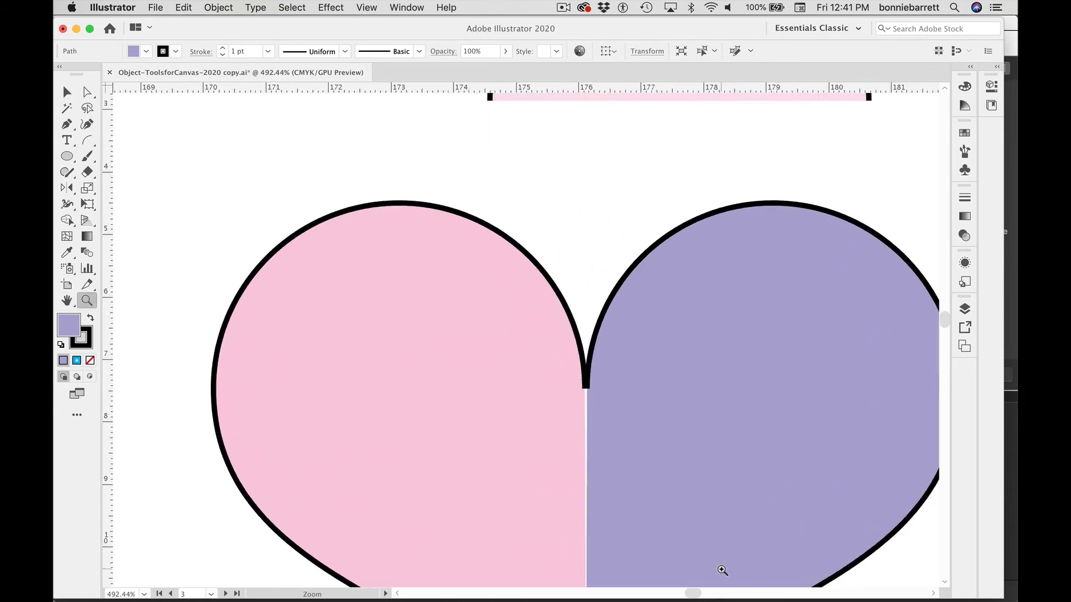
key("v")
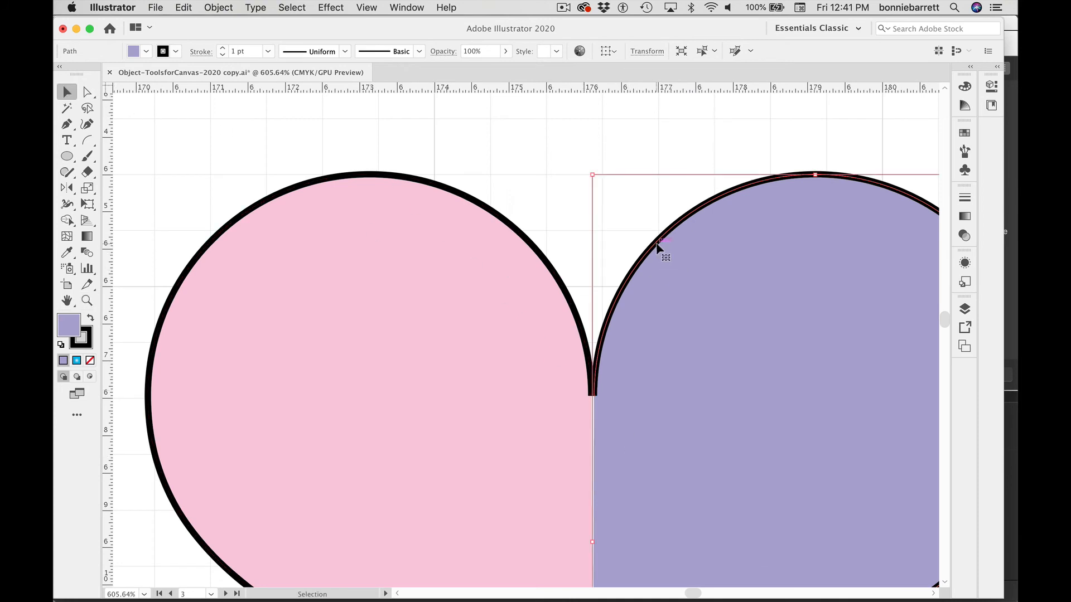
key("Left")
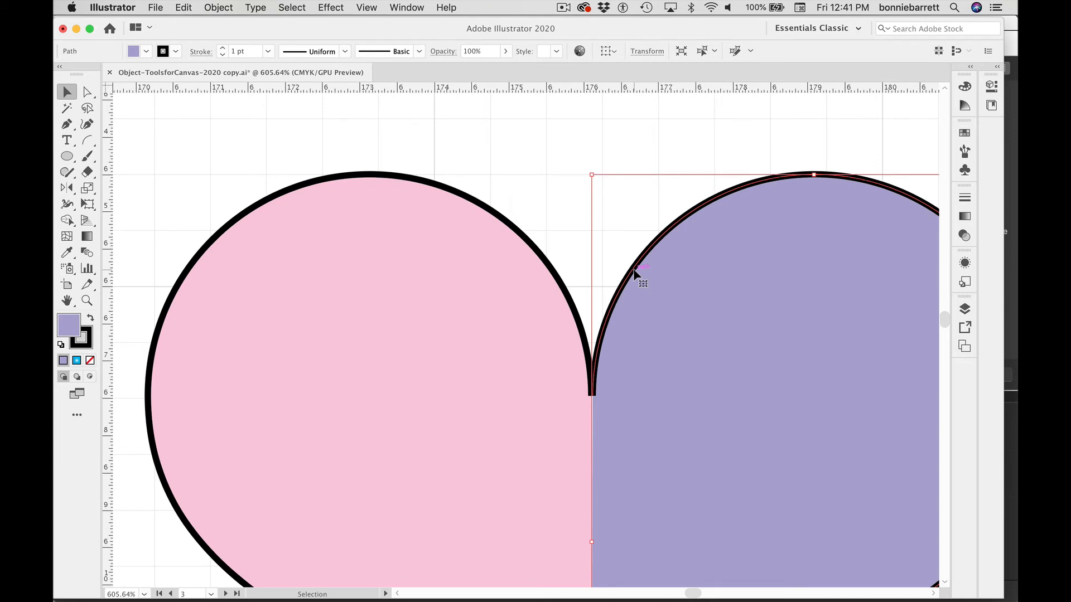
key("super+y")
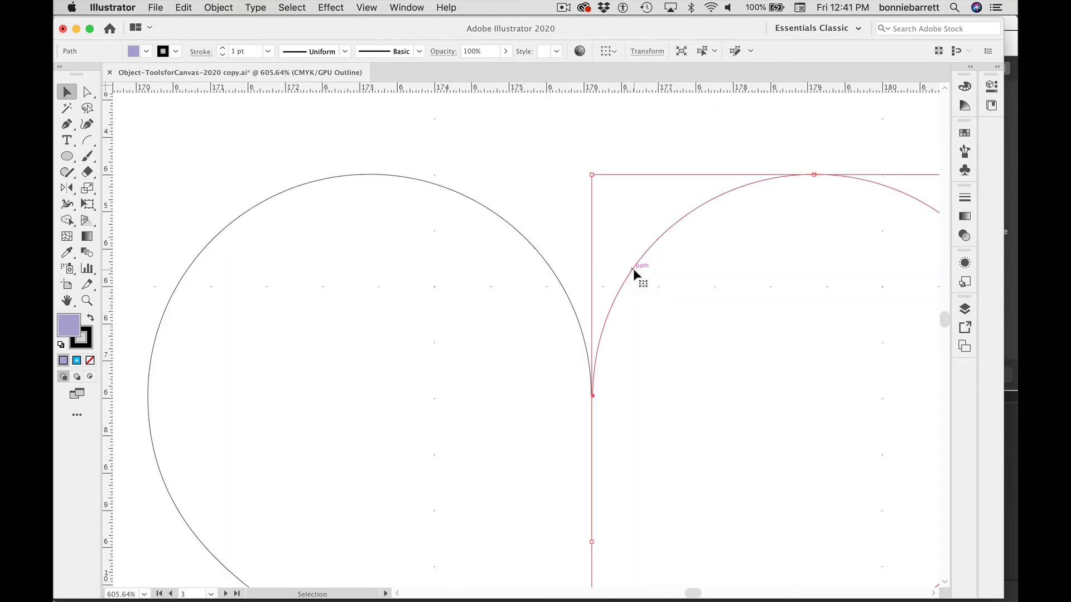
left_click(609, 248)
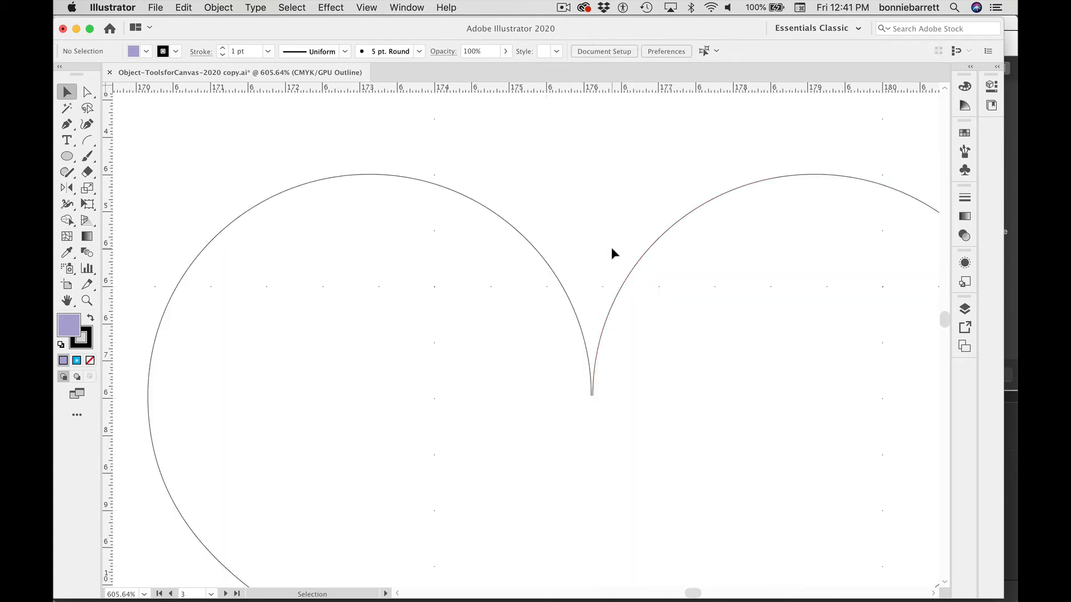
left_click(620, 299)
key("Left")
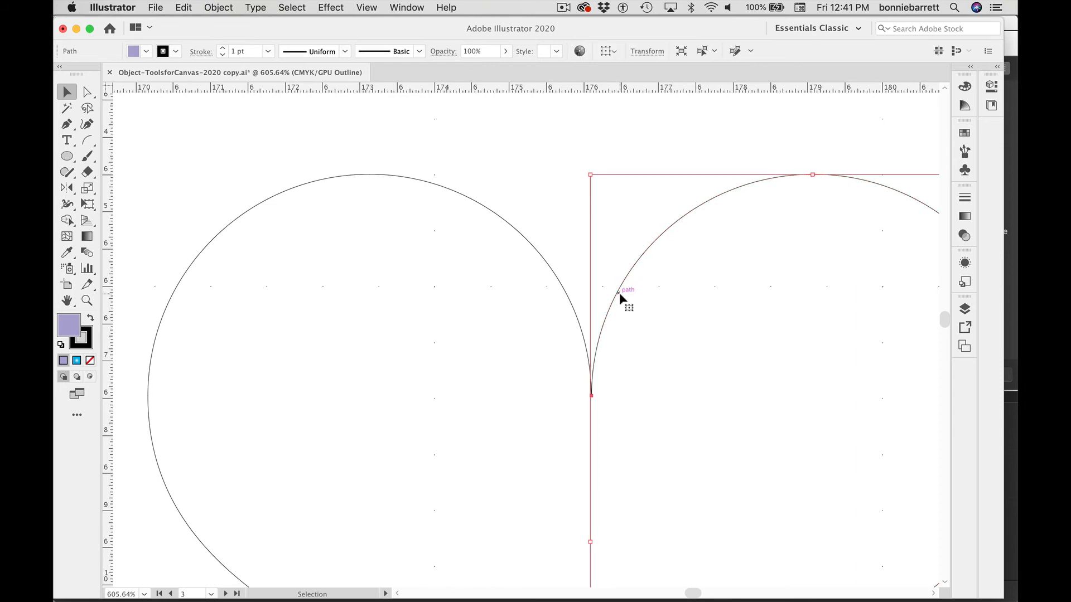
left_click(629, 248)
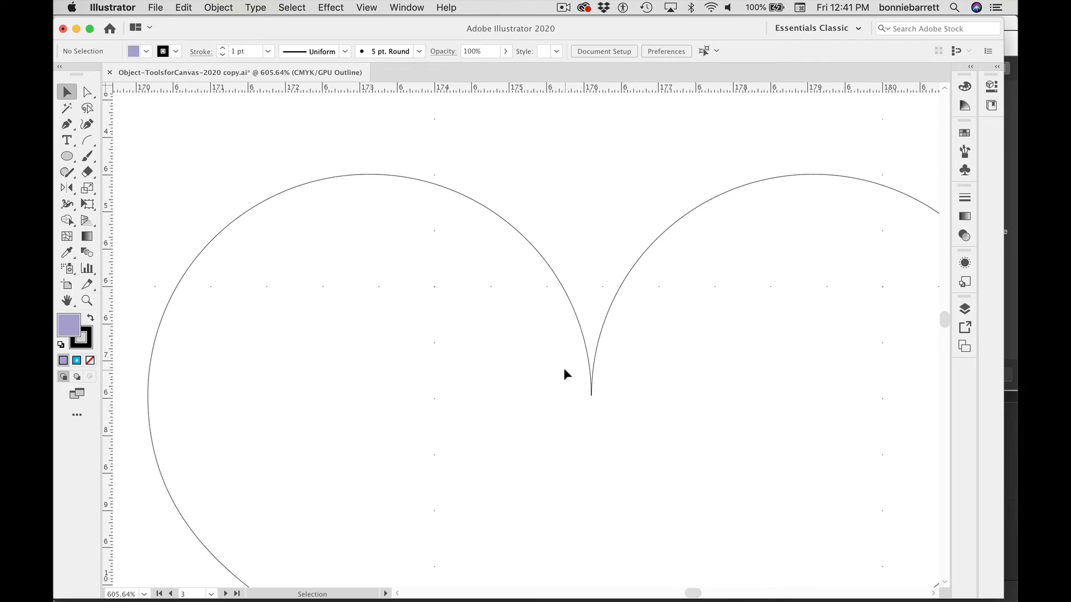
key("super+y")
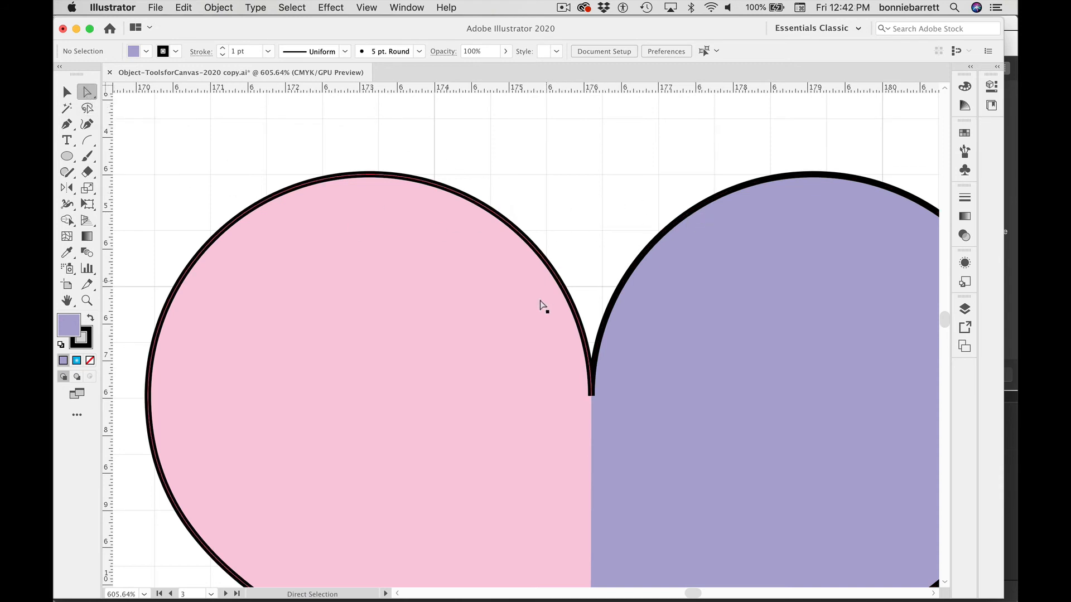
Step: Select the two top center anchor points of the heart halves and join them into one path
left_click_drag(578, 270, 604, 414)
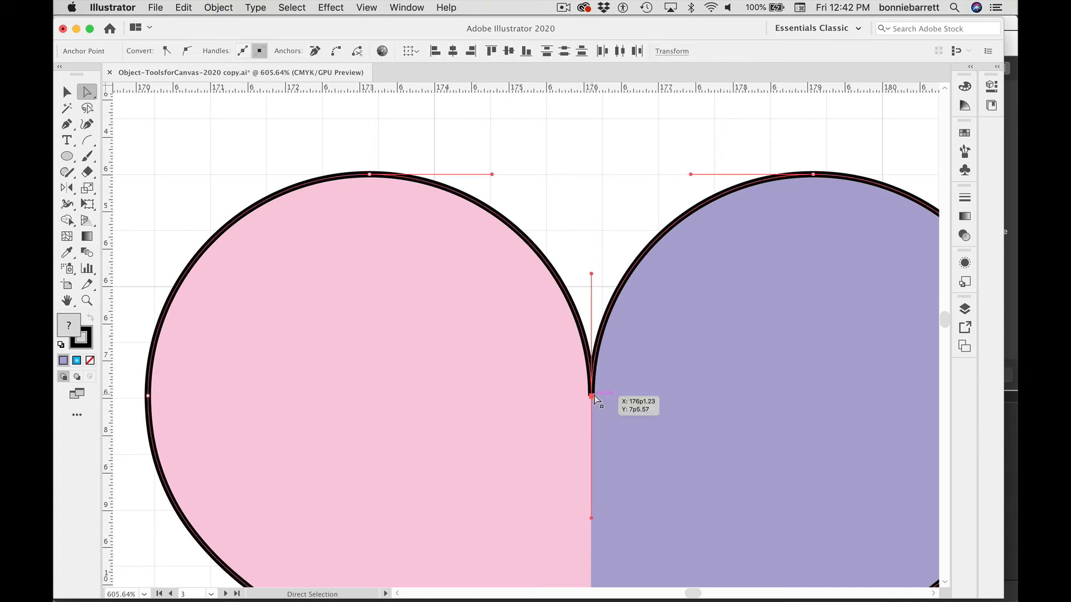
left_click(219, 7)
mouse_move(264, 305)
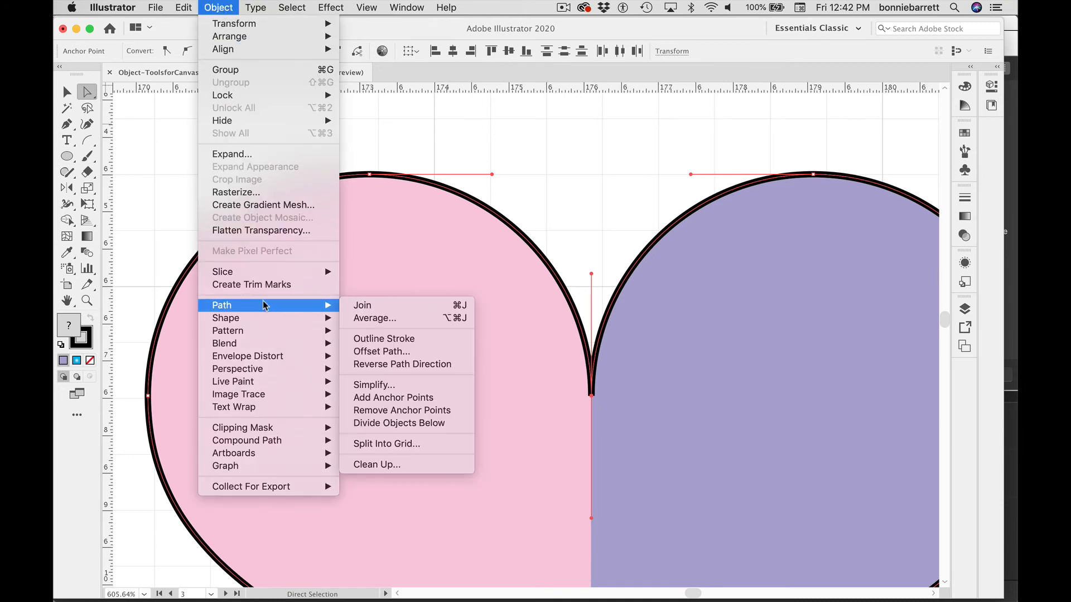
left_click(389, 306)
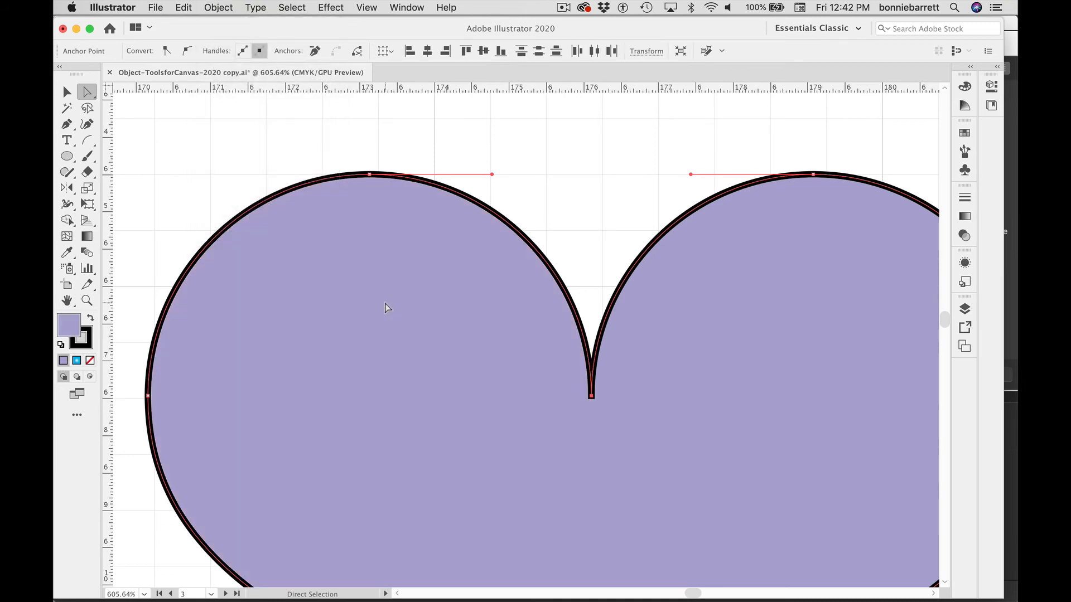
Step: Select the two bottom tip anchor points and average them on both axes
key("super+minus")
key("super+minus")
key("super+minus")
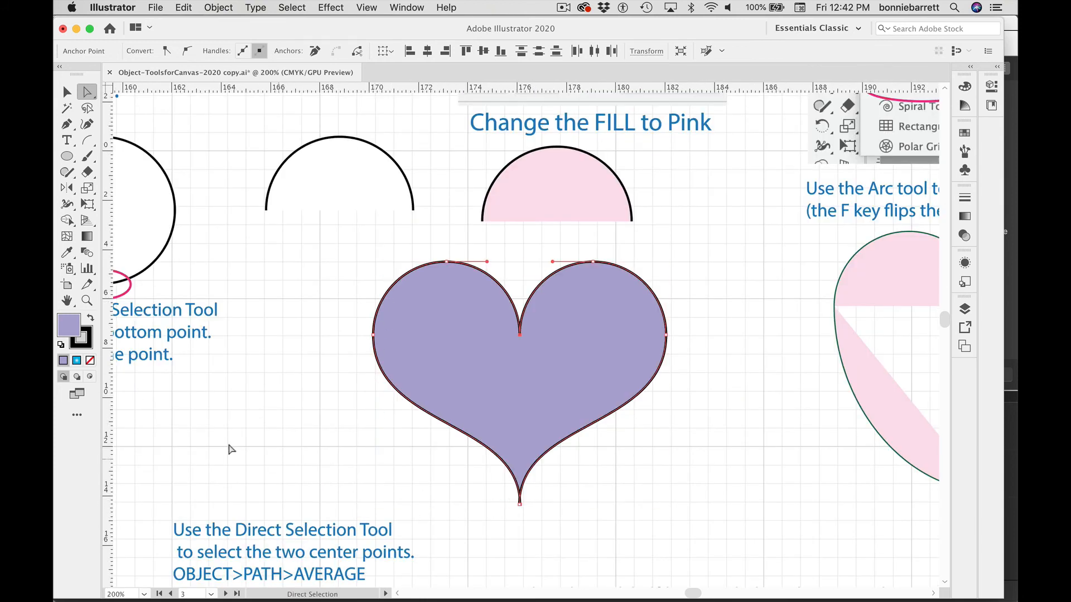
left_click(88, 301)
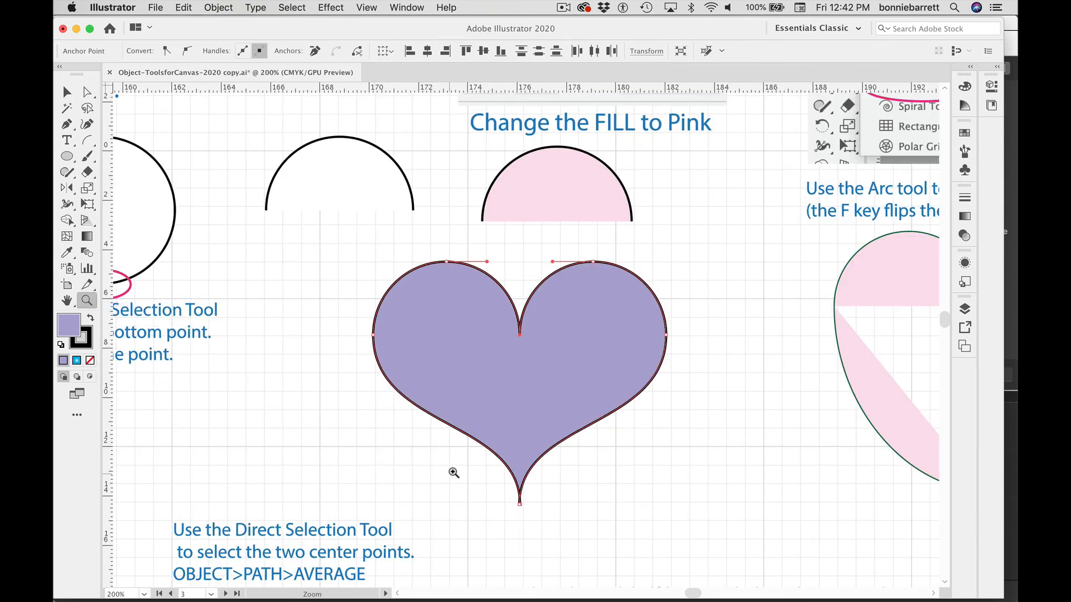
left_click_drag(502, 489, 725, 599)
key("super")
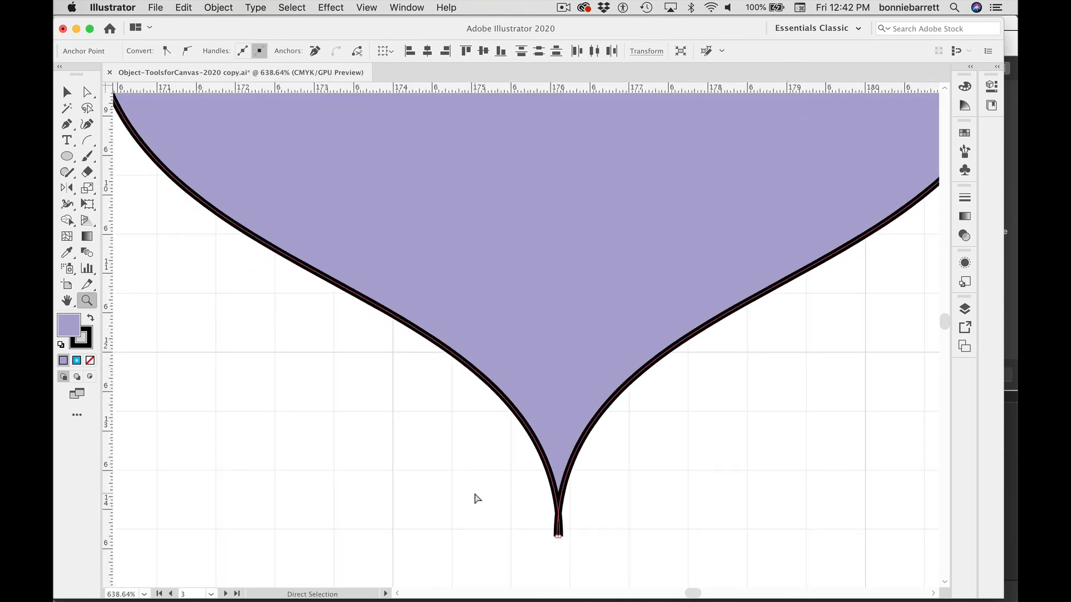
key("super+y")
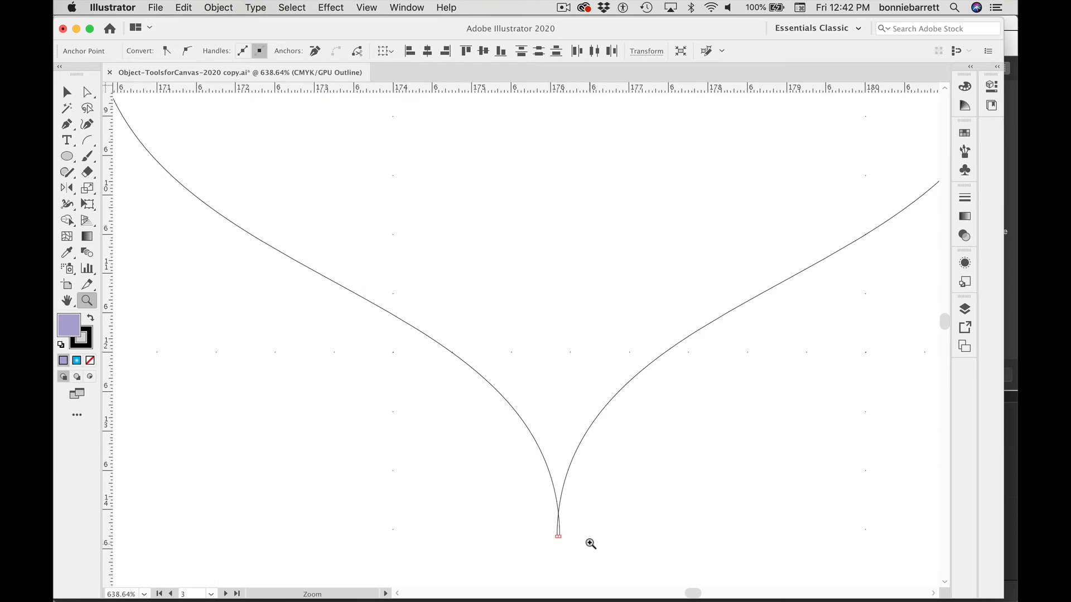
left_click_drag(525, 508, 655, 568)
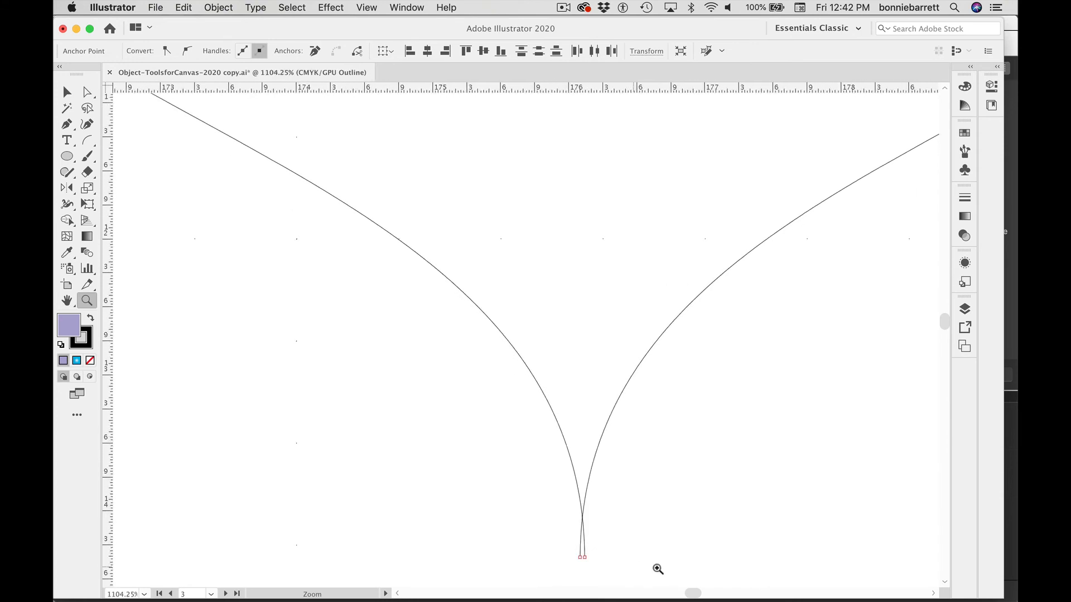
left_click(945, 583)
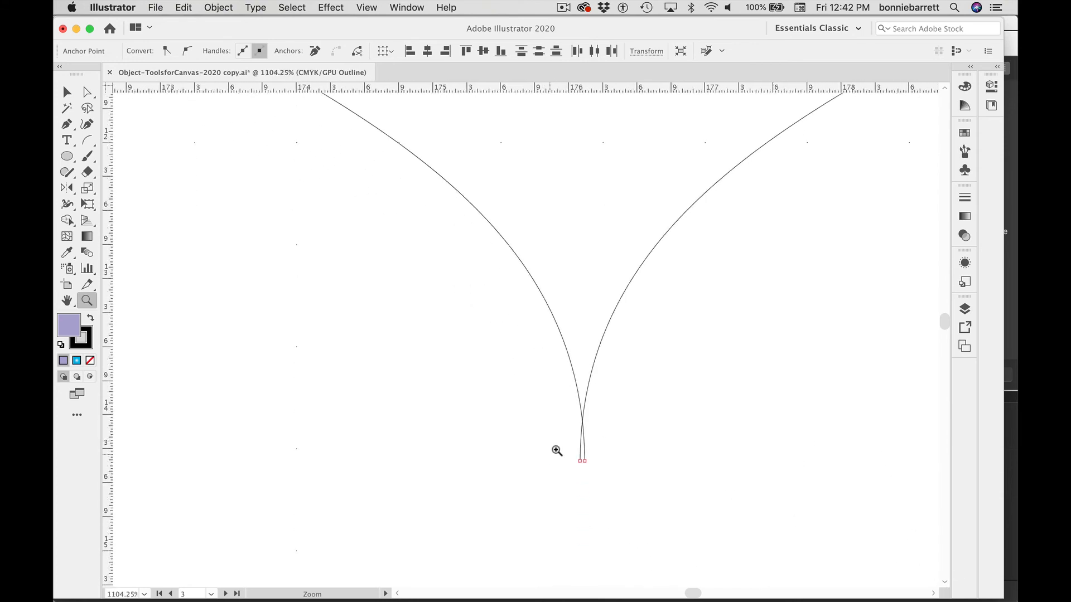
left_click(87, 92)
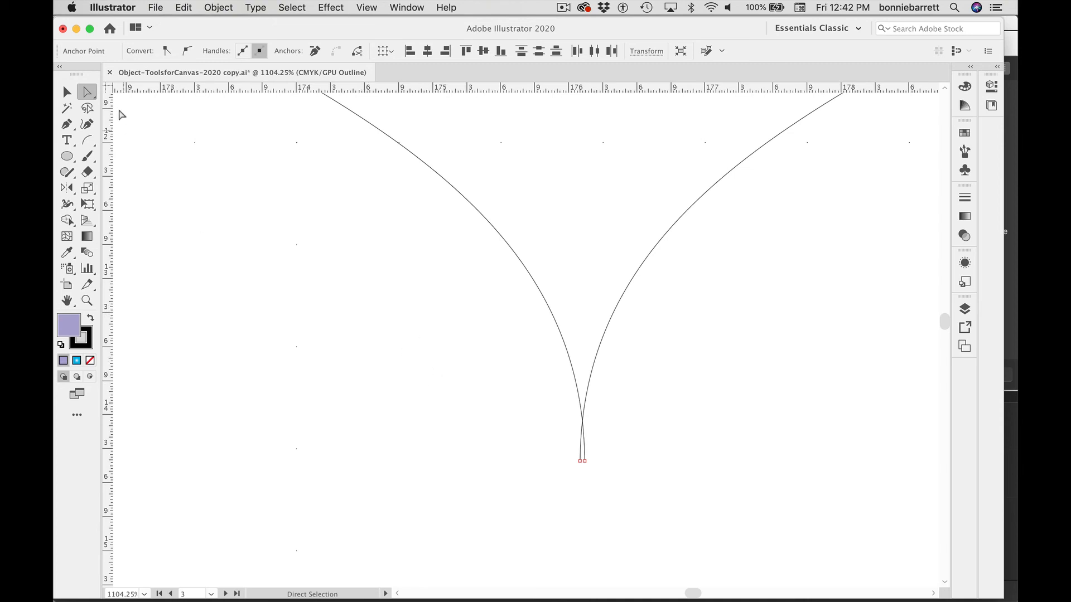
left_click(491, 398)
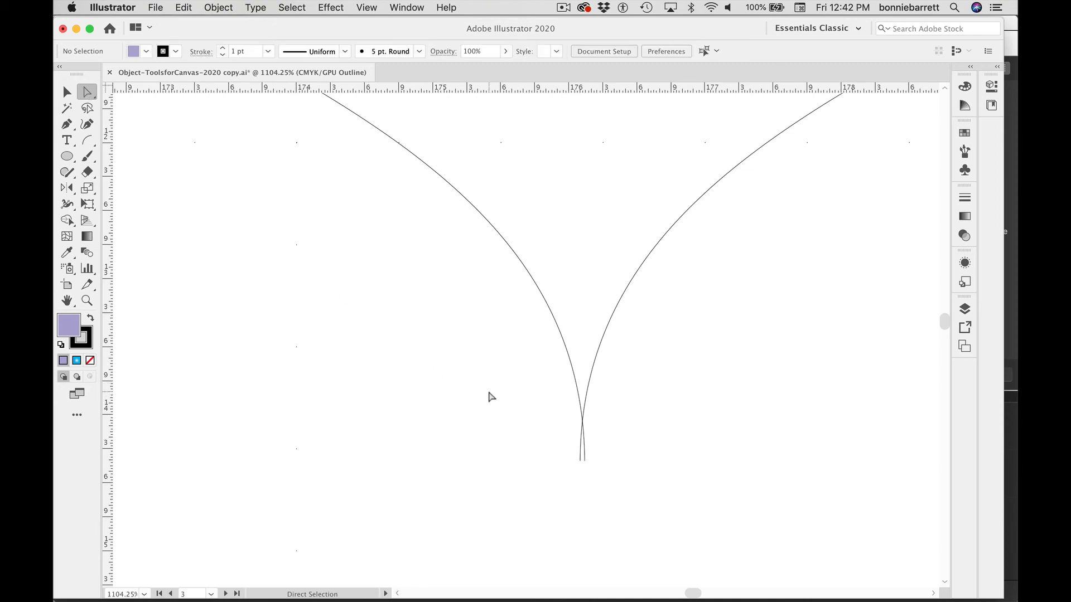
left_click_drag(487, 400, 618, 486)
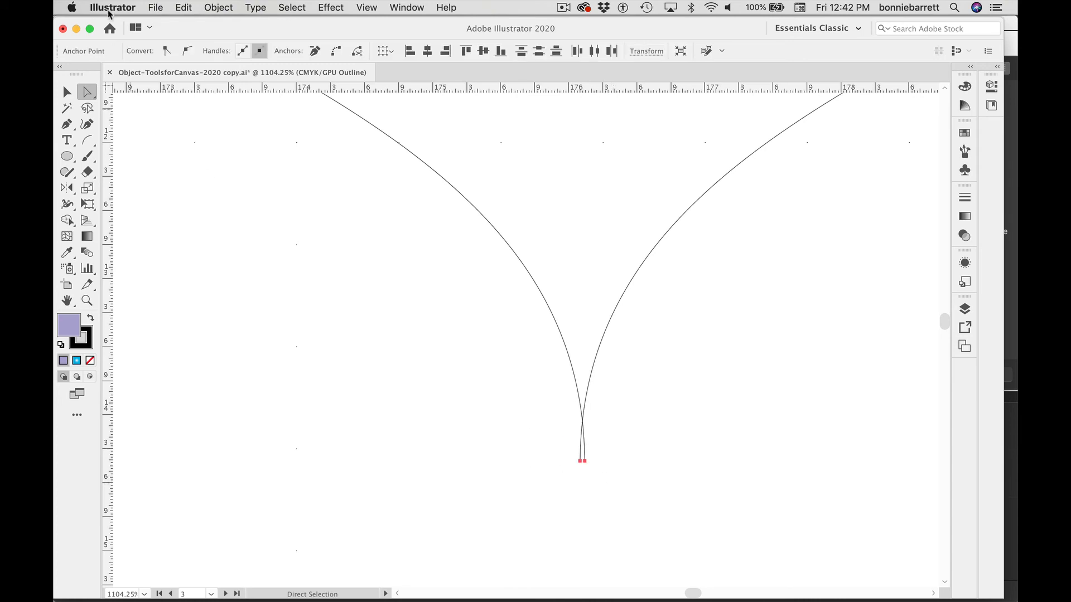
left_click(207, 7)
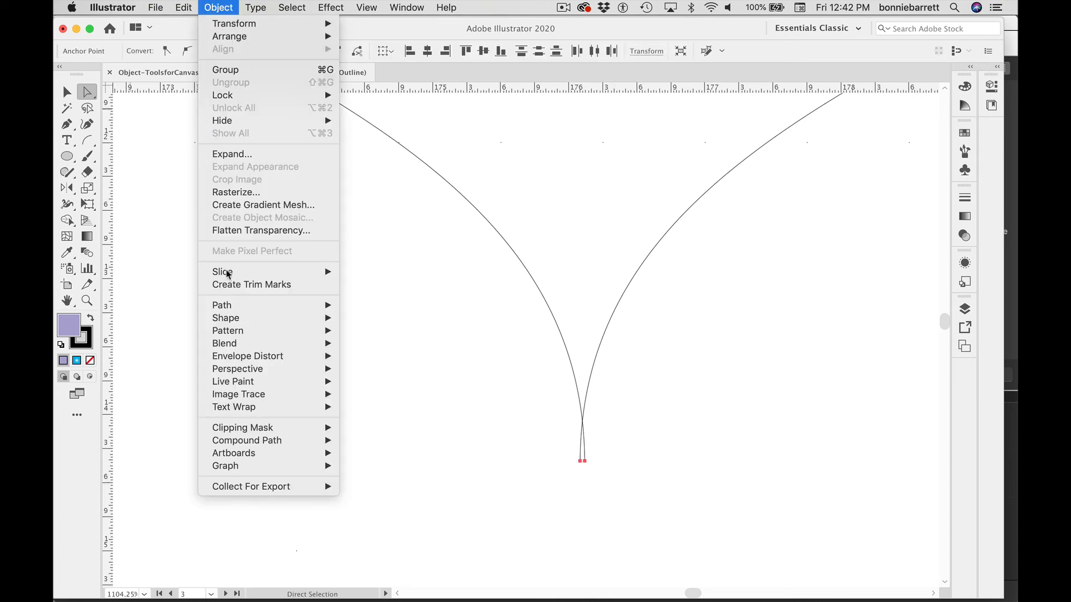
mouse_move(232, 305)
left_click(357, 318)
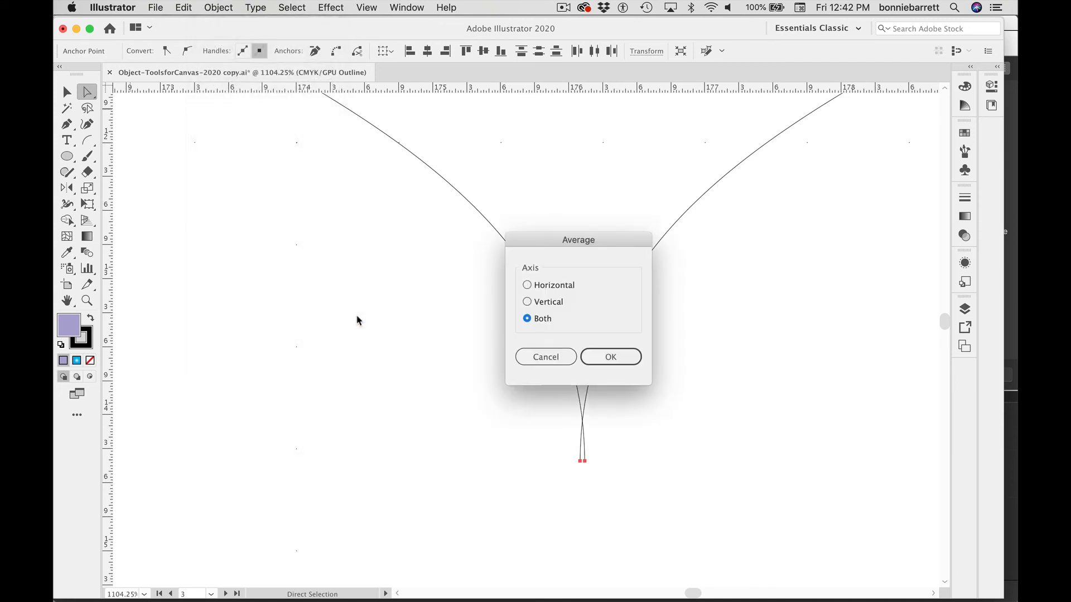
left_click(609, 358)
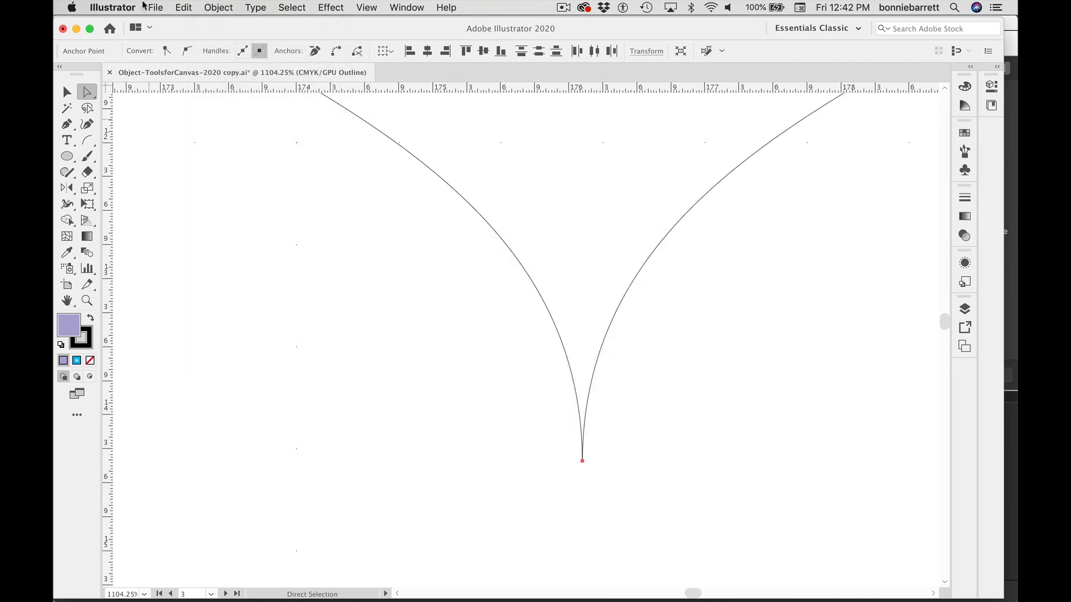
Step: Join the averaged bottom tip points to close the heart path
left_click(213, 7)
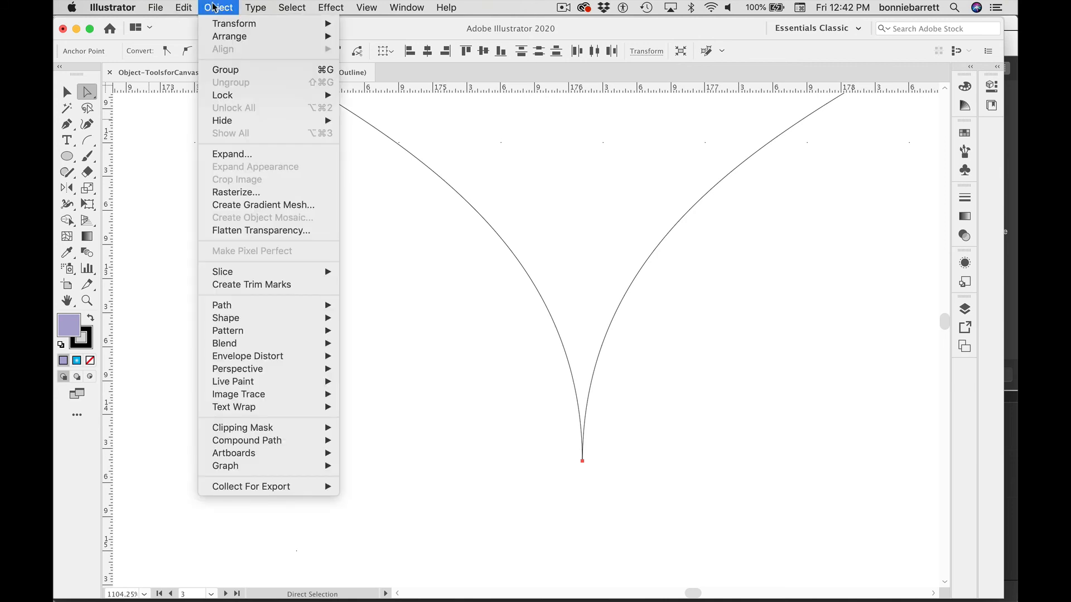
mouse_move(237, 305)
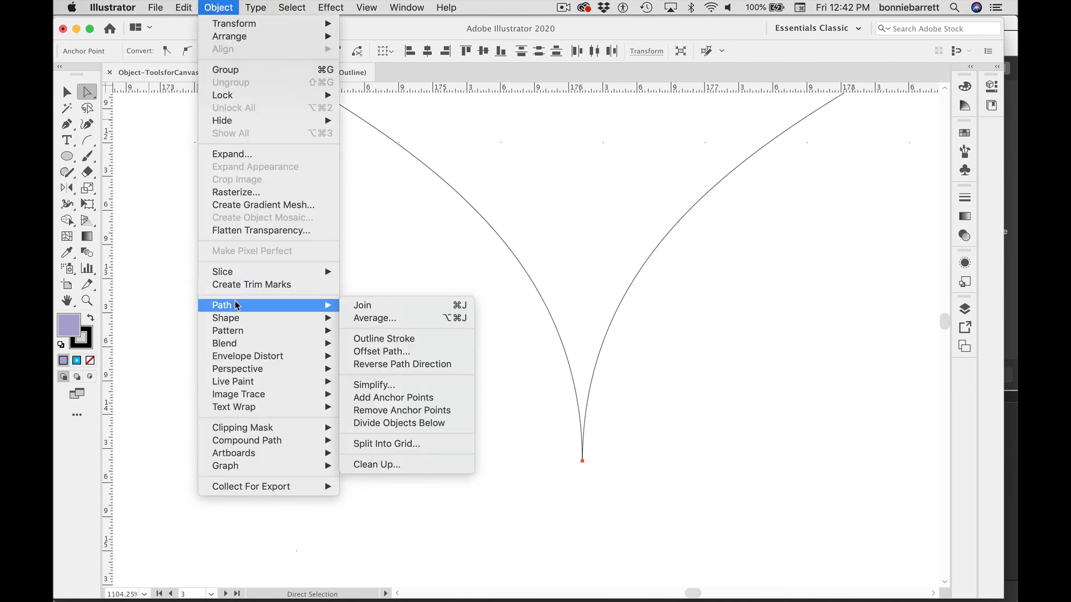
left_click(358, 307)
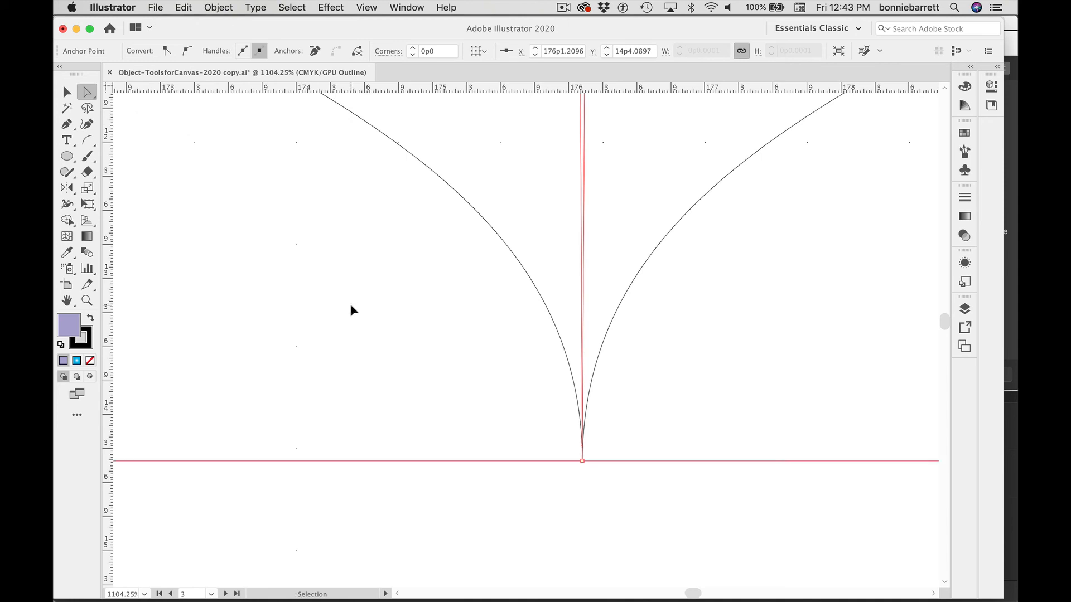
Step: Zoom out and switch back to preview mode to view the finished heart on the artboard
key("super+minus")
key("super+minus")
key("super+minus")
key("super+minus")
key("super+minus")
key("super+minus")
key("super+minus")
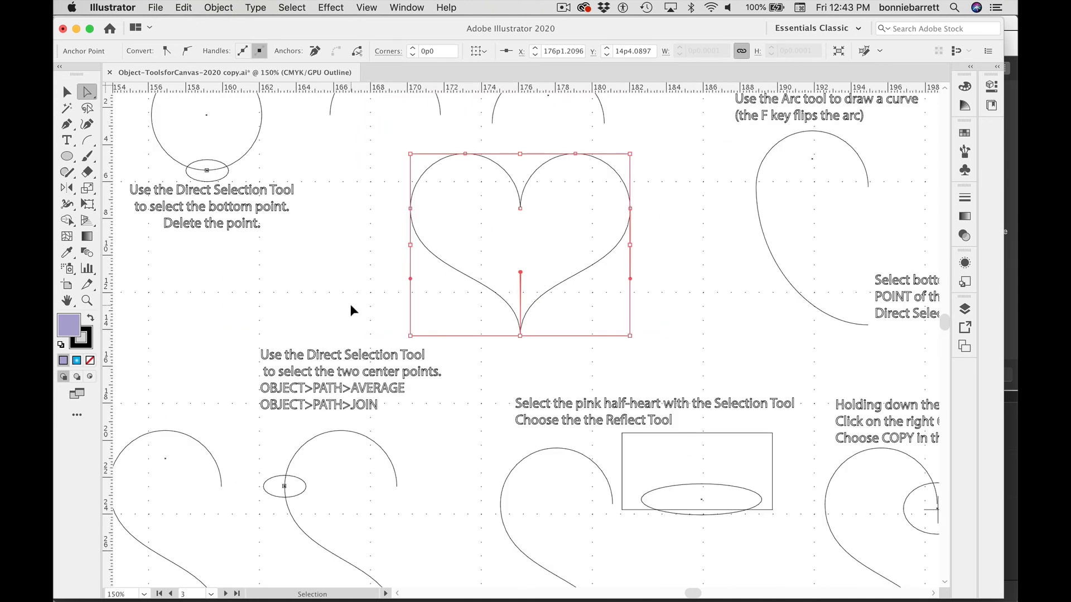
key("super+minus")
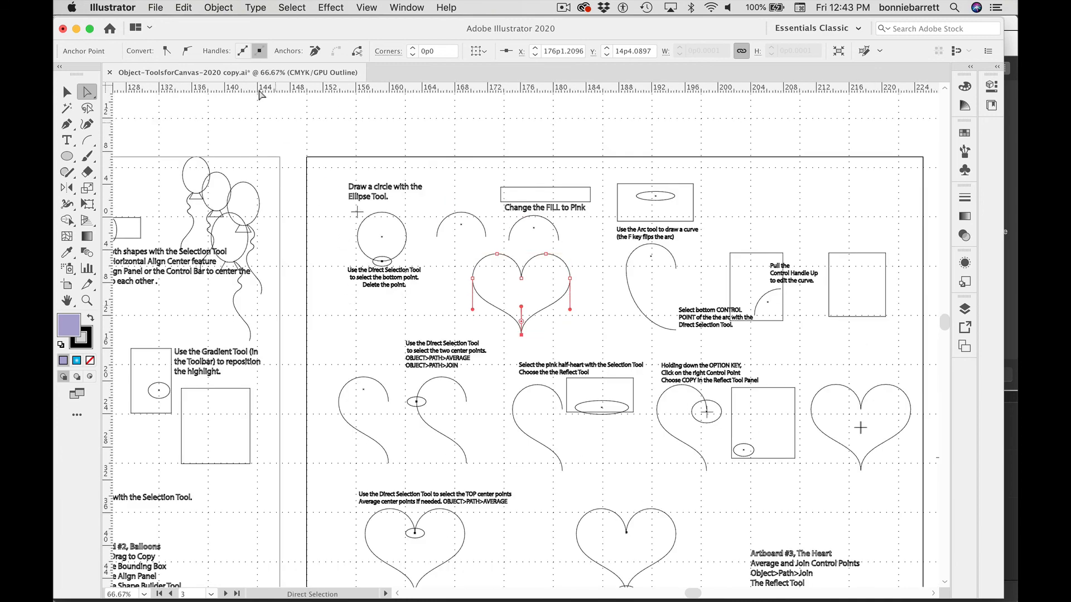
left_click(364, 8)
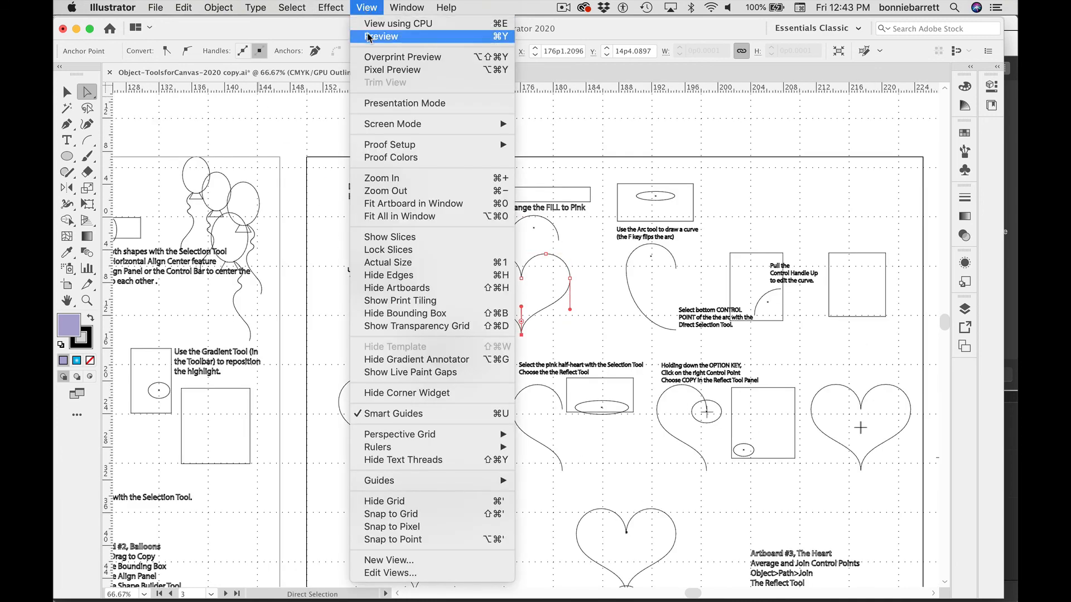
left_click(371, 35)
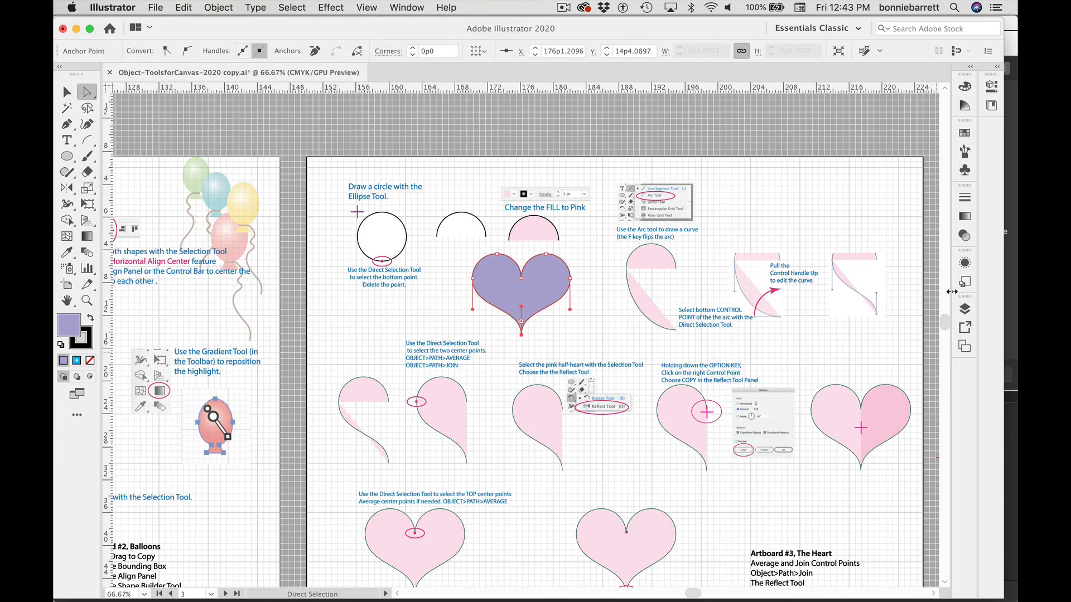
left_click_drag(943, 322, 943, 332)
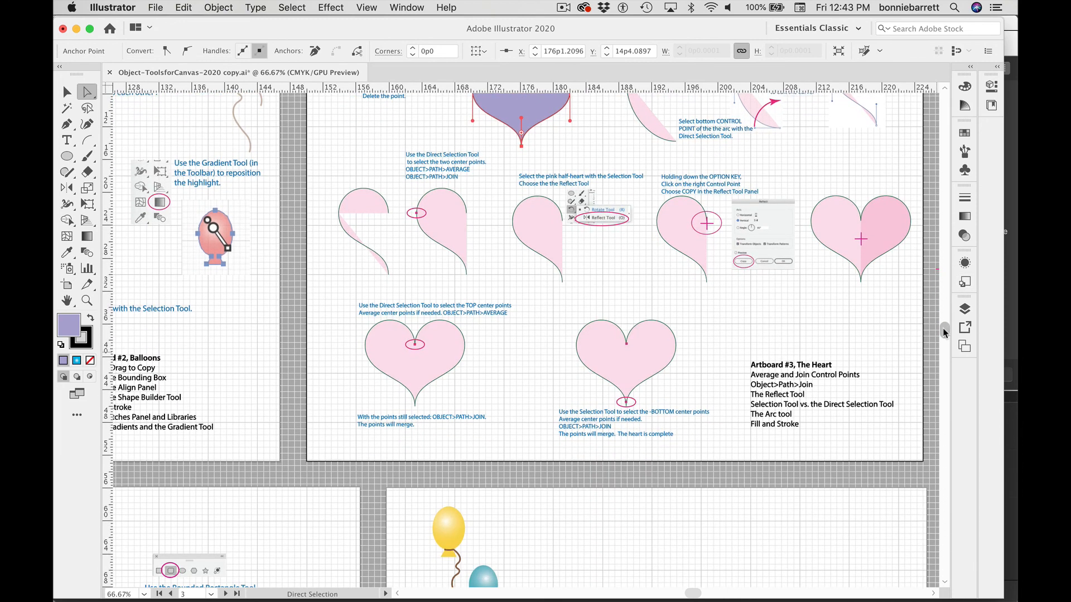
scroll(943, 328, "up", 5)
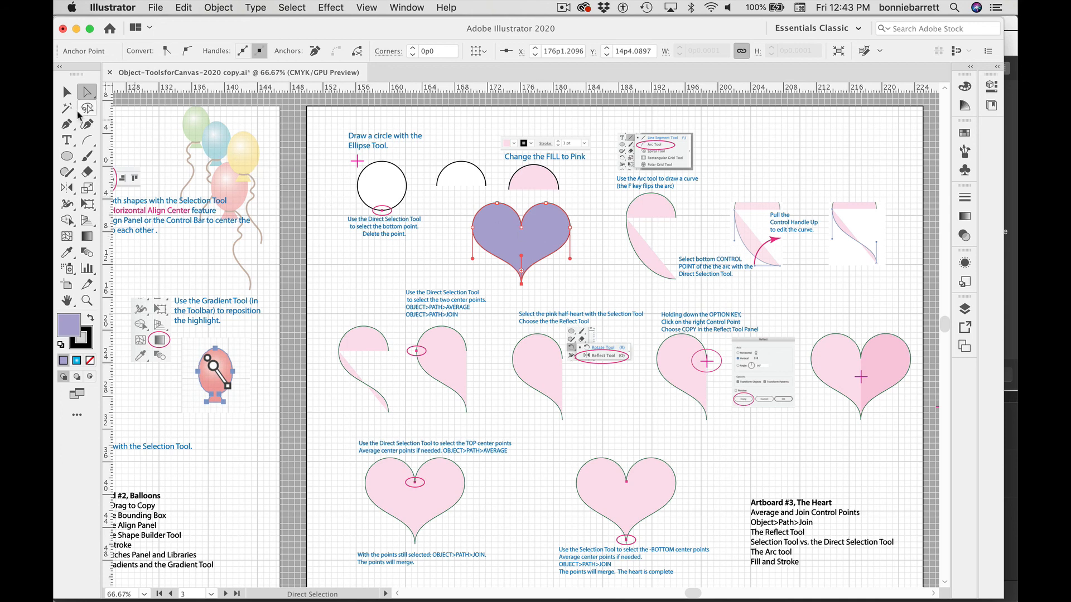
Step: Reposition the purple heart slightly and enlarge it from its lower-right corner
left_click(68, 93)
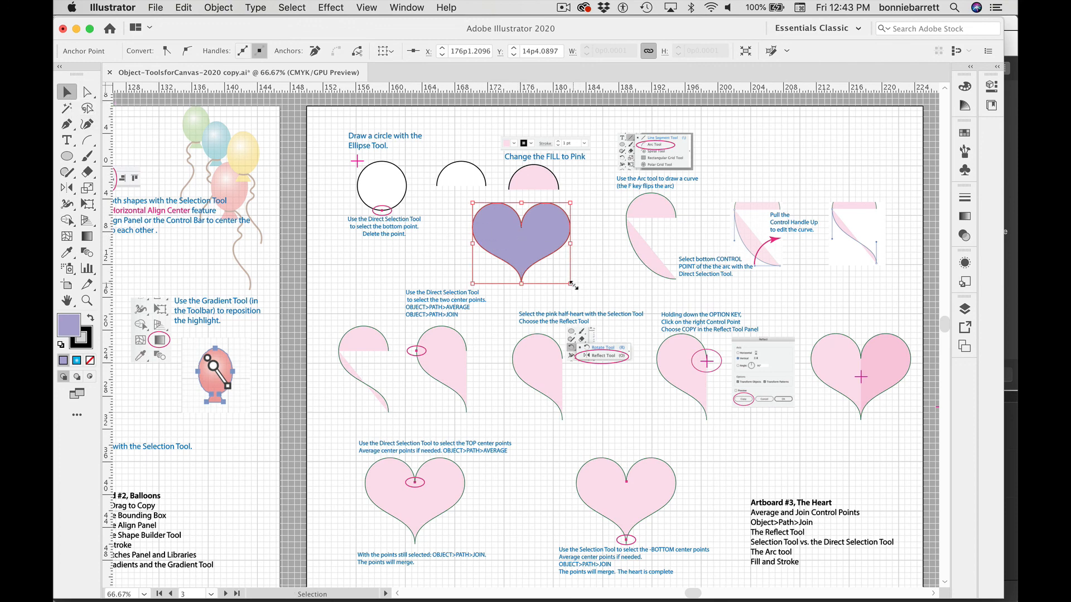
mouse_move(525, 244)
left_mouse_down()
mouse_move(581, 255)
mouse_move(538, 252)
left_mouse_up()
mouse_move(584, 290)
left_mouse_down()
mouse_move(670, 329)
mouse_move(609, 546)
mouse_move(581, 308)
mouse_move(601, 313)
left_mouse_up()
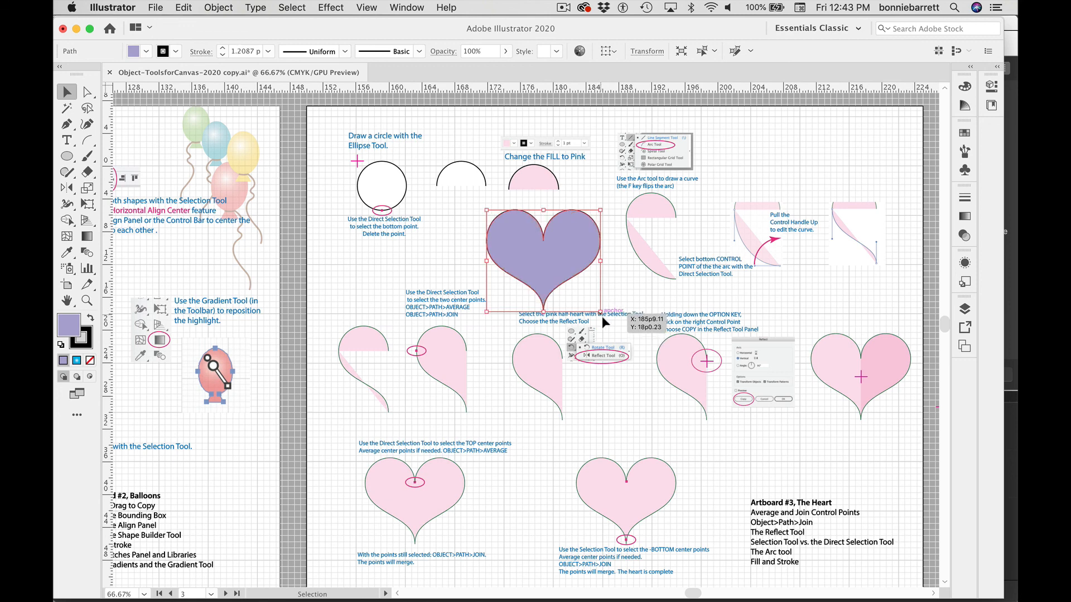
left_click(629, 310)
left_click(87, 91)
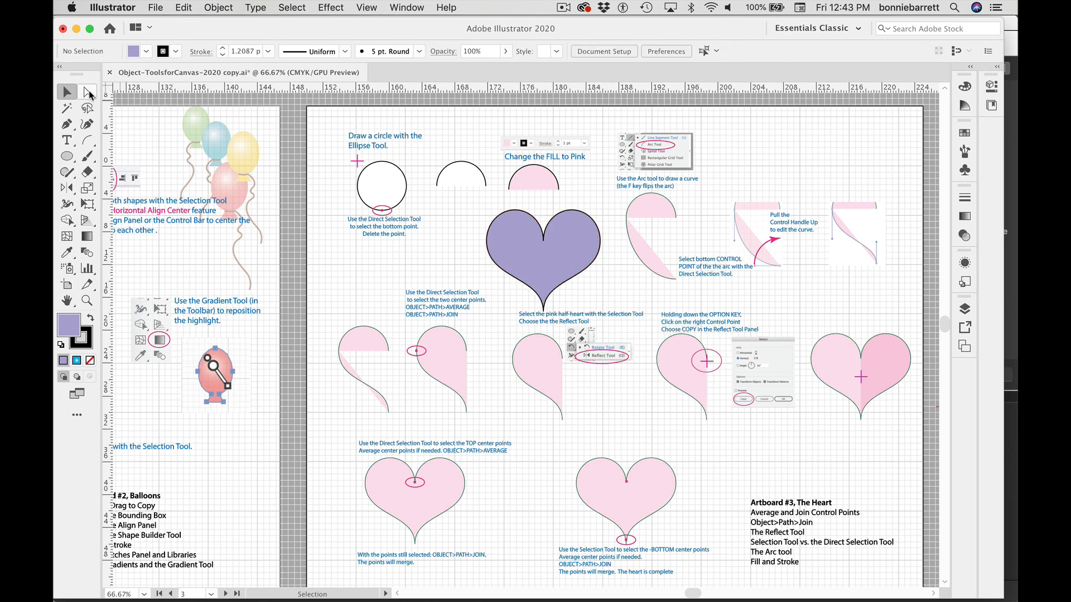
Step: Lengthen the purple heart's bottom tip slightly and reshape its left curve by adjusting a direction handle with Direct Selection
left_click(570, 211)
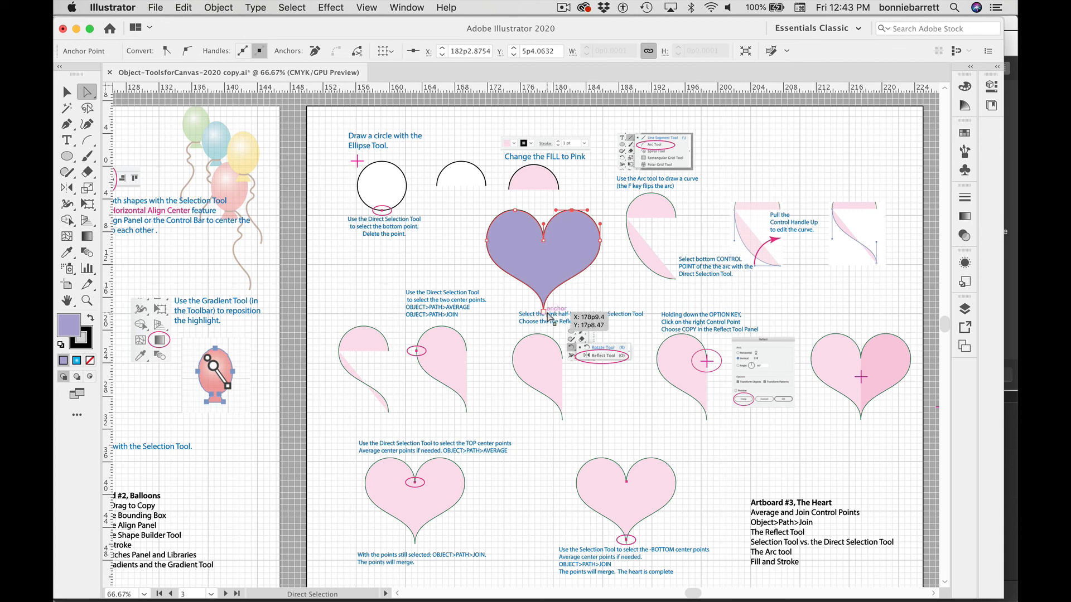
left_click_drag(544, 313, 543, 330)
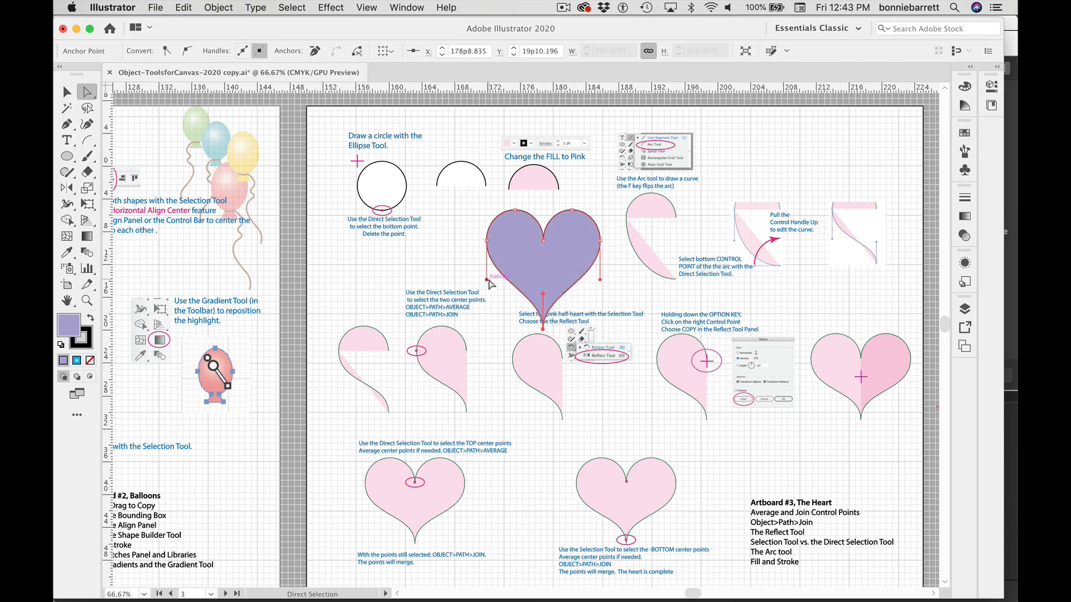
left_click_drag(484, 279, 469, 274)
key("v")
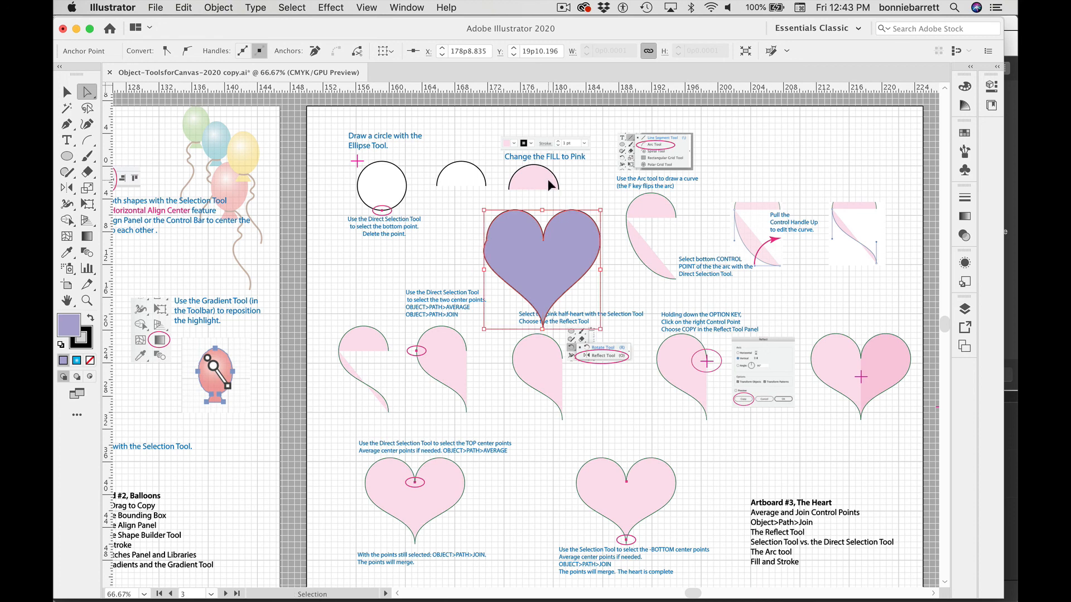
key("a")
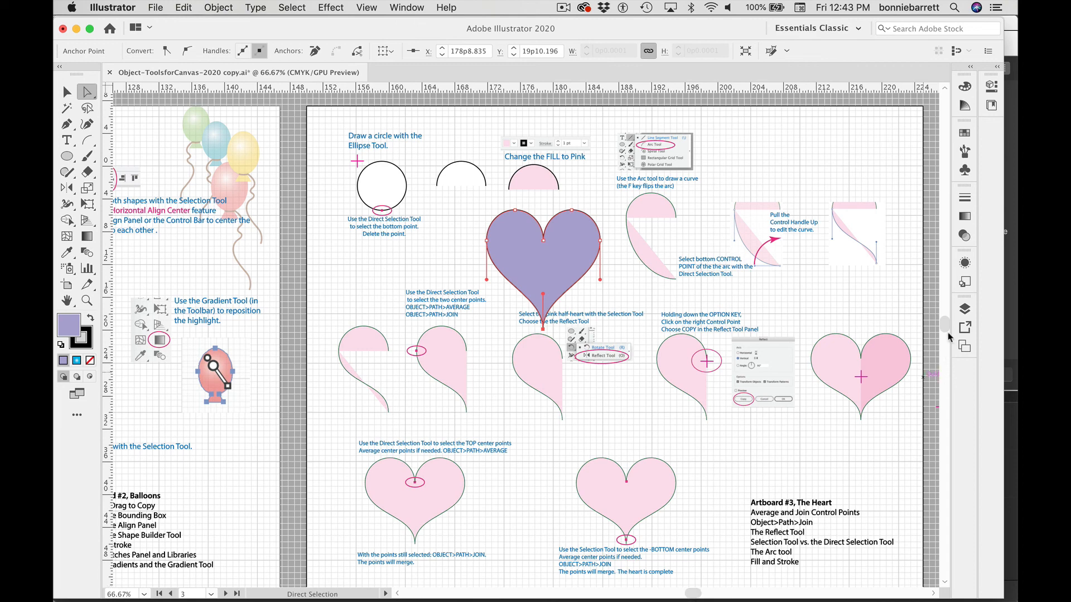
Step: Navigate to artboard 4, Flower
scroll(942, 338, "down", 3)
scroll(942, 340, "down", 3)
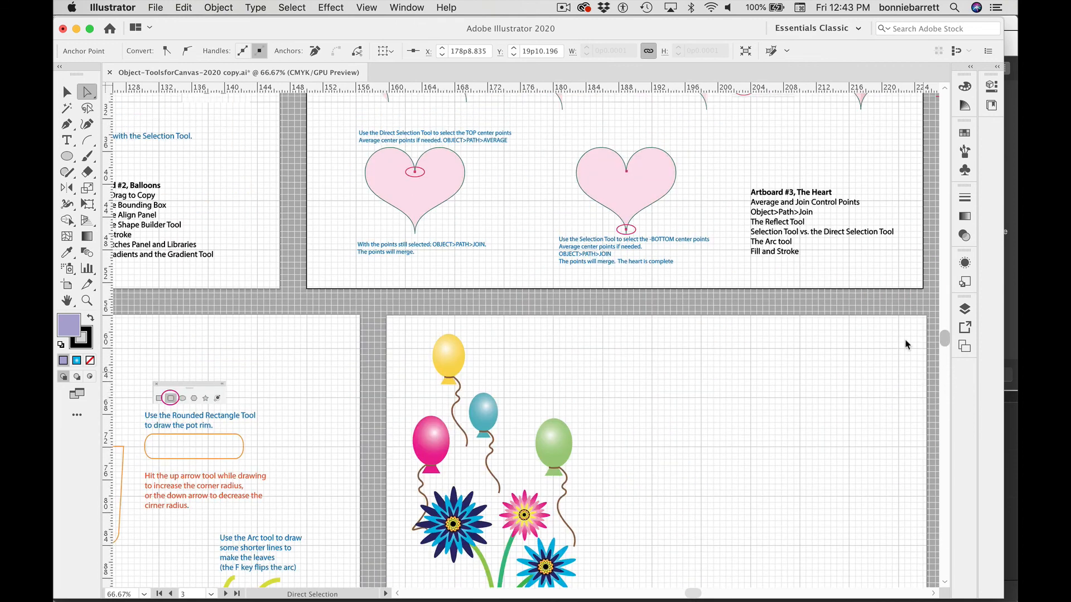
left_click(213, 594)
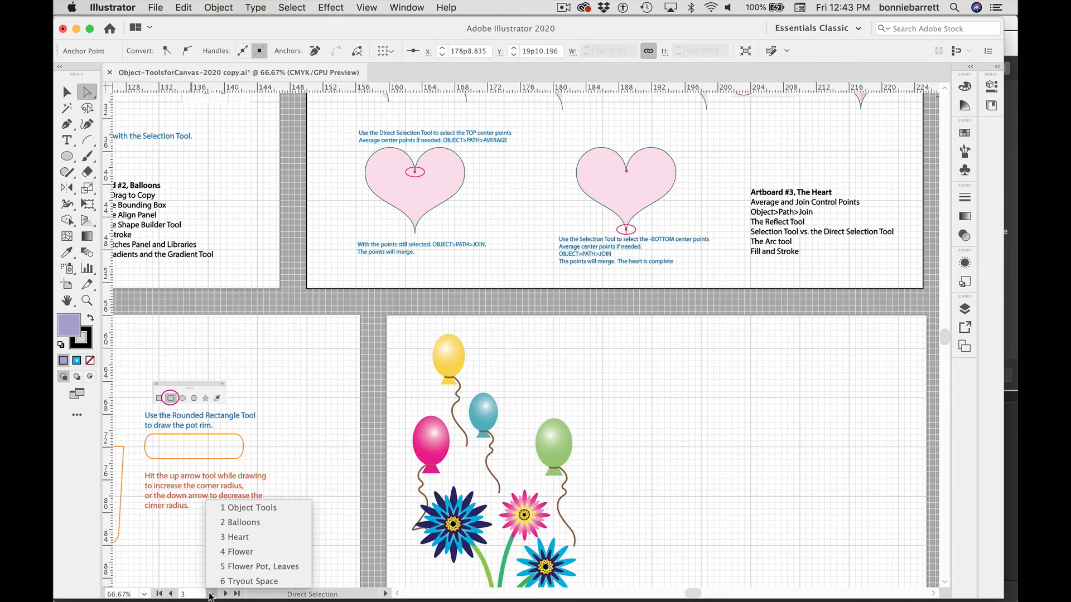
left_click(239, 553)
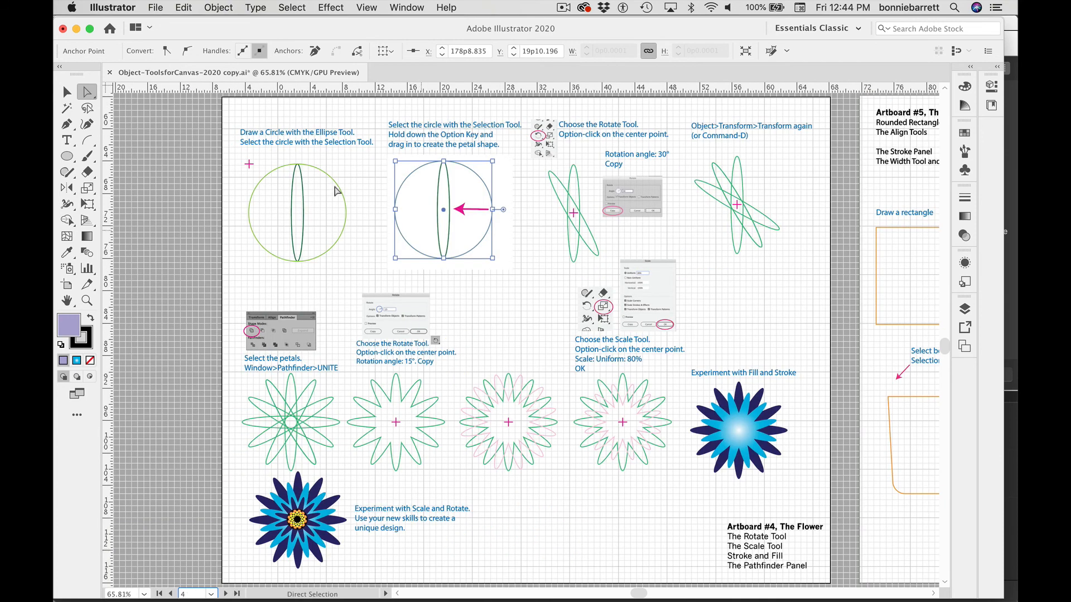